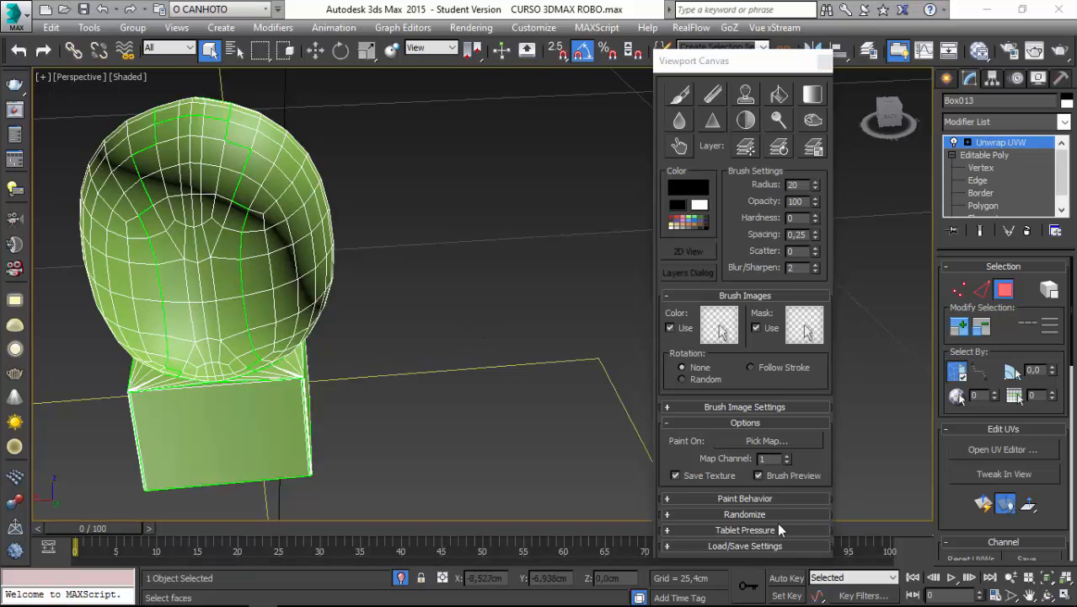
# Convert the unwrapped robot head model to an Editable Poly, collapsing its Unwrap UVW modifier.
pyautogui.moveTo(608, 592)
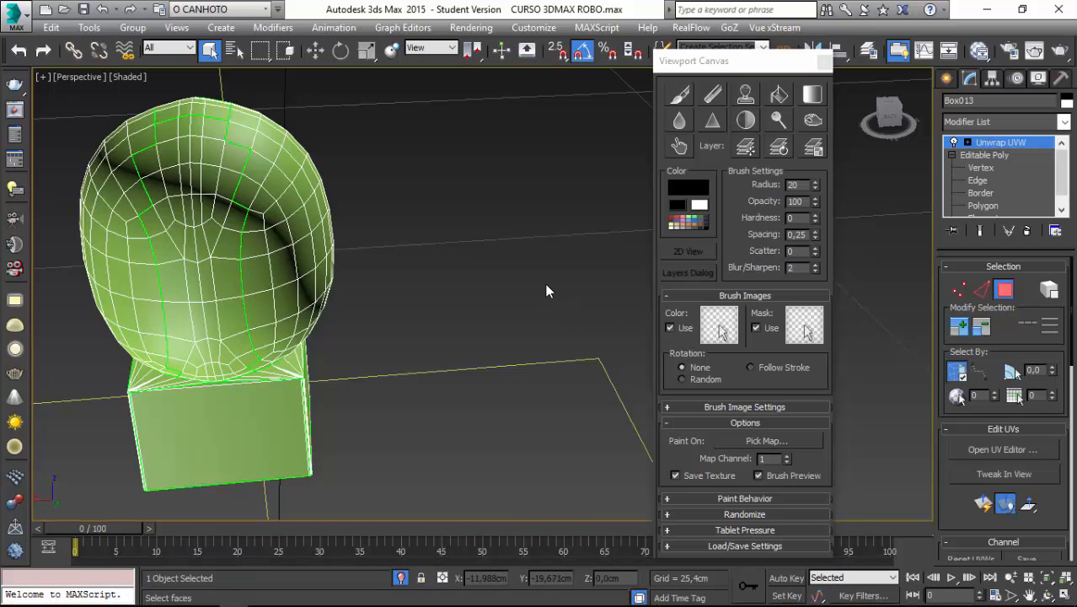
pyautogui.scroll(-5, 539, 270)
pyautogui.moveTo(499, 298)
pyautogui.keyDown('alt'); pyautogui.mouseDown(button='middle')
pyautogui.moveTo(478, 313)
pyautogui.moveTo(509, 290)
pyautogui.mouseUp(button='middle'); pyautogui.keyUp('alt')
pyautogui.scroll(2, 509, 291)
pyautogui.moveTo(363, 278); pyautogui.dragTo(506, 335, button='middle')
pyautogui.keyDown('alt'); pyautogui.moveTo(414, 275); pyautogui.dragTo(607, 242, button='middle'); pyautogui.keyUp('alt')
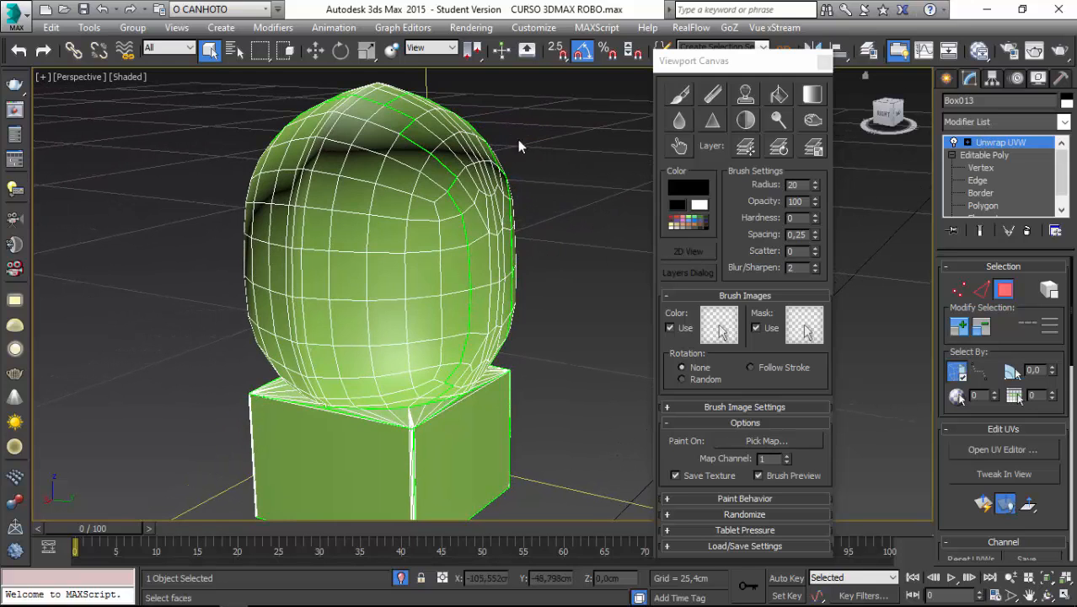
pyautogui.rightClick(439, 224)
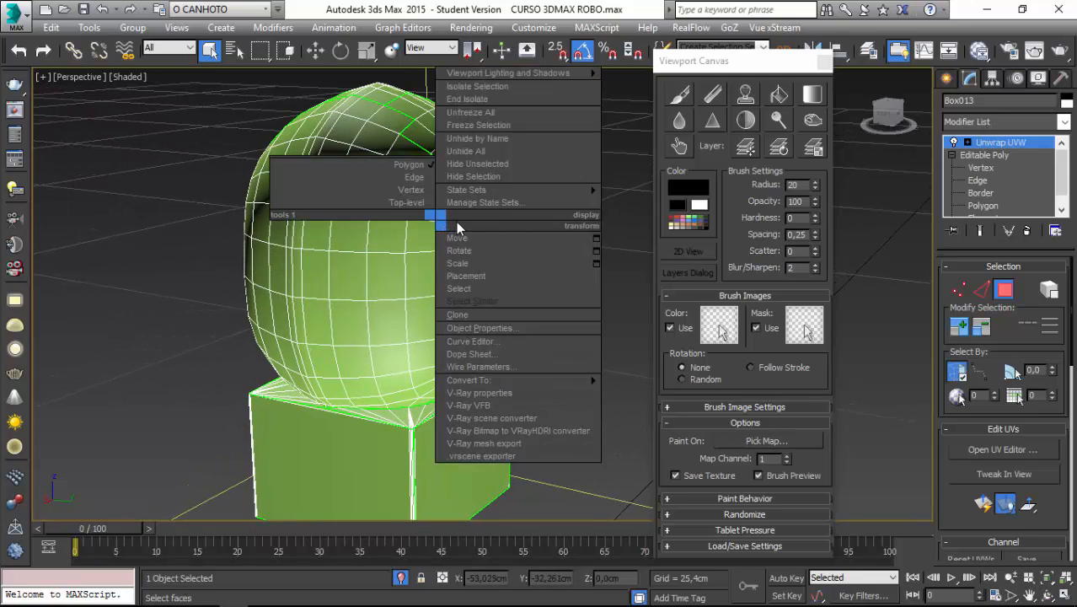
pyautogui.moveTo(540, 380)
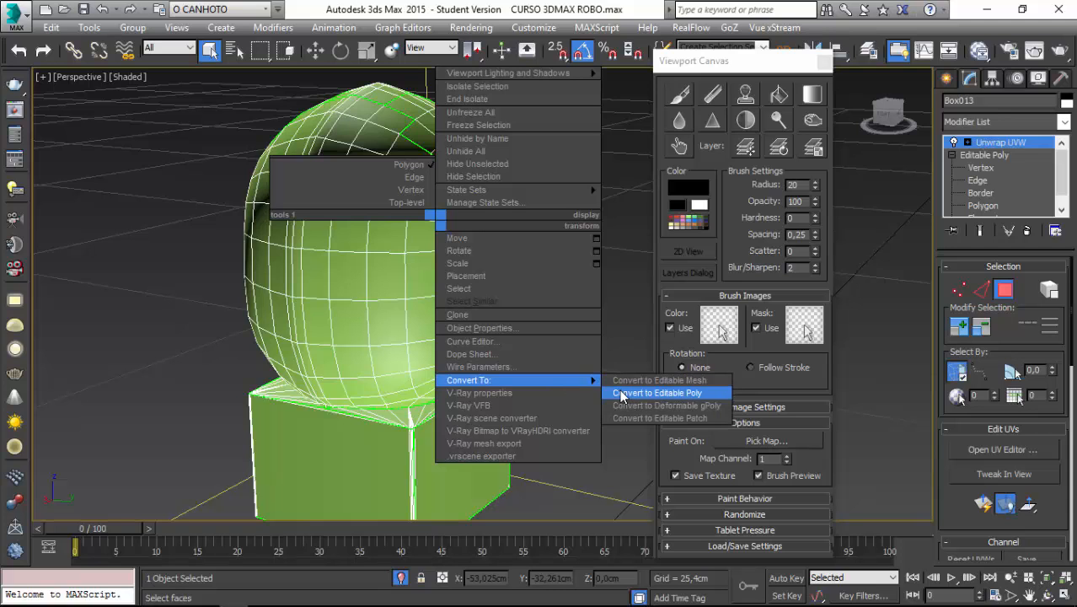
pyautogui.click(658, 393)
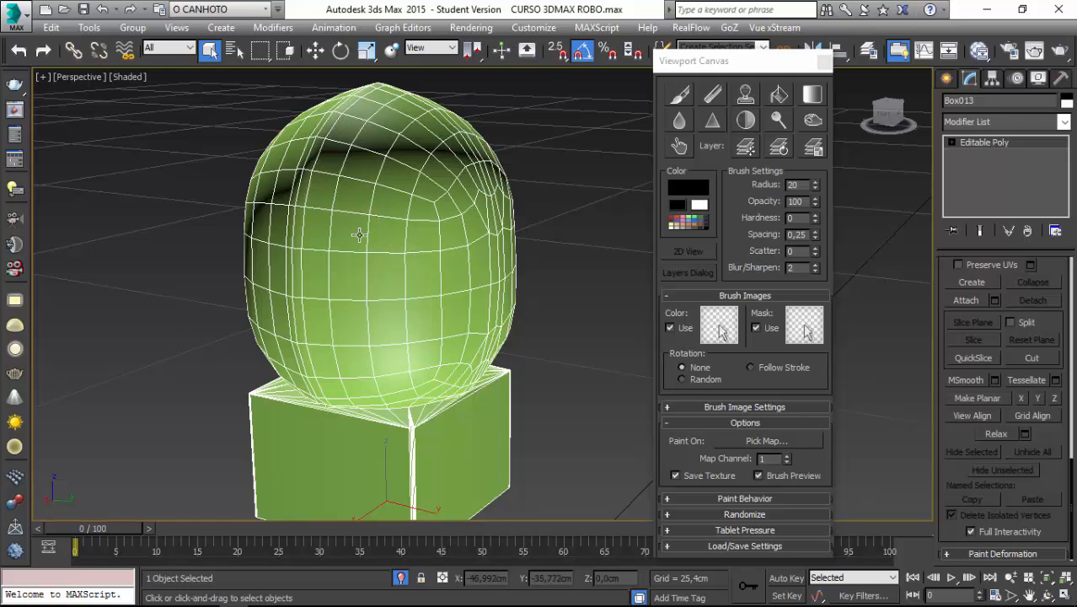
# Start the Paint brush on the model, assign a standard material and choose Diffuse Color as the map to paint.
pyautogui.scroll(-2, 540, 199)
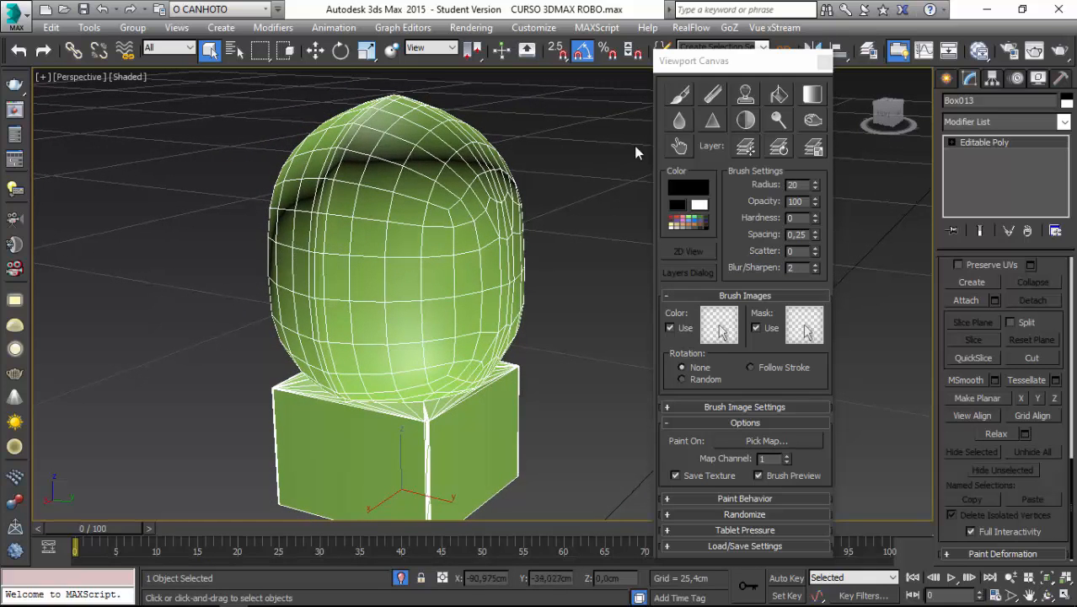
pyautogui.click(680, 97)
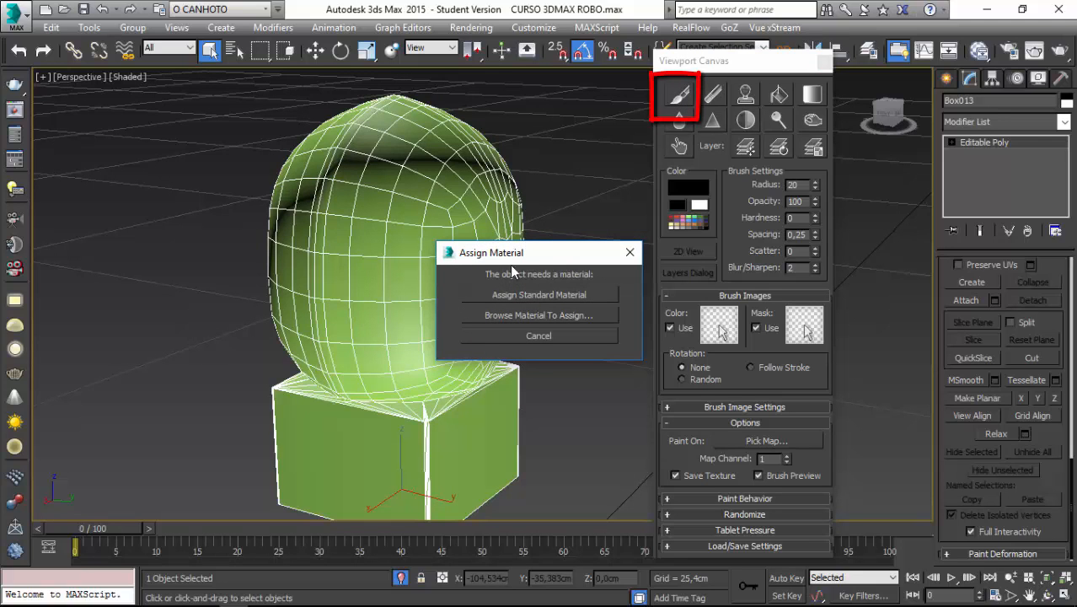
pyautogui.moveTo(513, 252); pyautogui.dragTo(588, 271)
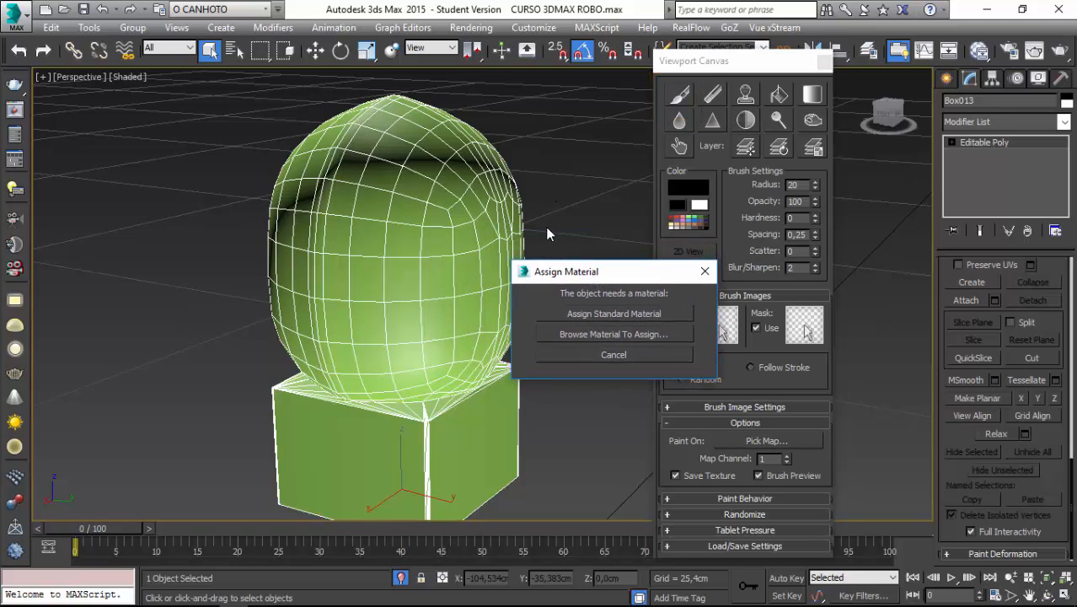
pyautogui.click(601, 313)
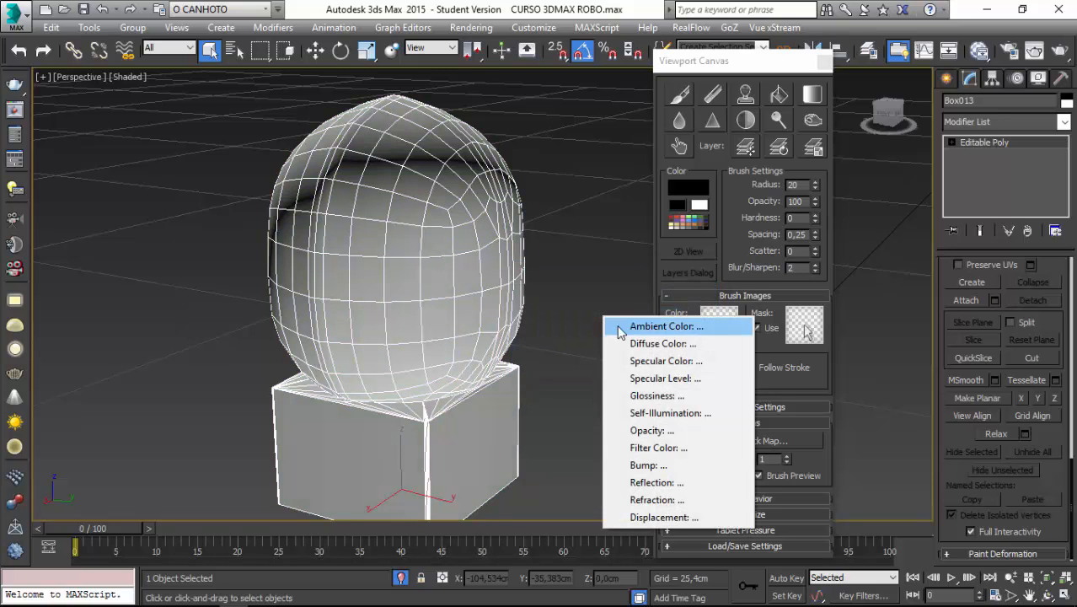
pyautogui.click(656, 344)
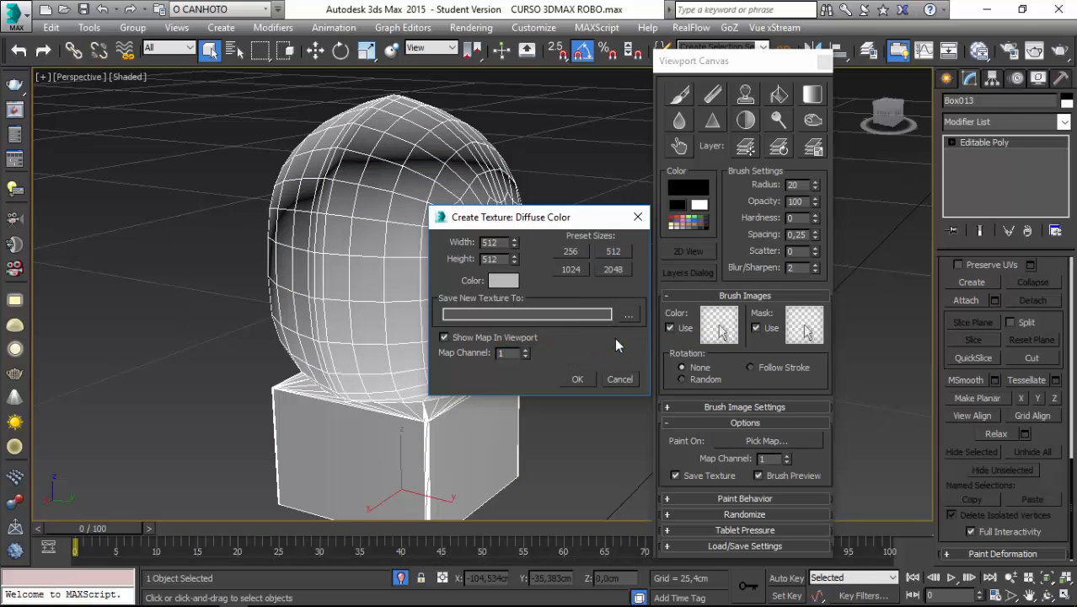
# Create the diffuse texture at 1024 × 1024, saved to the desktop as the 24-bit BMP file robo.
pyautogui.moveTo(544, 221); pyautogui.dragTo(688, 232)
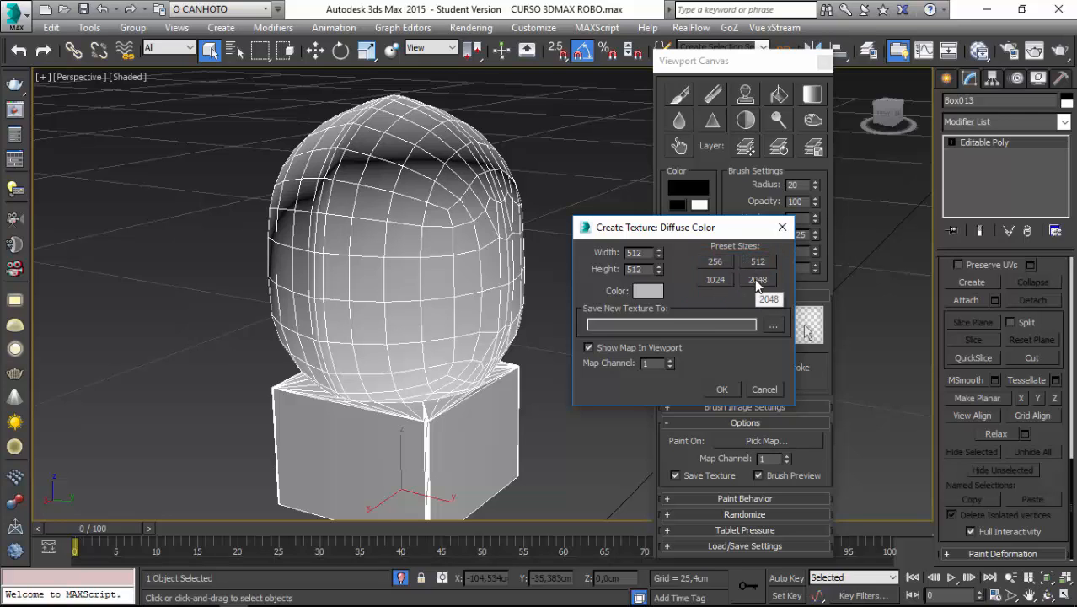
pyautogui.click(711, 281)
pyautogui.click(772, 327)
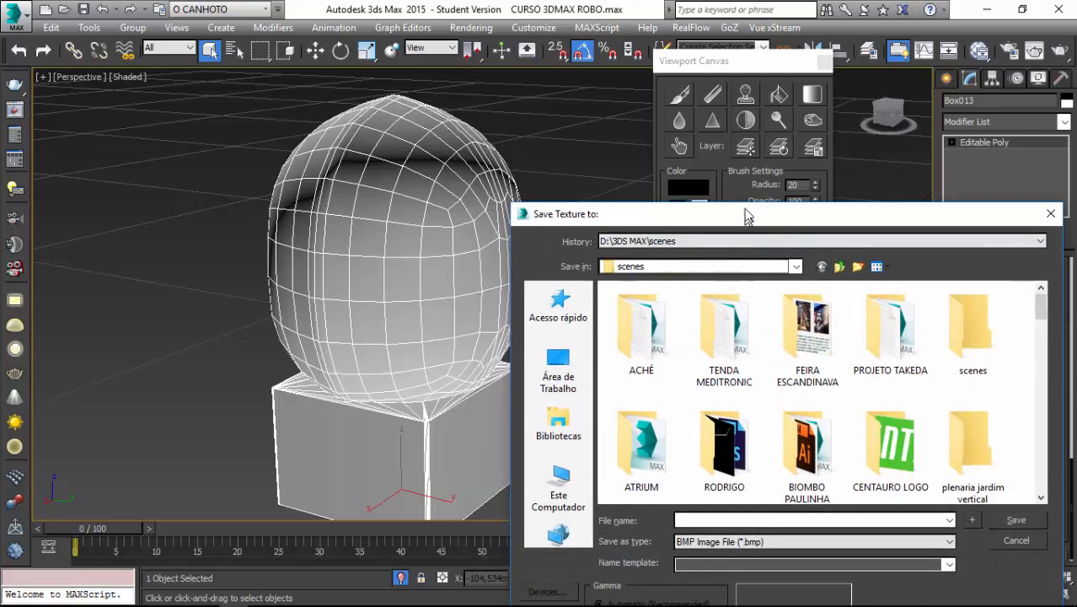
pyautogui.click(561, 335)
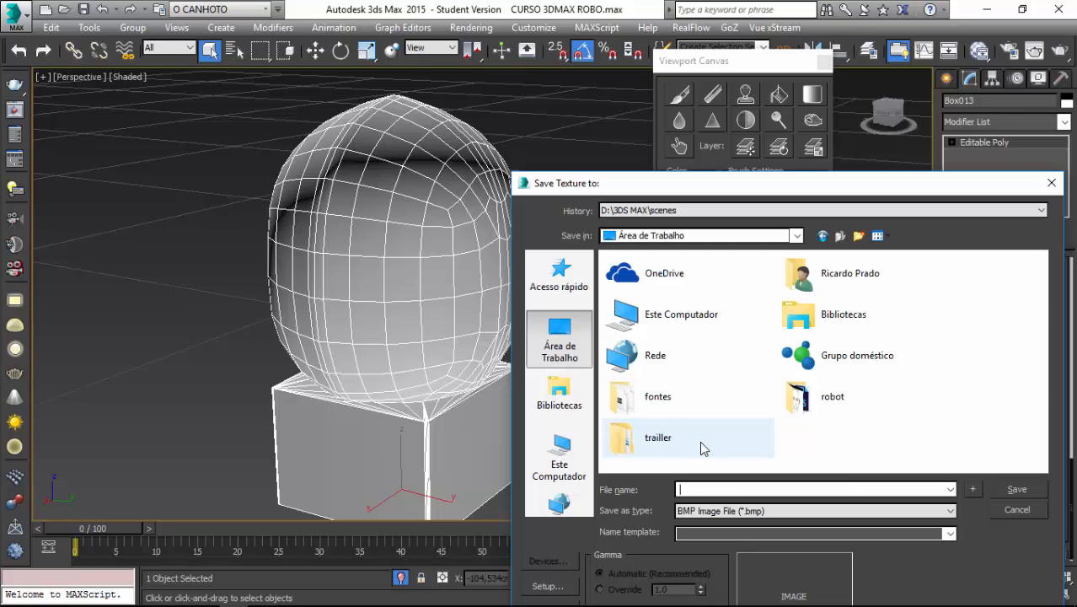
pyautogui.write('ro')
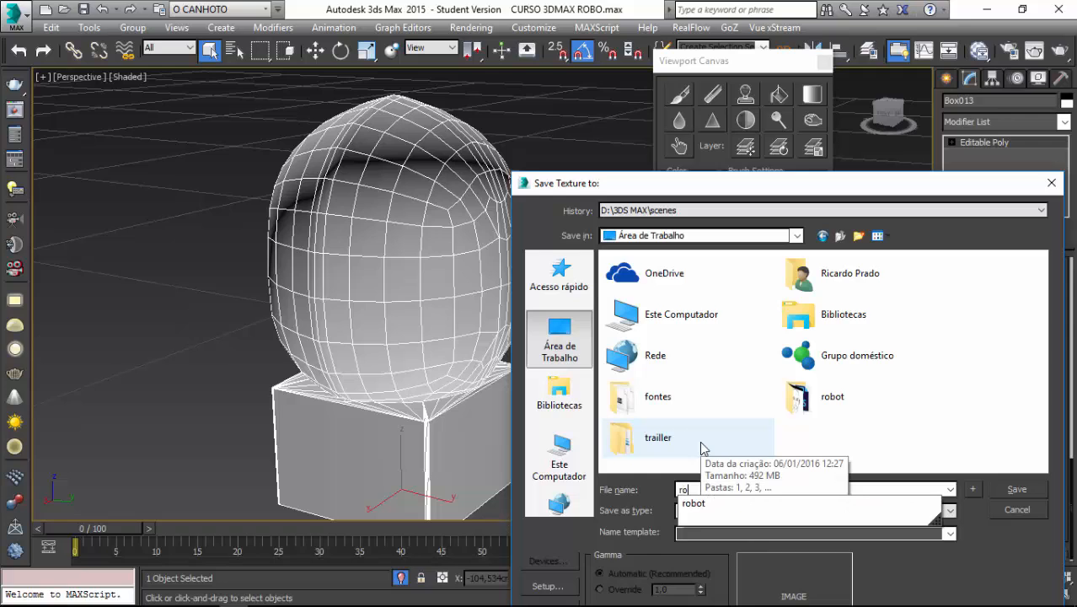
pyautogui.write('bo')
pyautogui.click(877, 433)
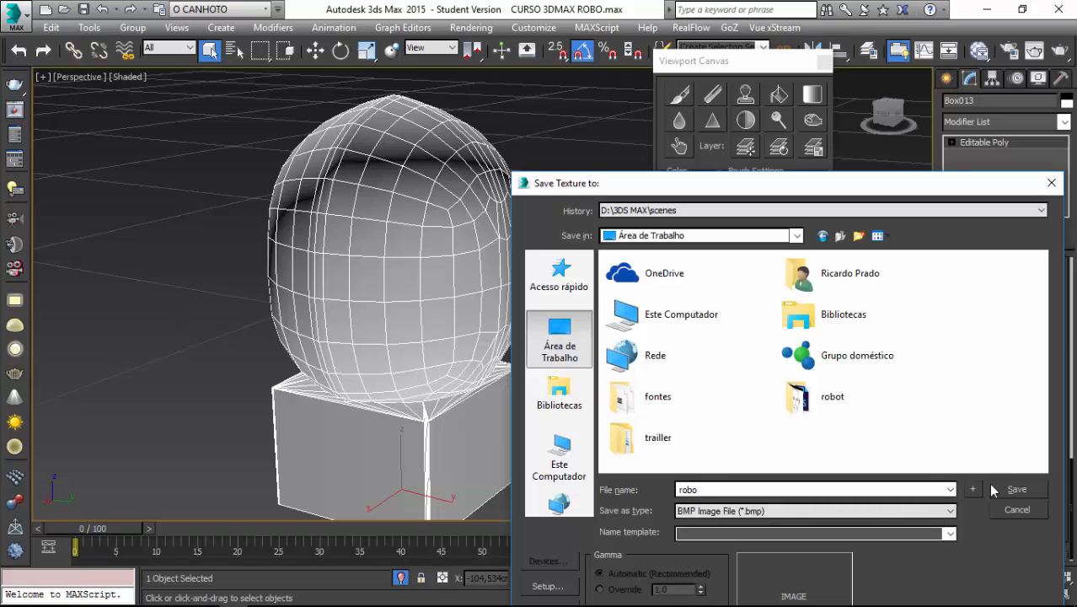
pyautogui.click(1011, 488)
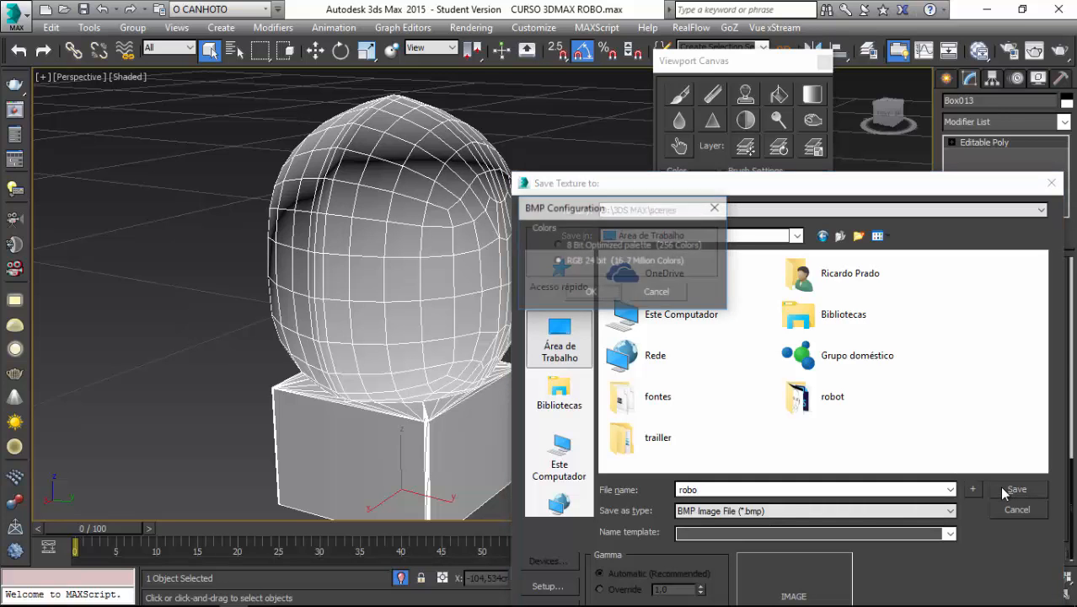
pyautogui.click(588, 292)
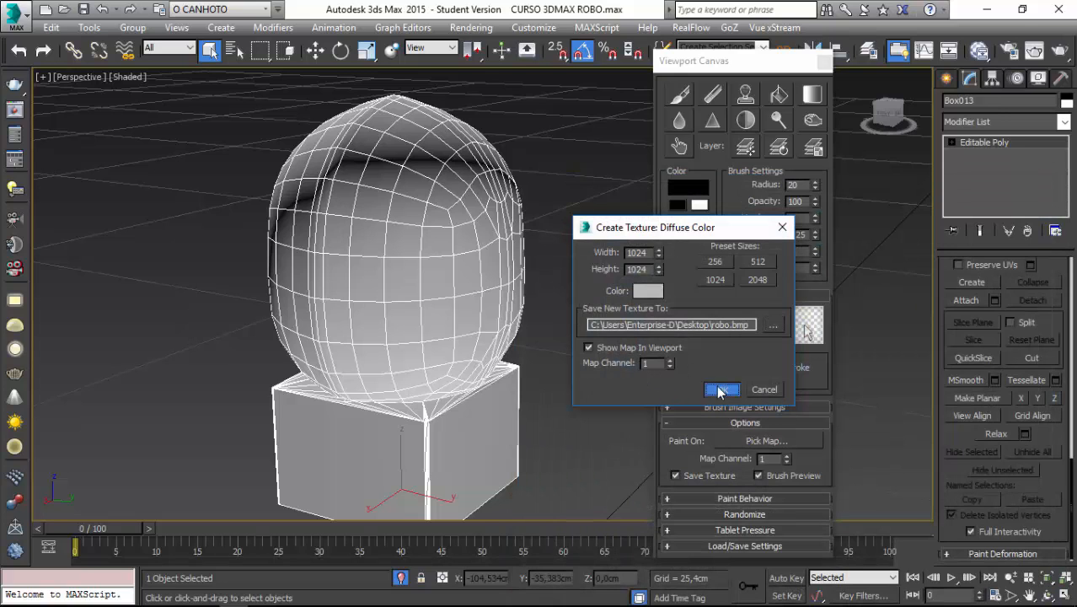
pyautogui.click(720, 388)
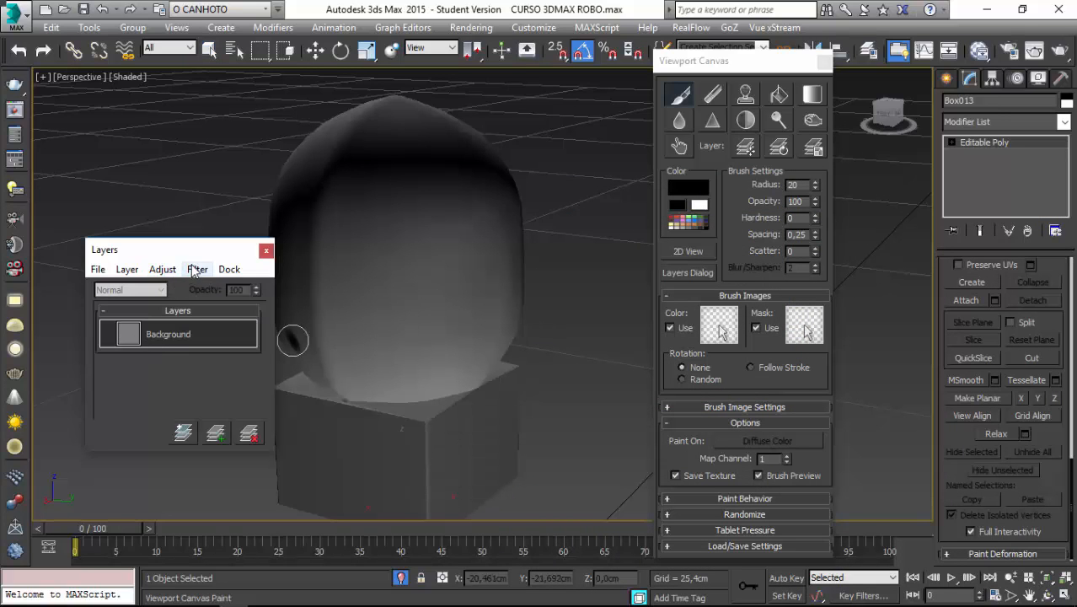
# Enlarge the Layers dialog and add a new paint layer above the Background.
pyautogui.moveTo(182, 254); pyautogui.dragTo(666, 122)
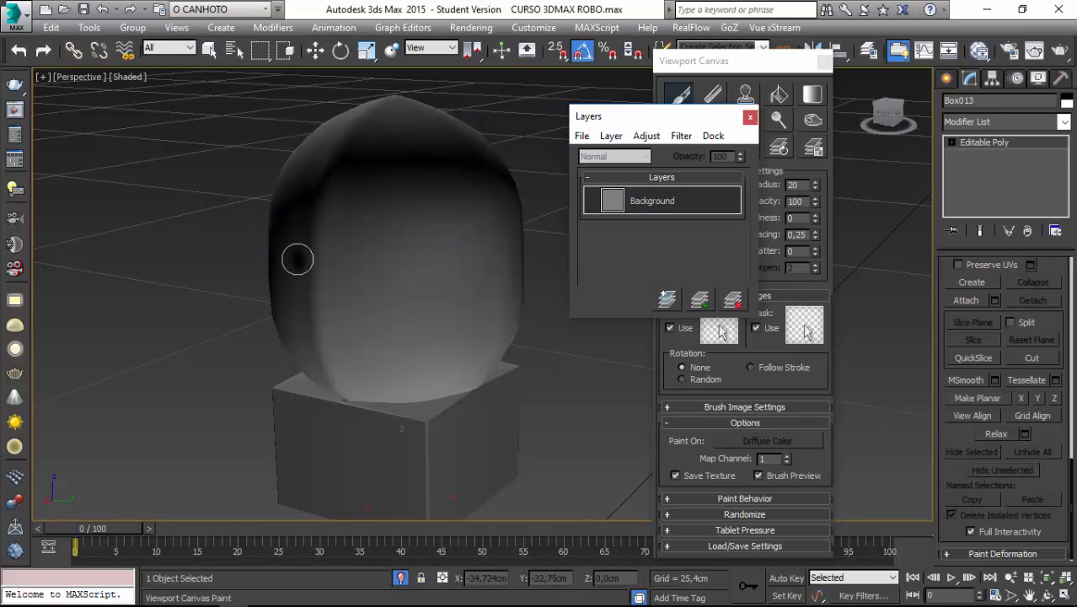
pyautogui.moveTo(449, 234)
pyautogui.keyDown('alt'); pyautogui.mouseDown(button='middle')
pyautogui.moveTo(464, 240)
pyautogui.moveTo(445, 284)
pyautogui.moveTo(452, 232)
pyautogui.moveTo(472, 252)
pyautogui.mouseUp(button='middle'); pyautogui.keyUp('alt')
pyautogui.moveTo(396, 339)
pyautogui.keyDown('alt'); pyautogui.mouseDown(button='middle')
pyautogui.moveTo(392, 347)
pyautogui.moveTo(395, 320)
pyautogui.mouseUp(button='middle'); pyautogui.keyUp('alt')
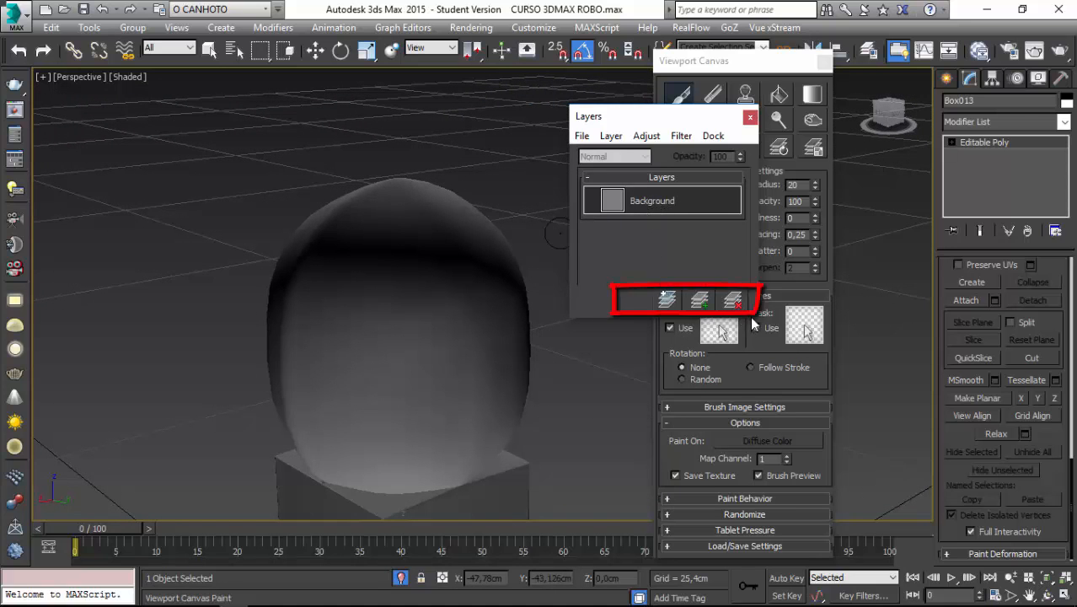
pyautogui.moveTo(748, 323); pyautogui.dragTo(749, 479)
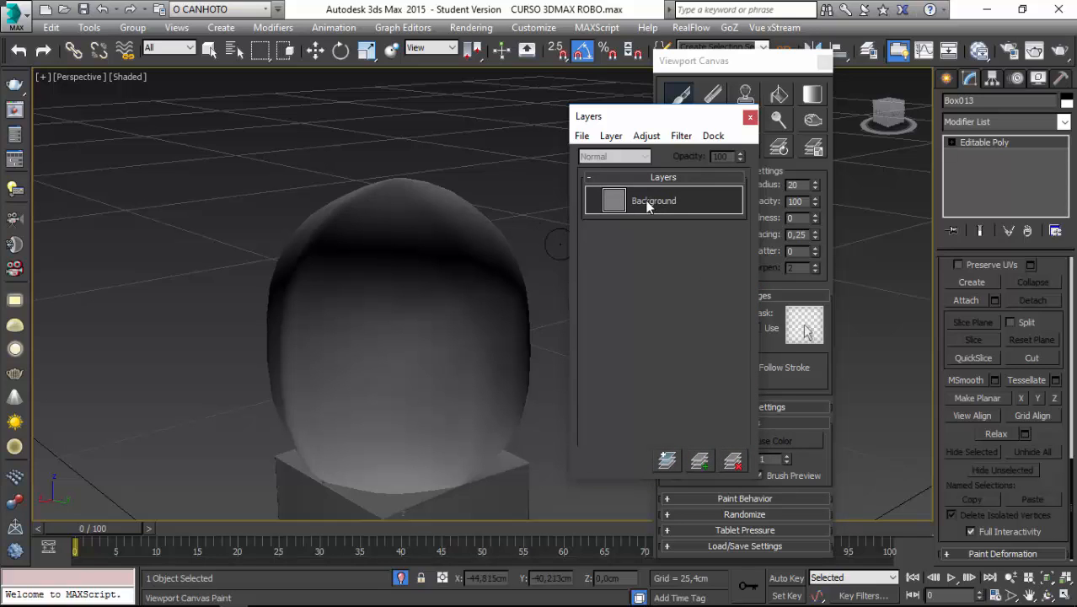
pyautogui.click(698, 457)
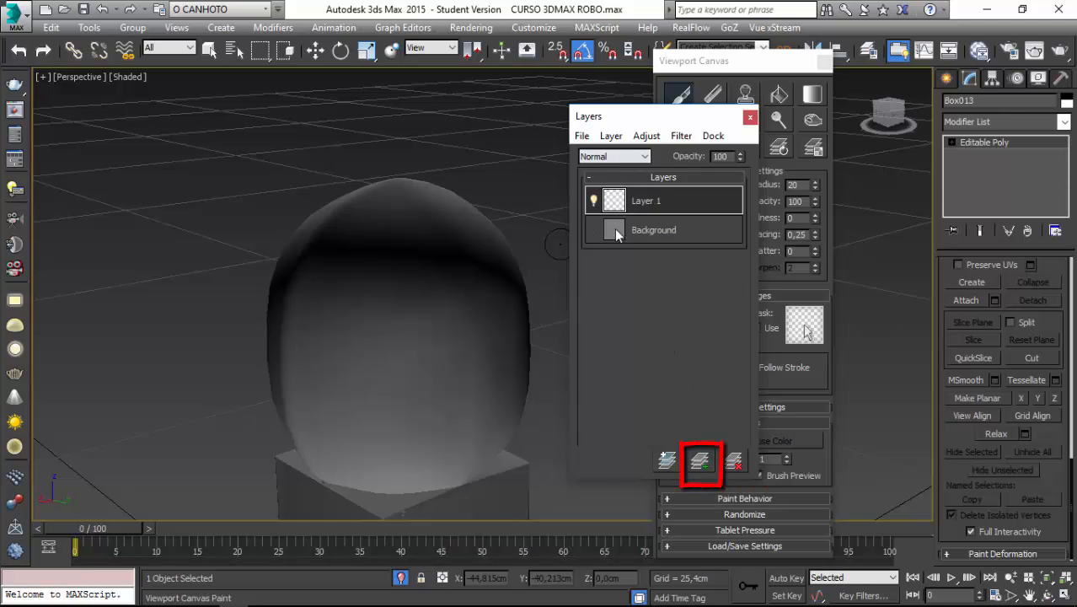
# Pick the dark red swatch from the color palette as the brush color.
pyautogui.moveTo(502, 236)
pyautogui.keyDown('alt'); pyautogui.mouseDown(button='middle')
pyautogui.moveTo(455, 239)
pyautogui.moveTo(443, 256)
pyautogui.moveTo(353, 281)
pyautogui.moveTo(382, 204)
pyautogui.moveTo(356, 303)
pyautogui.moveTo(399, 283)
pyautogui.mouseUp(button='middle'); pyautogui.keyUp('alt')
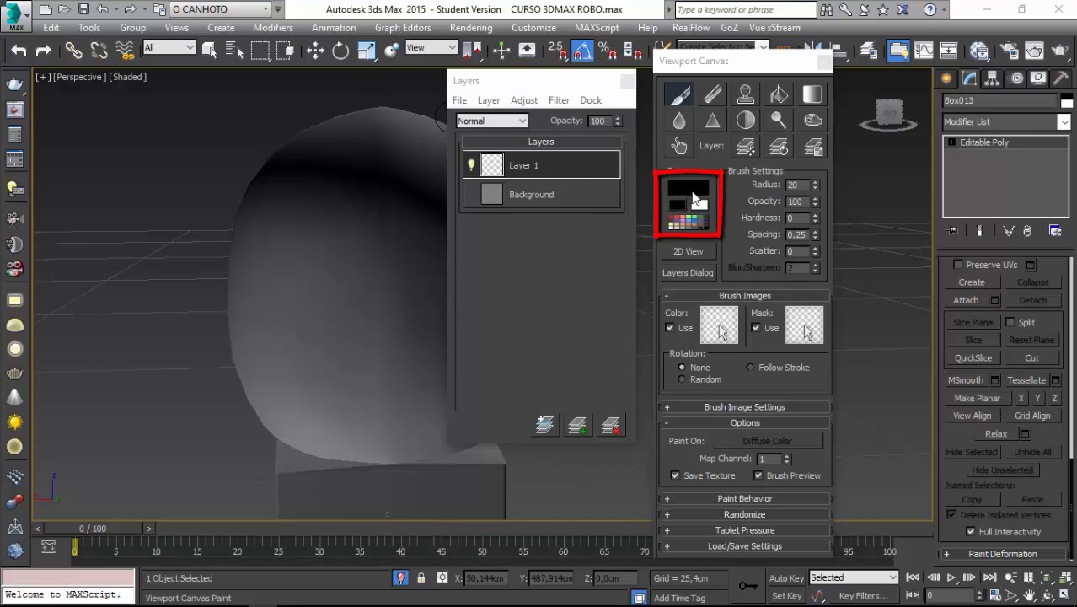
pyautogui.click(691, 232)
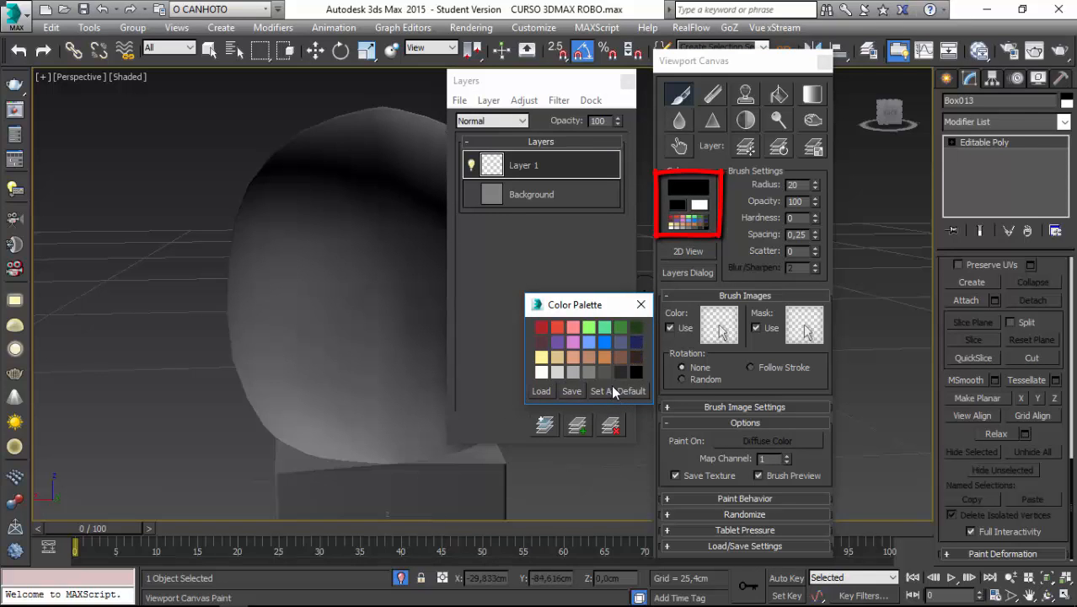
pyautogui.click(557, 329)
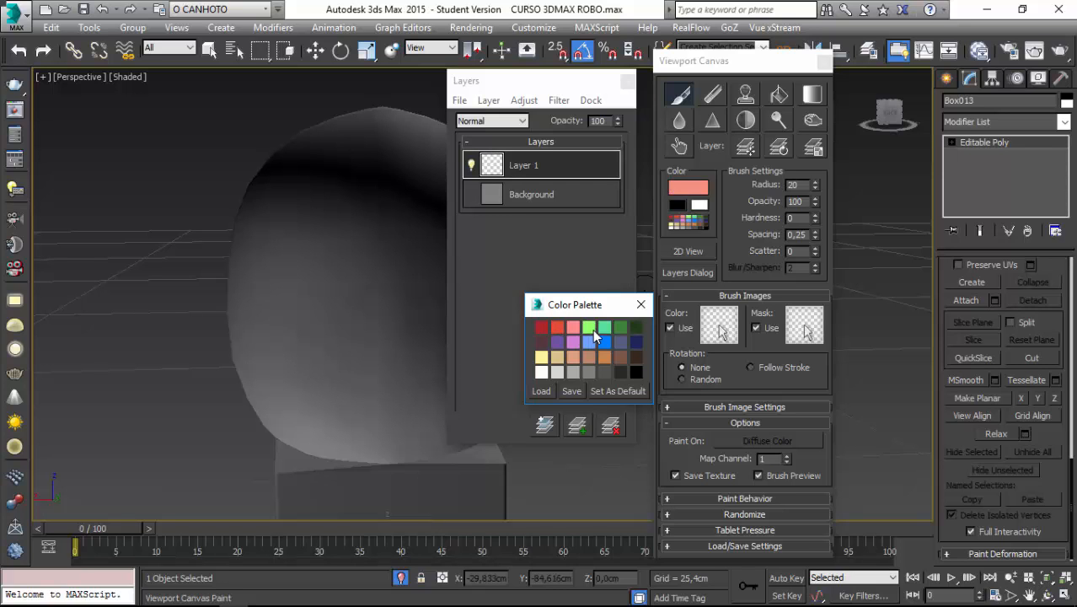
pyautogui.click(542, 326)
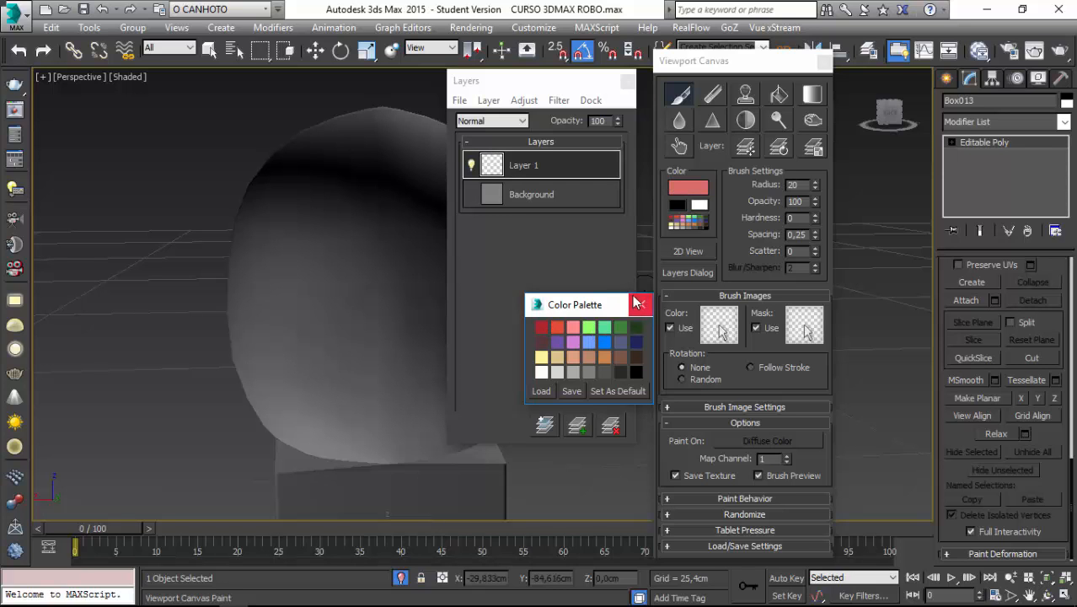
pyautogui.click(638, 303)
# Set the brush color to a fully saturated bright green in the Color Selector.
pyautogui.click(683, 194)
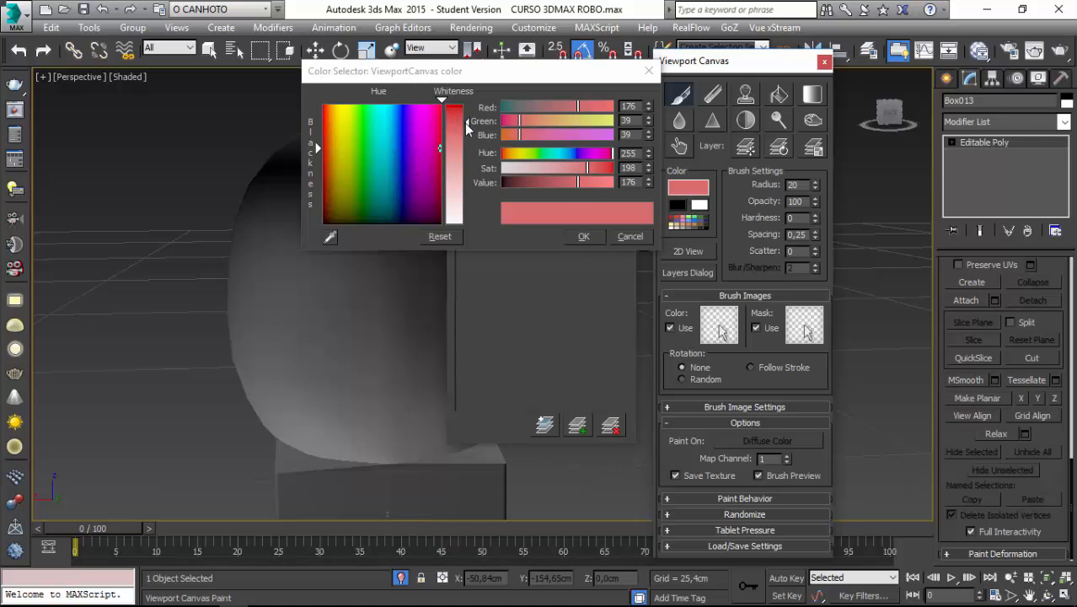
pyautogui.moveTo(468, 125); pyautogui.dragTo(468, 104)
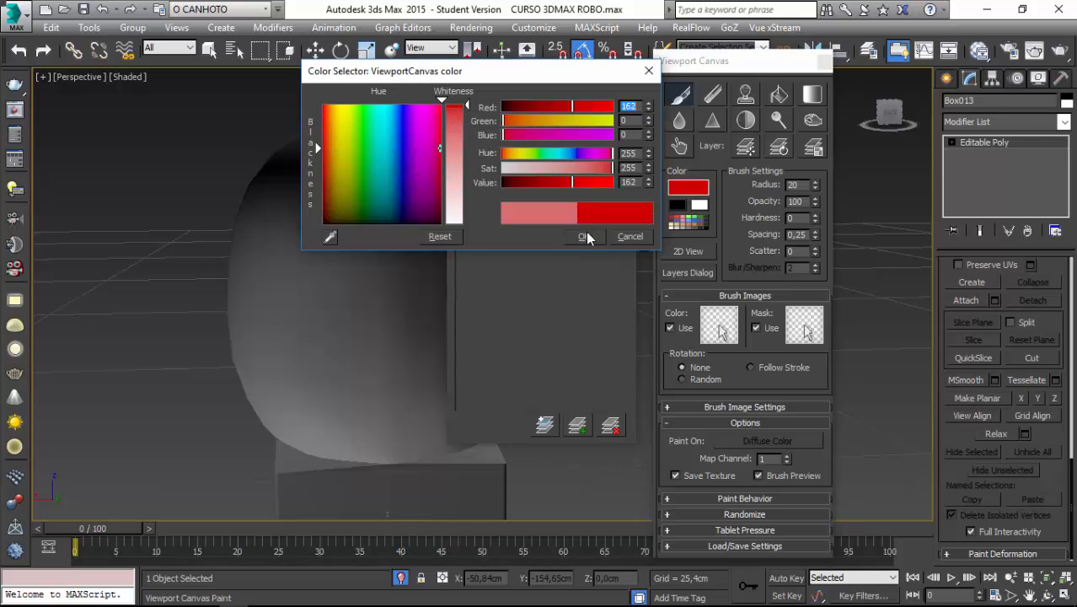
pyautogui.click(360, 107)
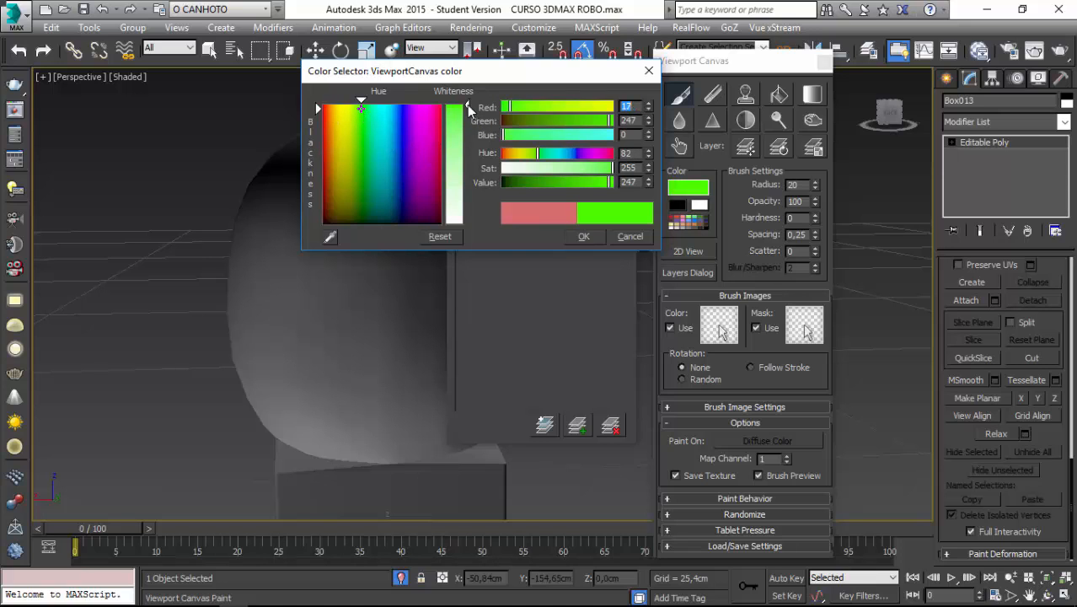
pyautogui.click(582, 236)
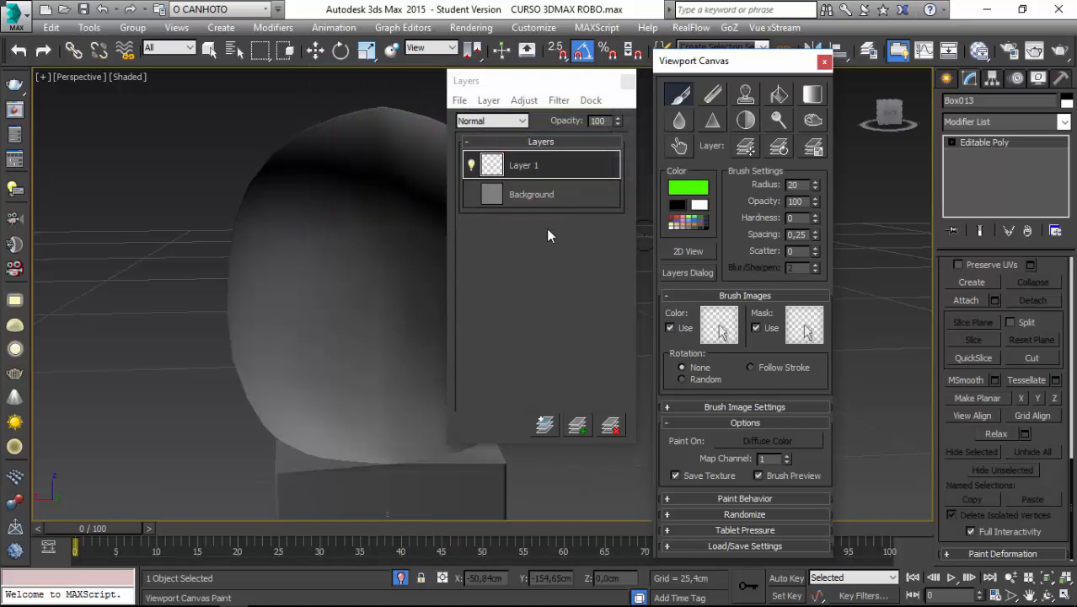
# Paint a round green spot on the robot head on Layer 1.
pyautogui.moveTo(264, 219)
pyautogui.keyDown('alt'); pyautogui.mouseDown(button='middle')
pyautogui.moveTo(231, 286)
pyautogui.moveTo(210, 168)
pyautogui.moveTo(264, 216)
pyautogui.moveTo(236, 228)
pyautogui.moveTo(243, 269)
pyautogui.moveTo(233, 262)
pyautogui.moveTo(269, 257)
pyautogui.moveTo(234, 257)
pyautogui.mouseUp(button='middle'); pyautogui.keyUp('alt')
pyautogui.scroll(5, 246, 270)
pyautogui.moveTo(221, 269)
pyautogui.mouseDown()
pyautogui.moveTo(228, 284)
pyautogui.moveTo(202, 279)
pyautogui.mouseUp()
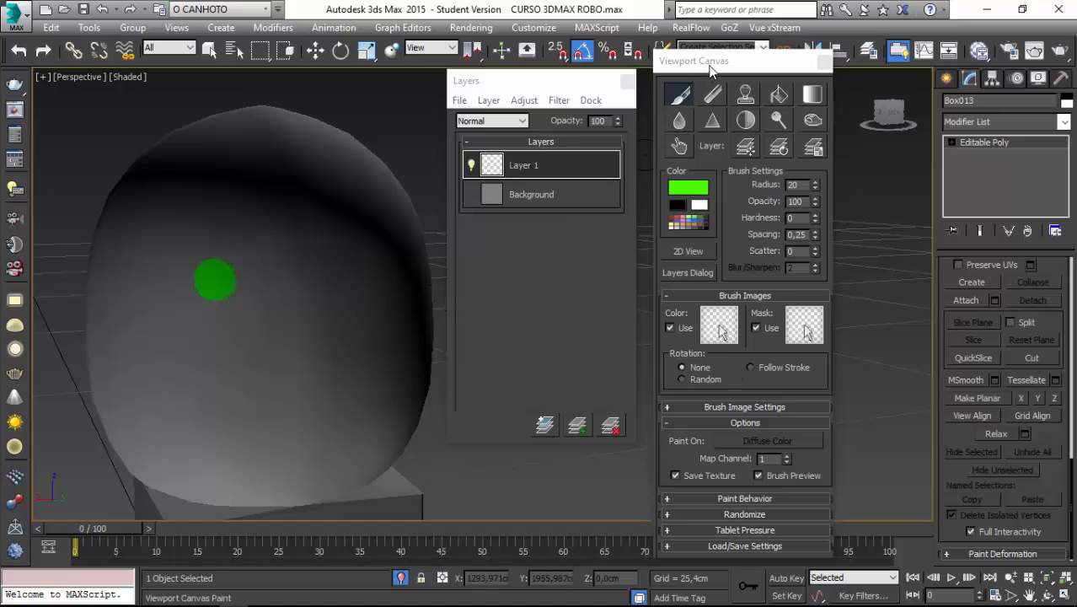
# Move the Viewport Canvas dialog aside and display edged faces in the perspective viewport.
pyautogui.moveTo(710, 67)
pyautogui.mouseDown()
pyautogui.moveTo(795, 29)
pyautogui.moveTo(766, 35)
pyautogui.mouseUp()
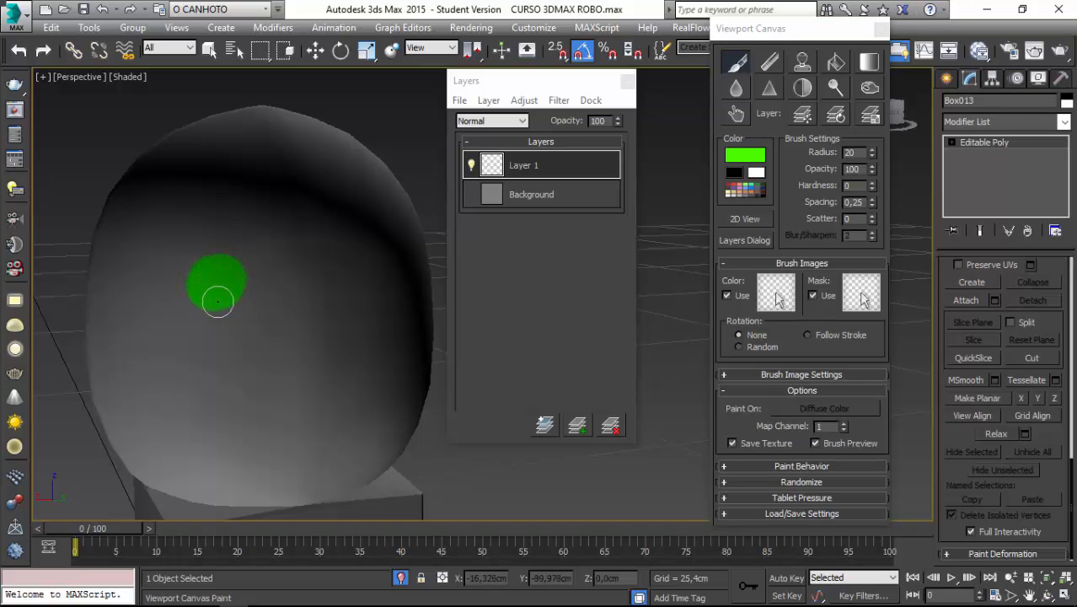
pyautogui.click(125, 76)
pyautogui.click(148, 145)
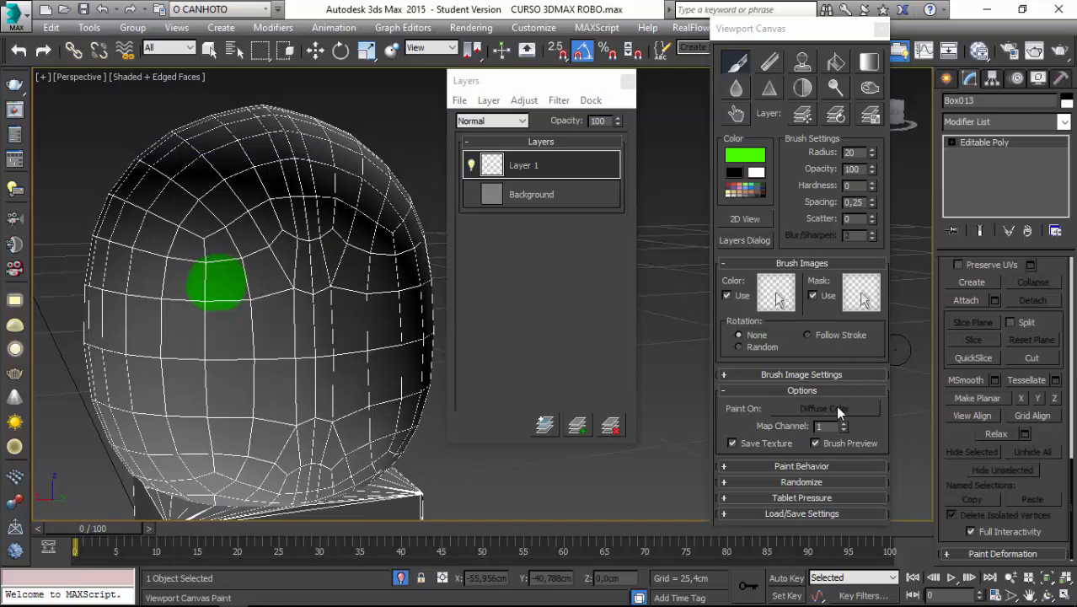
# Set the Paint Behavior mirroring to the X axis and paint mirrored green spots on the robot head.
pyautogui.click(740, 466)
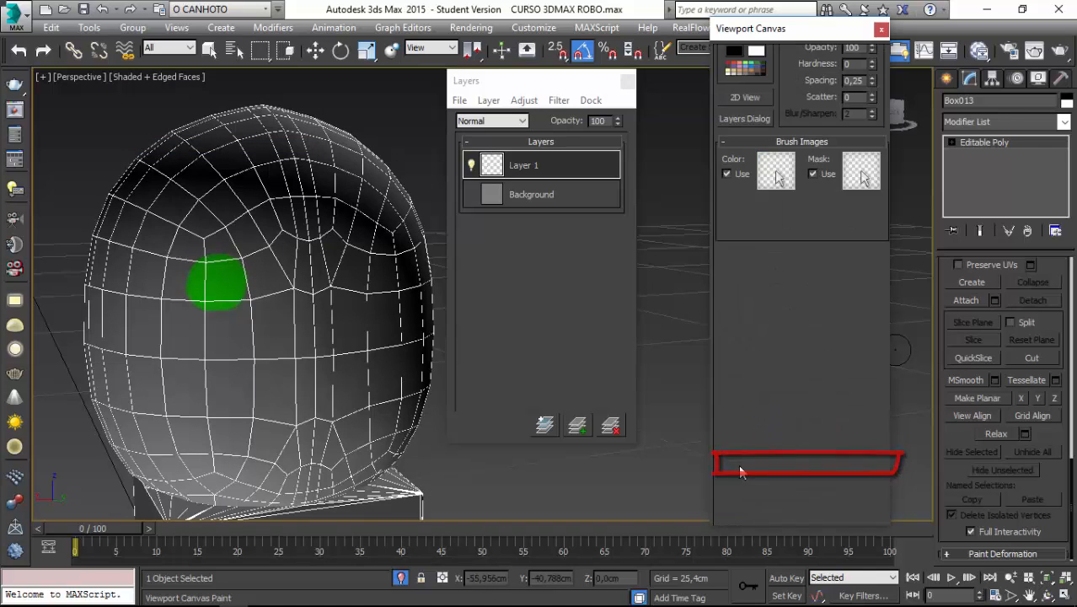
pyautogui.click(732, 321)
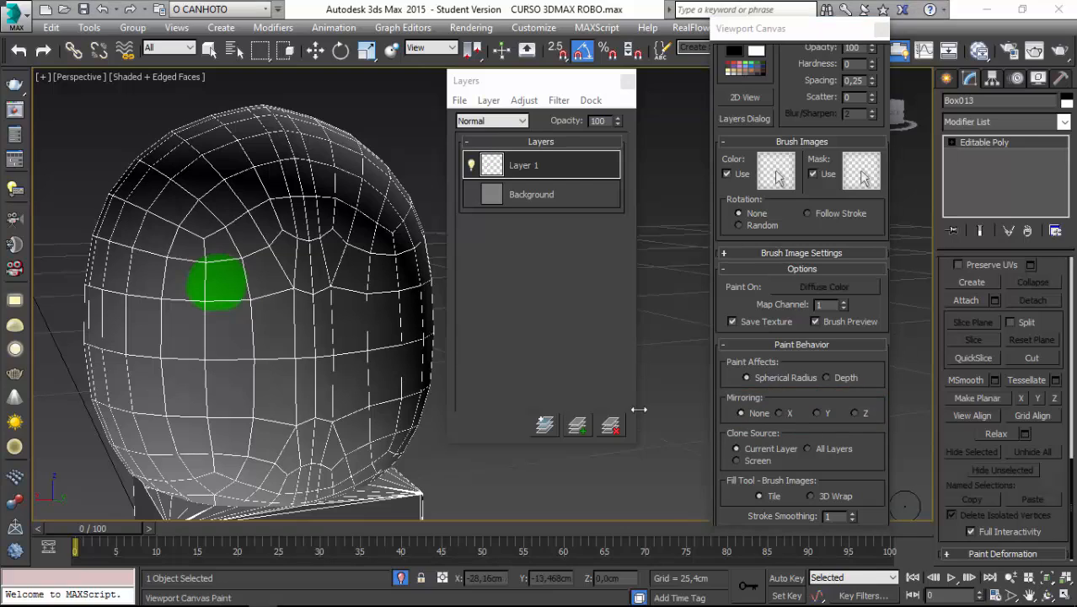
pyautogui.click(778, 413)
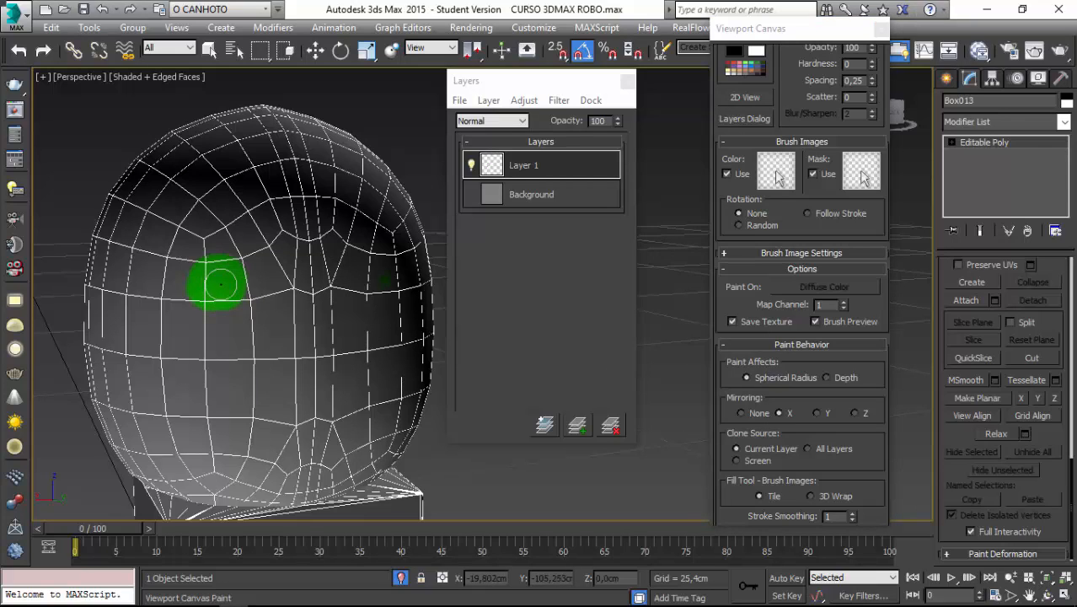
pyautogui.click(817, 414)
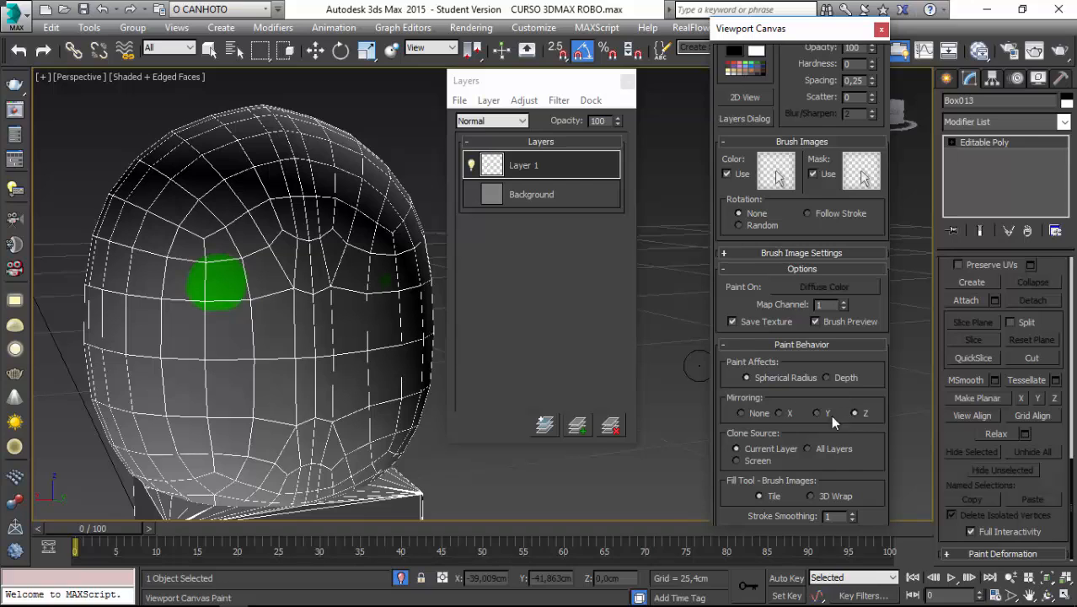
pyautogui.click(778, 413)
pyautogui.moveTo(214, 285); pyautogui.dragTo(206, 266)
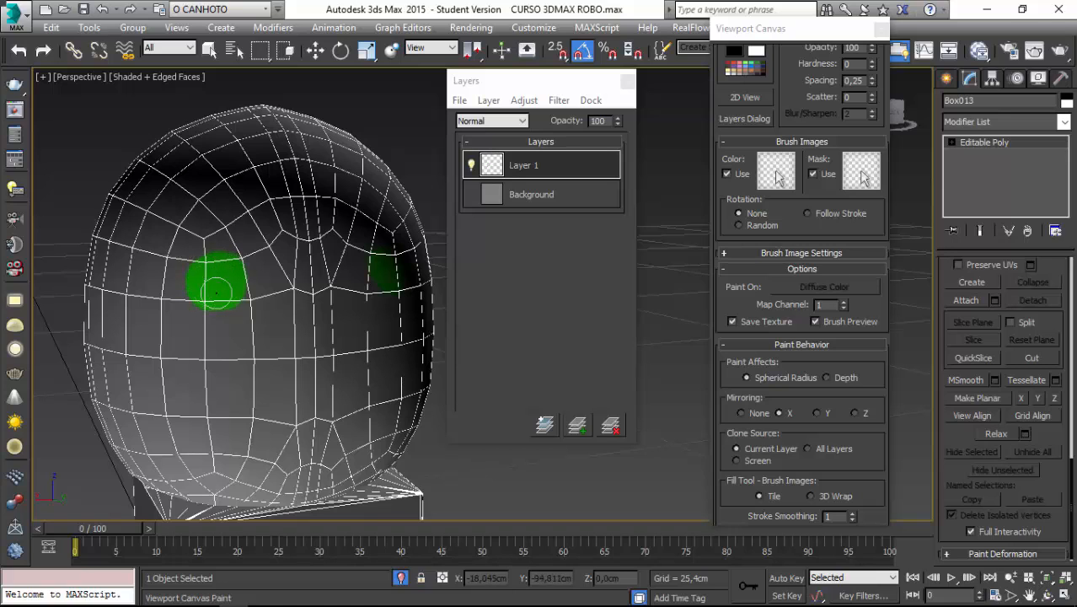
# View the head within the whole robot, isolate it again, and paint mirrored green eyes with smaller spots beneath them.
pyautogui.click(400, 578)
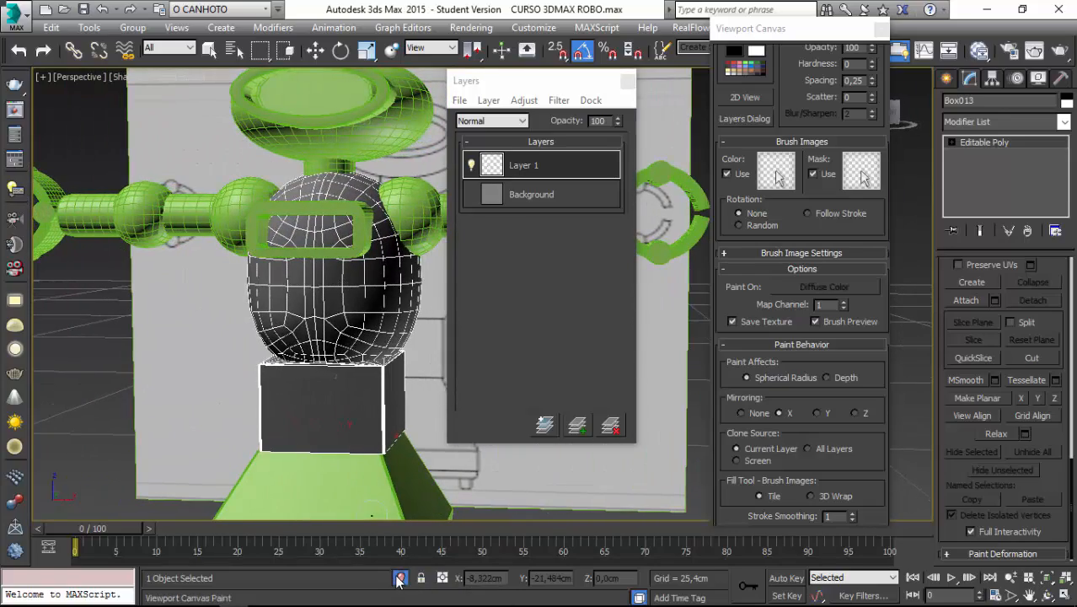
pyautogui.click(398, 578)
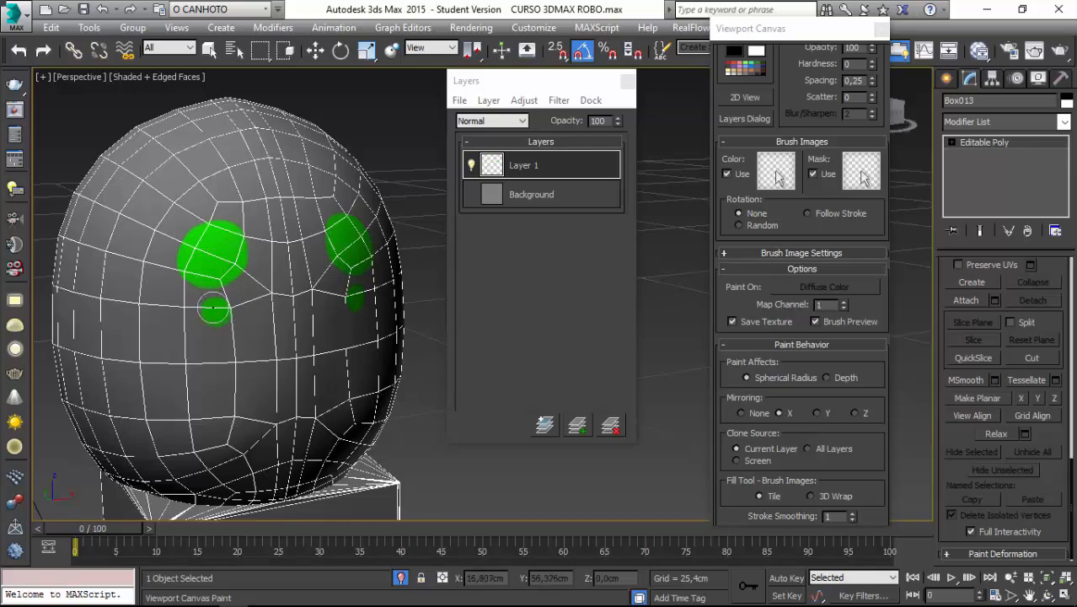
pyautogui.keyDown('alt'); pyautogui.moveTo(214, 309); pyautogui.dragTo(207, 340, button='middle'); pyautogui.keyUp('alt')
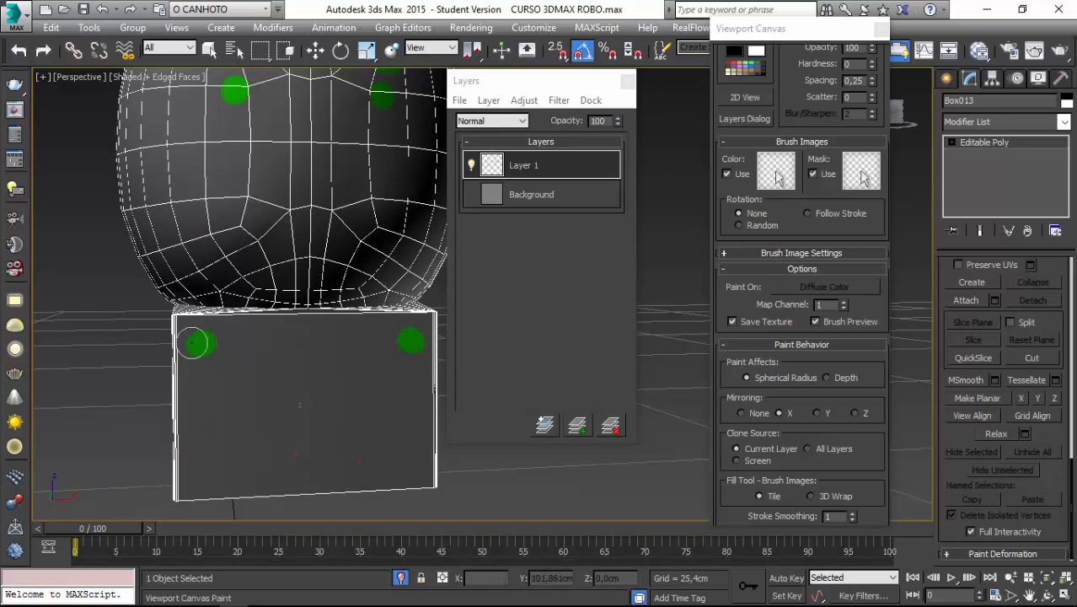
# Paint mirrored green spots in the four corners of the front face of the box below the head.
pyautogui.click(195, 344)
pyautogui.keyDown('alt'); pyautogui.moveTo(211, 490); pyautogui.dragTo(209, 387, button='middle'); pyautogui.keyUp('alt')
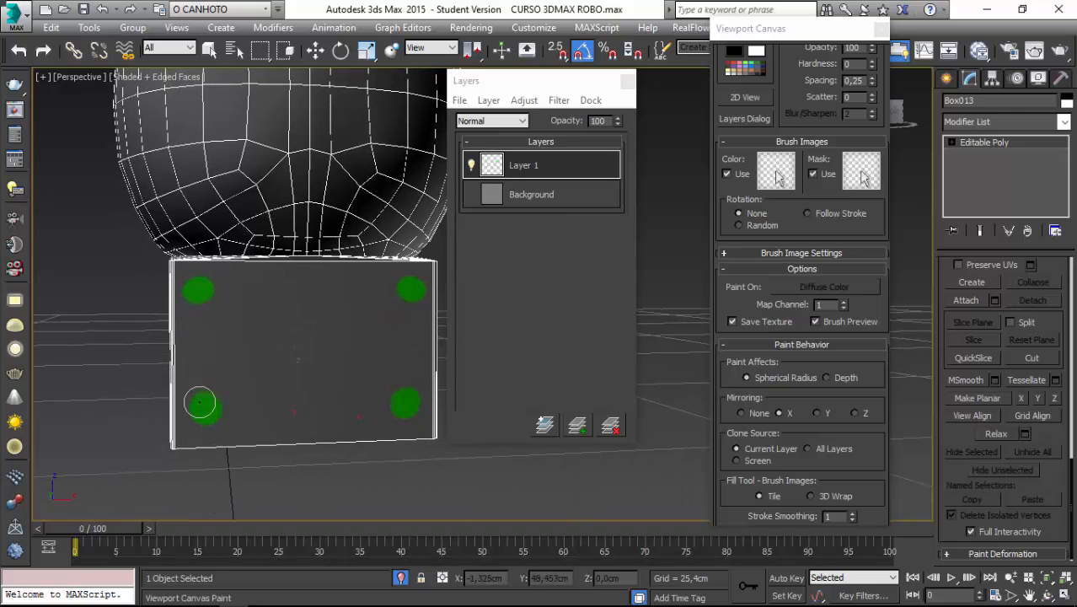
pyautogui.click(198, 406)
pyautogui.keyDown('alt'); pyautogui.moveTo(198, 406); pyautogui.dragTo(212, 451, button='middle'); pyautogui.keyUp('alt')
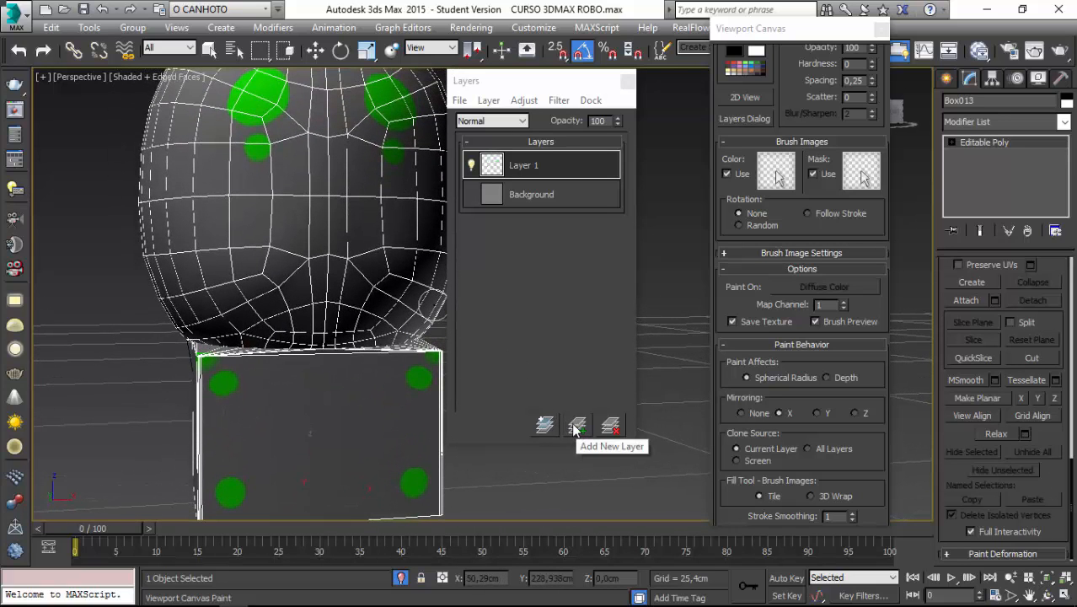
# Add a new paint layer and set the brush color to near-black with red, green and blue at 3.
pyautogui.click(577, 428)
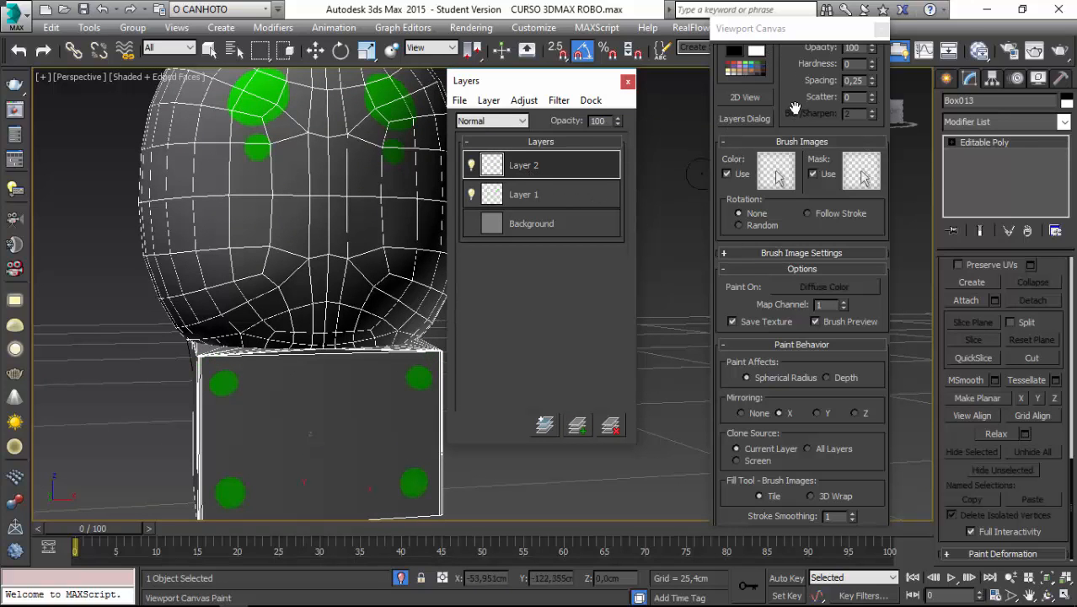
pyautogui.moveTo(792, 91); pyautogui.dragTo(787, 267)
pyautogui.click(738, 157)
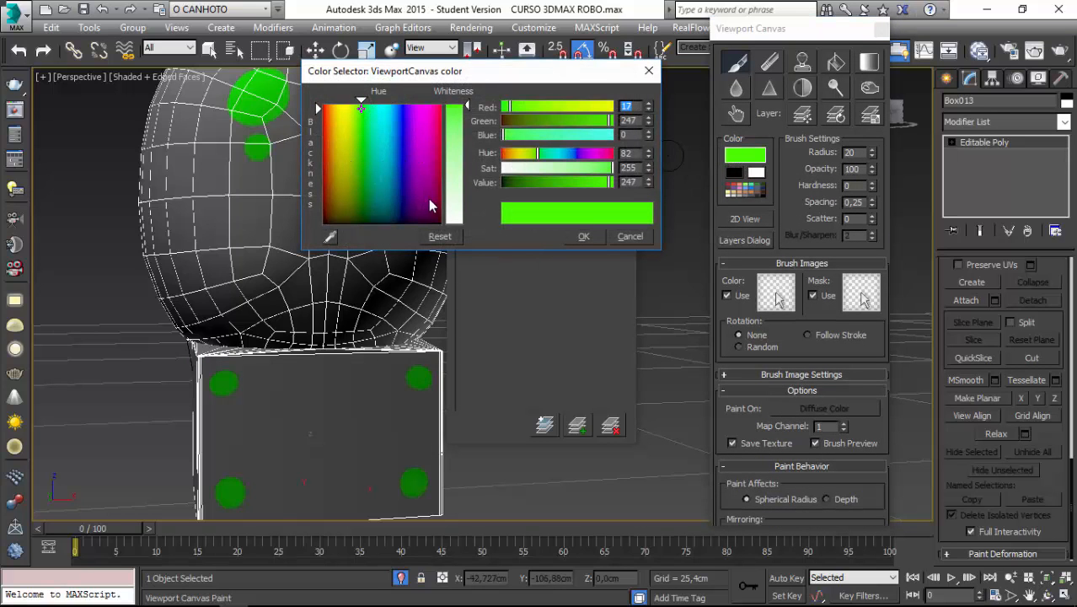
pyautogui.click(328, 221)
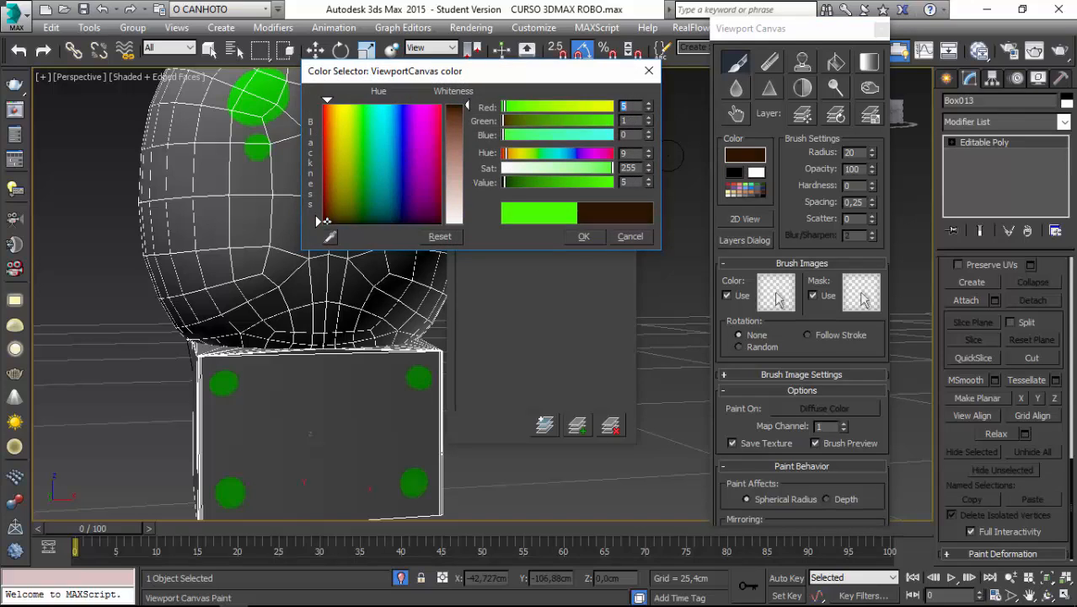
pyautogui.moveTo(327, 221); pyautogui.dragTo(321, 224)
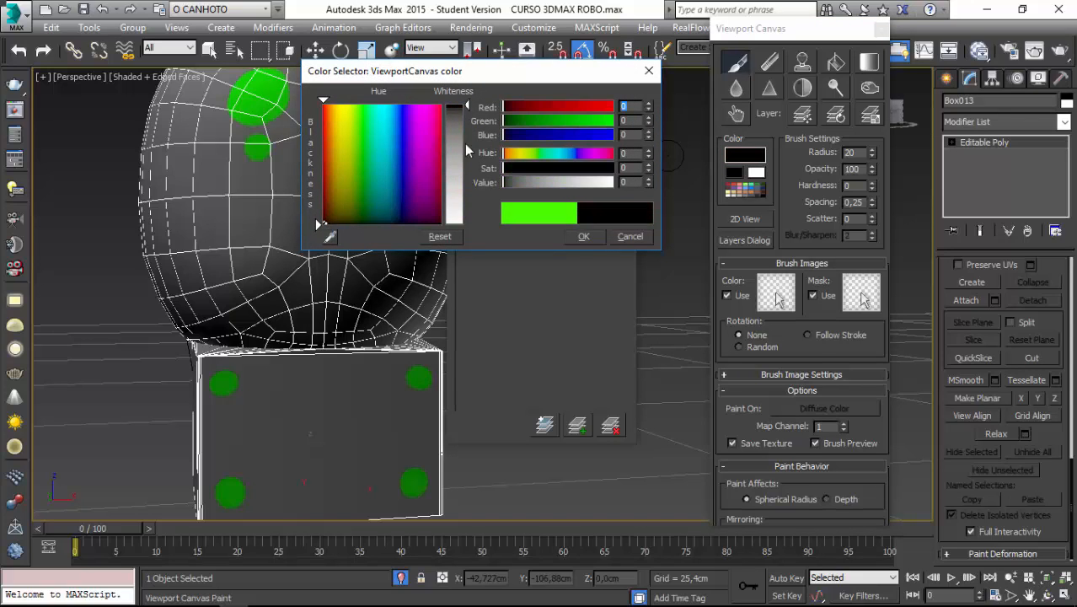
pyautogui.moveTo(466, 109); pyautogui.dragTo(467, 111)
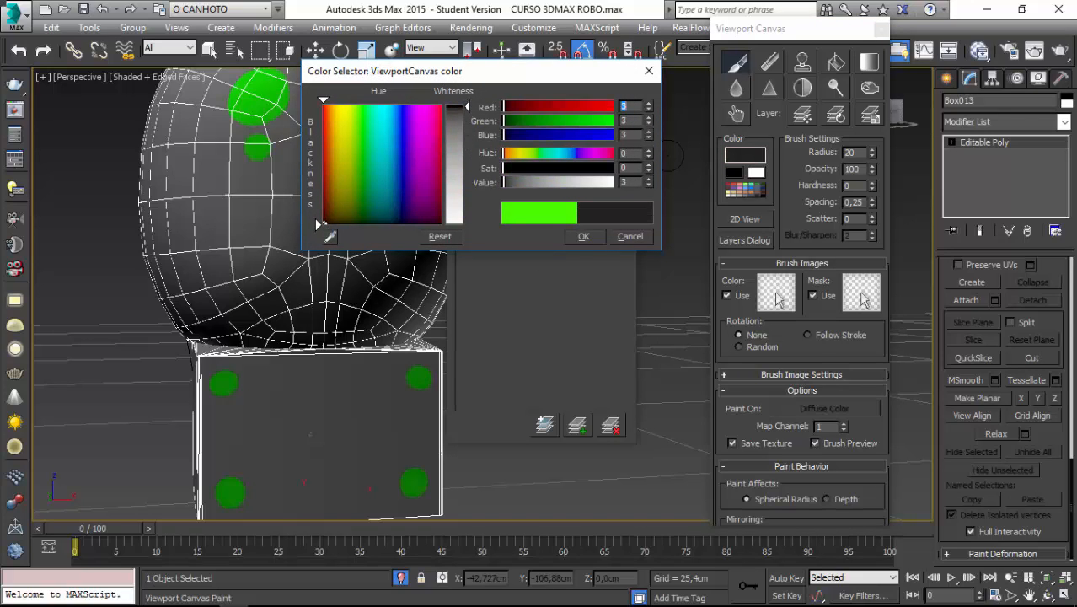
pyautogui.click(576, 242)
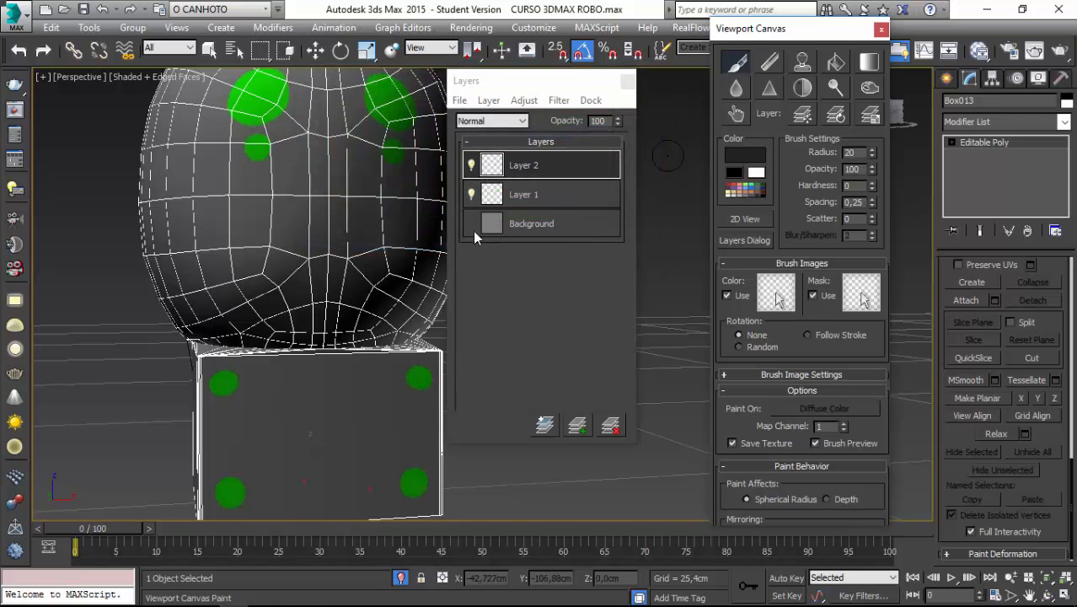
# Paint black around the mirrored green eyes on Layer 2 and move that layer below Layer 1.
pyautogui.moveTo(247, 169); pyautogui.dragTo(258, 359, button='middle')
pyautogui.keyDown('alt'); pyautogui.moveTo(214, 277); pyautogui.dragTo(241, 270, button='middle'); pyautogui.keyUp('alt')
pyautogui.moveTo(247, 279)
pyautogui.mouseDown()
pyautogui.moveTo(285, 291)
pyautogui.moveTo(221, 294)
pyautogui.moveTo(215, 278)
pyautogui.moveTo(291, 270)
pyautogui.moveTo(280, 232)
pyautogui.moveTo(352, 253)
pyautogui.mouseUp()
pyautogui.moveTo(552, 172); pyautogui.dragTo(552, 204)
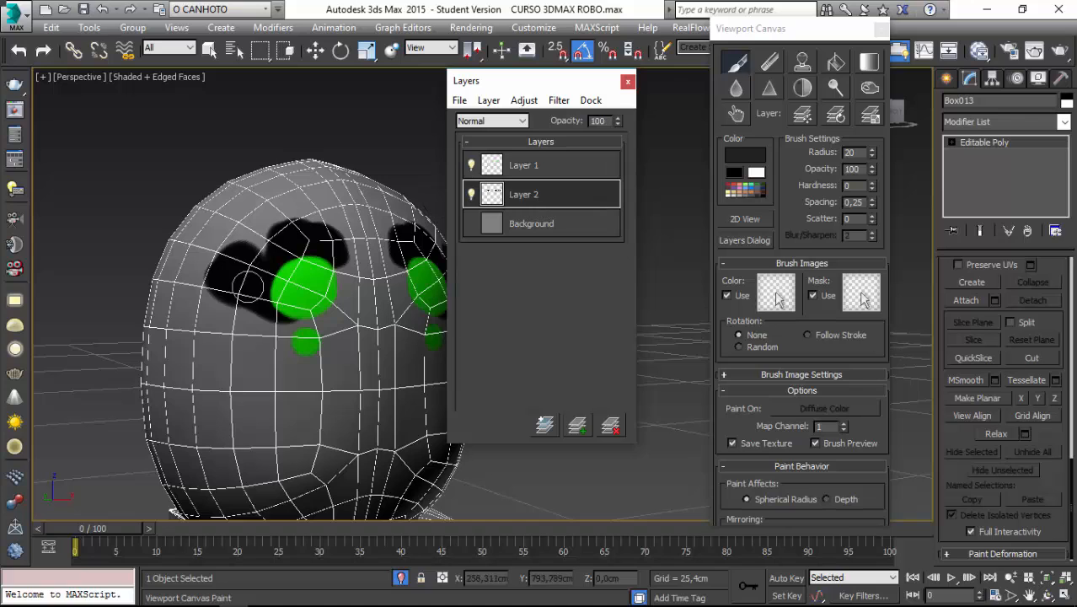
pyautogui.moveTo(288, 321); pyautogui.dragTo(344, 324)
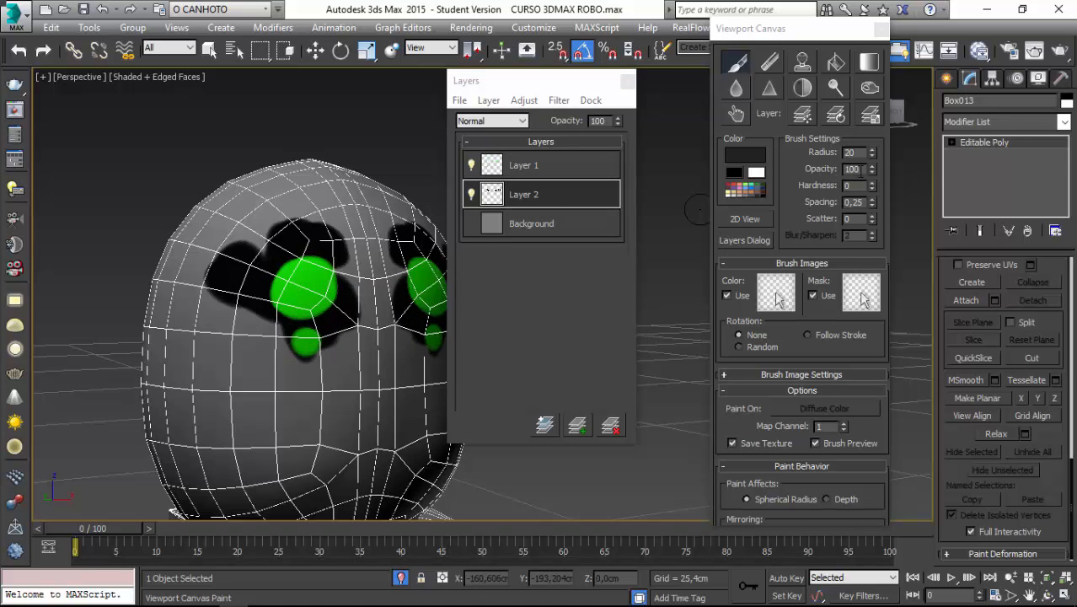
# Increase the brush radius to 64 and paint the front of the head and box black on Layer 2.
pyautogui.moveTo(873, 156); pyautogui.dragTo(873, 142)
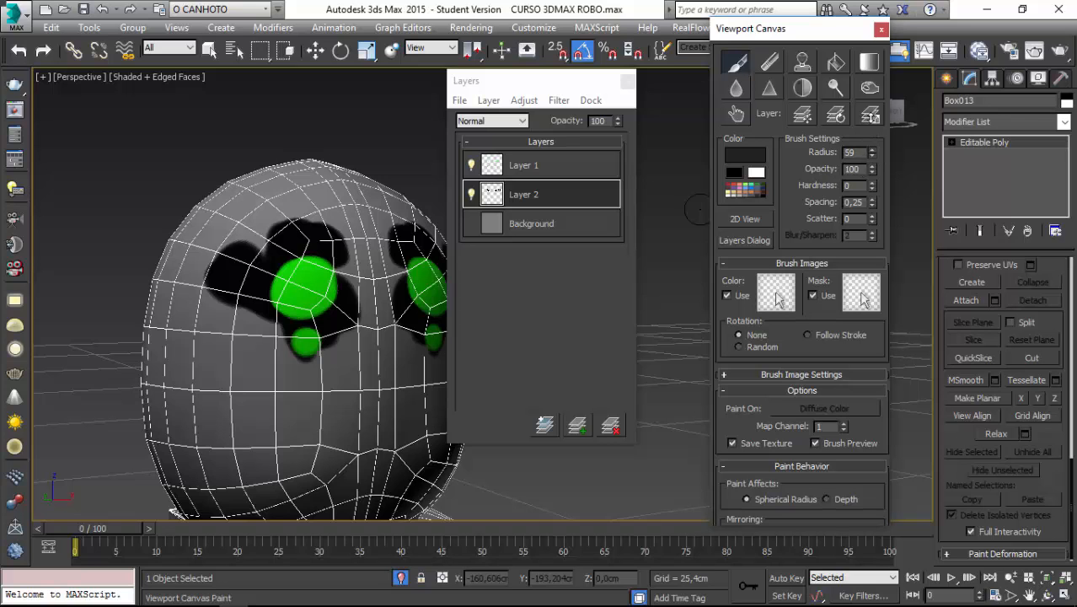
pyautogui.moveTo(366, 264)
pyautogui.mouseDown()
pyautogui.moveTo(356, 258)
pyautogui.moveTo(346, 286)
pyautogui.moveTo(347, 337)
pyautogui.moveTo(302, 179)
pyautogui.moveTo(337, 181)
pyautogui.moveTo(252, 198)
pyautogui.moveTo(208, 240)
pyautogui.moveTo(229, 221)
pyautogui.moveTo(240, 253)
pyautogui.moveTo(181, 329)
pyautogui.moveTo(169, 370)
pyautogui.moveTo(192, 294)
pyautogui.moveTo(256, 217)
pyautogui.moveTo(316, 320)
pyautogui.moveTo(251, 379)
pyautogui.mouseUp()
pyautogui.moveTo(212, 303)
pyautogui.mouseDown(button='middle')
pyautogui.moveTo(213, 236)
pyautogui.moveTo(206, 287)
pyautogui.moveTo(234, 420)
pyautogui.mouseUp(button='middle')
pyautogui.moveTo(231, 410)
pyautogui.mouseDown()
pyautogui.moveTo(370, 387)
pyautogui.moveTo(245, 286)
pyautogui.moveTo(270, 303)
pyautogui.moveTo(306, 377)
pyautogui.mouseUp()
pyautogui.moveTo(311, 400)
pyautogui.mouseDown(button='middle')
pyautogui.moveTo(309, 193)
pyautogui.moveTo(309, 207)
pyautogui.mouseUp(button='middle')
pyautogui.moveTo(363, 312)
pyautogui.mouseDown()
pyautogui.moveTo(257, 276)
pyautogui.moveTo(322, 333)
pyautogui.moveTo(245, 450)
pyautogui.moveTo(181, 396)
pyautogui.moveTo(203, 313)
pyautogui.mouseUp()
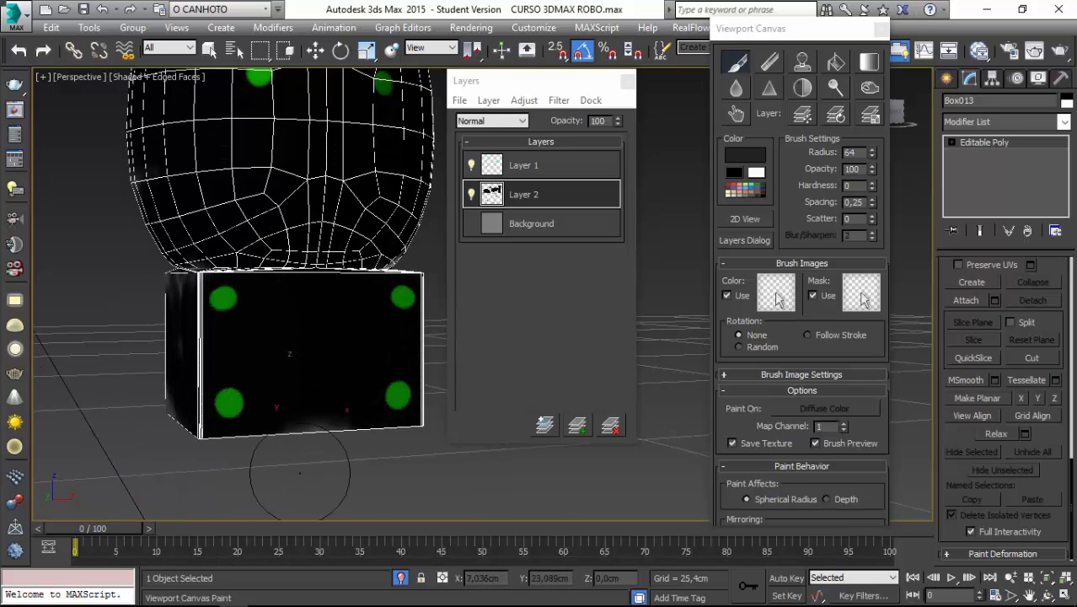
pyautogui.moveTo(354, 335)
pyautogui.keyDown('alt'); pyautogui.mouseDown(button='middle')
pyautogui.moveTo(262, 342)
pyautogui.moveTo(236, 331)
pyautogui.mouseUp(button='middle'); pyautogui.keyUp('alt')
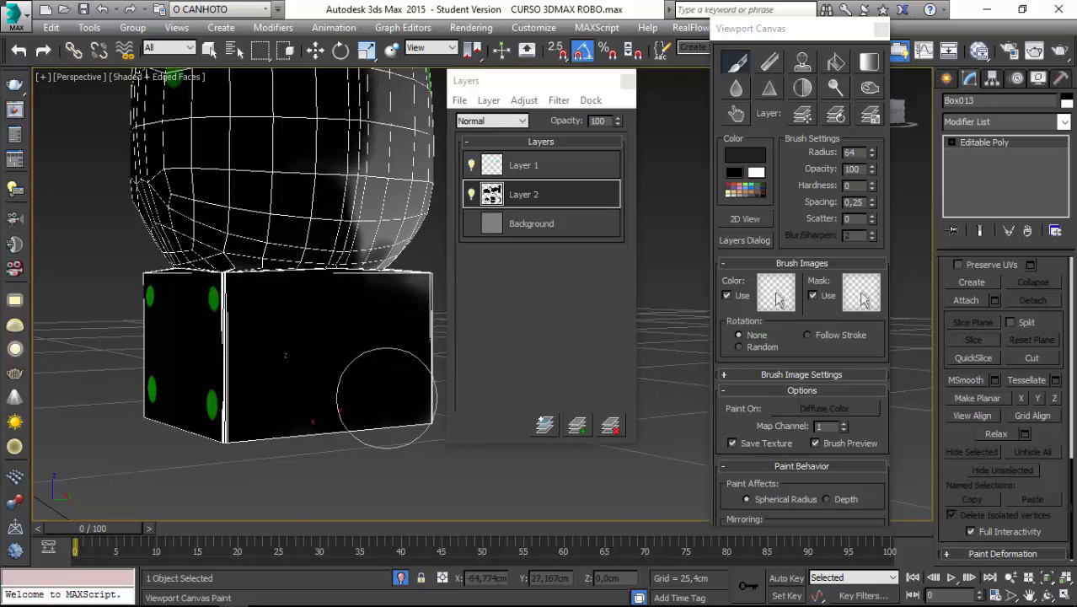
# Paint black over the sides of the head and box, working around toward the back.
pyautogui.moveTo(396, 384); pyautogui.dragTo(403, 181)
pyautogui.keyDown('alt'); pyautogui.moveTo(403, 181); pyautogui.dragTo(317, 160, button='middle'); pyautogui.keyUp('alt')
pyautogui.moveTo(317, 161); pyautogui.dragTo(319, 348, button='middle')
pyautogui.moveTo(318, 348); pyautogui.dragTo(308, 403)
pyautogui.moveTo(363, 363); pyautogui.dragTo(371, 212)
pyautogui.keyDown('alt'); pyautogui.moveTo(371, 213); pyautogui.dragTo(244, 221, button='middle'); pyautogui.keyUp('alt')
pyautogui.moveTo(300, 493); pyautogui.dragTo(293, 437)
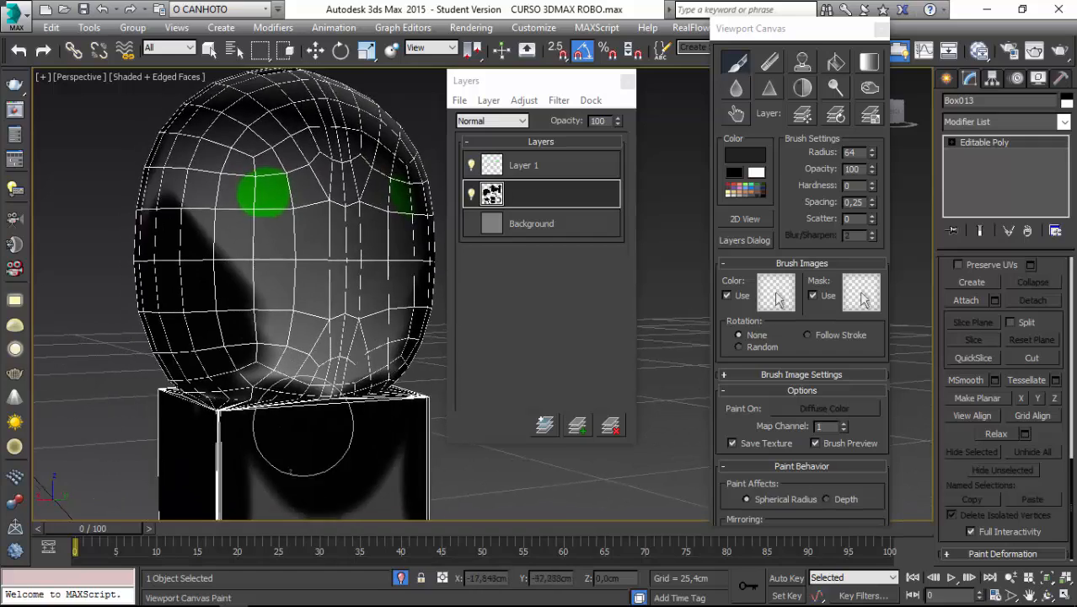
# Fill the remaining gray areas on the back of the head and box with black.
pyautogui.scroll(-1, 294, 437)
pyautogui.moveTo(293, 437); pyautogui.dragTo(299, 329, button='middle')
pyautogui.moveTo(299, 329); pyautogui.dragTo(294, 401)
pyautogui.moveTo(227, 319); pyautogui.dragTo(364, 291)
pyautogui.moveTo(364, 282); pyautogui.dragTo(362, 505, button='middle')
pyautogui.moveTo(371, 379)
pyautogui.mouseDown()
pyautogui.moveTo(375, 316)
pyautogui.moveTo(378, 405)
pyautogui.mouseUp()
pyautogui.moveTo(341, 515); pyautogui.dragTo(338, 441, button='middle')
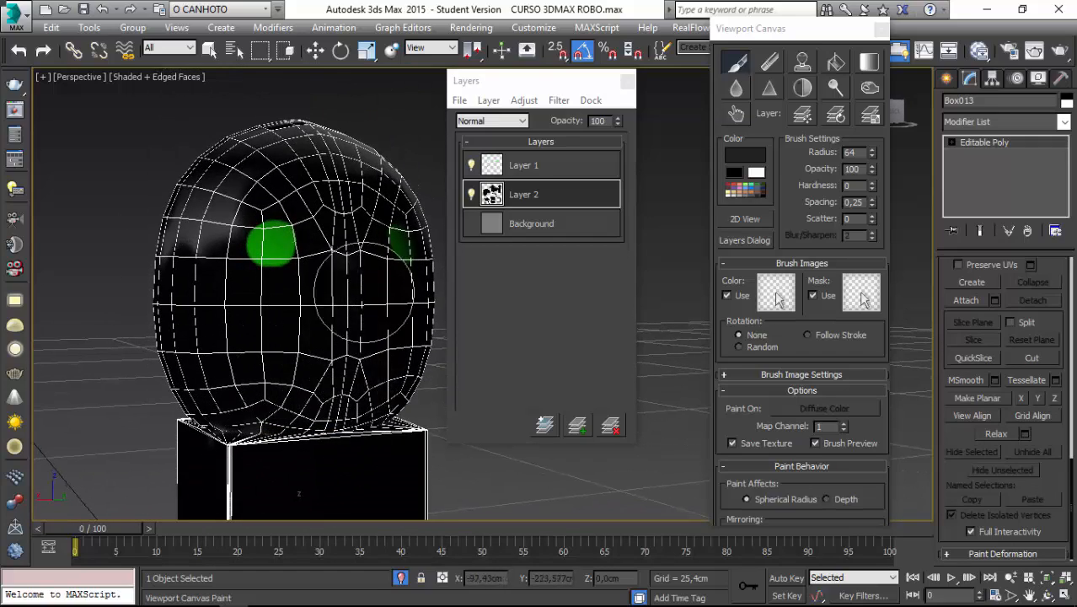
# Paint the leftover gray patches on the top and sides of the head black.
pyautogui.moveTo(143, 238)
pyautogui.keyDown('alt'); pyautogui.mouseDown(button='middle')
pyautogui.moveTo(223, 221)
pyautogui.moveTo(251, 289)
pyautogui.mouseUp(button='middle'); pyautogui.keyUp('alt')
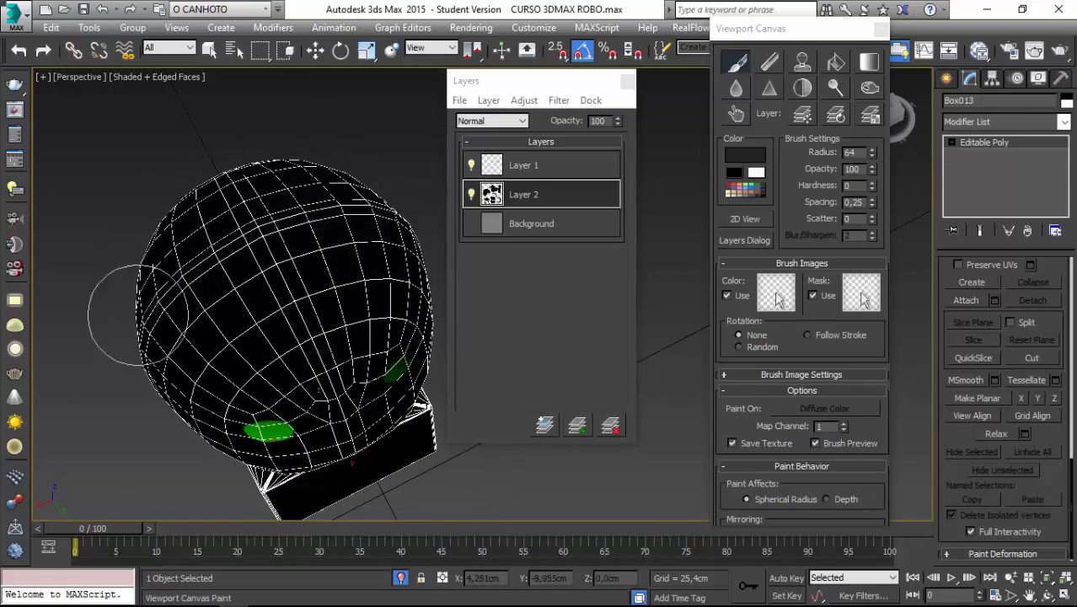
pyautogui.moveTo(74, 289)
pyautogui.keyDown('alt'); pyautogui.mouseDown(button='middle')
pyautogui.moveTo(240, 368)
pyautogui.moveTo(181, 278)
pyautogui.moveTo(469, 264)
pyautogui.moveTo(440, 279)
pyautogui.mouseUp(button='middle'); pyautogui.keyUp('alt')
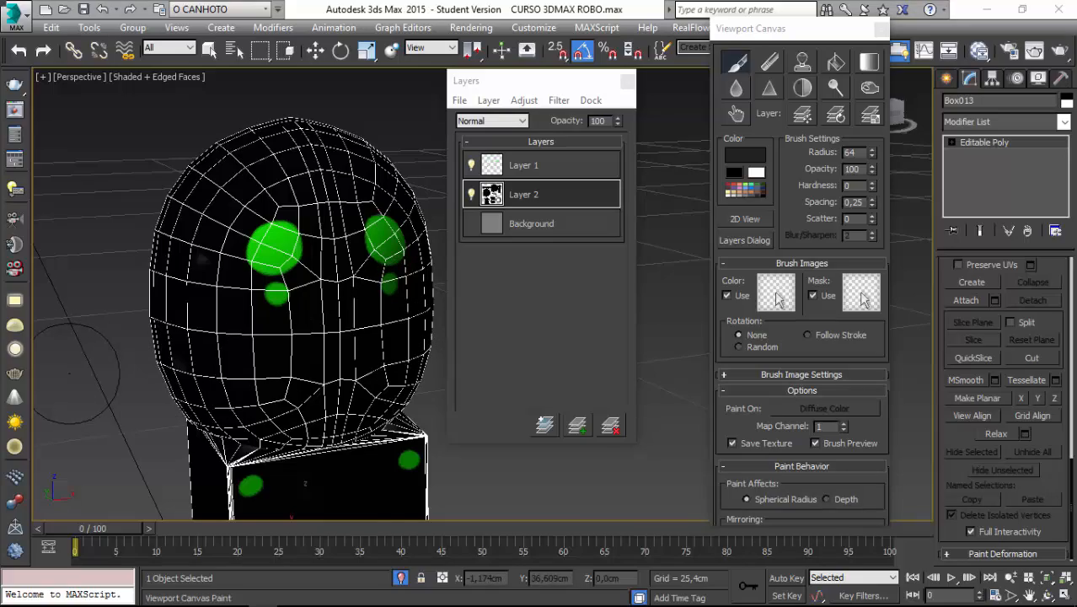
pyautogui.moveTo(101, 373)
pyautogui.keyDown('alt'); pyautogui.mouseDown(button='middle')
pyautogui.moveTo(79, 371)
pyautogui.moveTo(195, 259)
pyautogui.mouseUp(button='middle'); pyautogui.keyUp('alt')
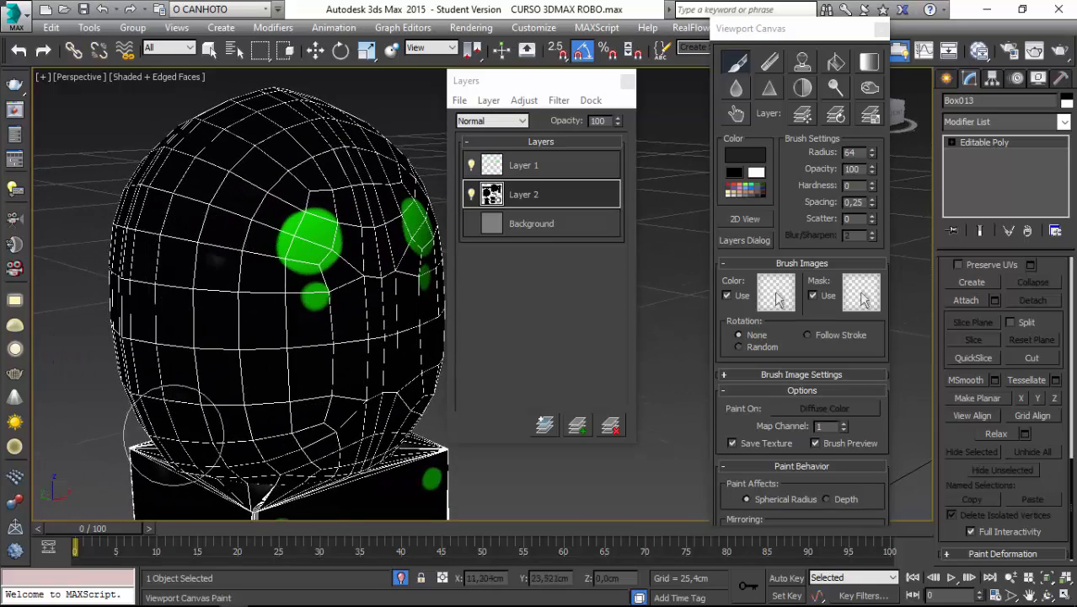
pyautogui.moveTo(174, 437)
pyautogui.keyDown('alt'); pyautogui.mouseDown(button='middle')
pyautogui.moveTo(295, 319)
pyautogui.moveTo(295, 287)
pyautogui.moveTo(240, 288)
pyautogui.mouseUp(button='middle'); pyautogui.keyUp('alt')
pyautogui.scroll(-3, 181, 272)
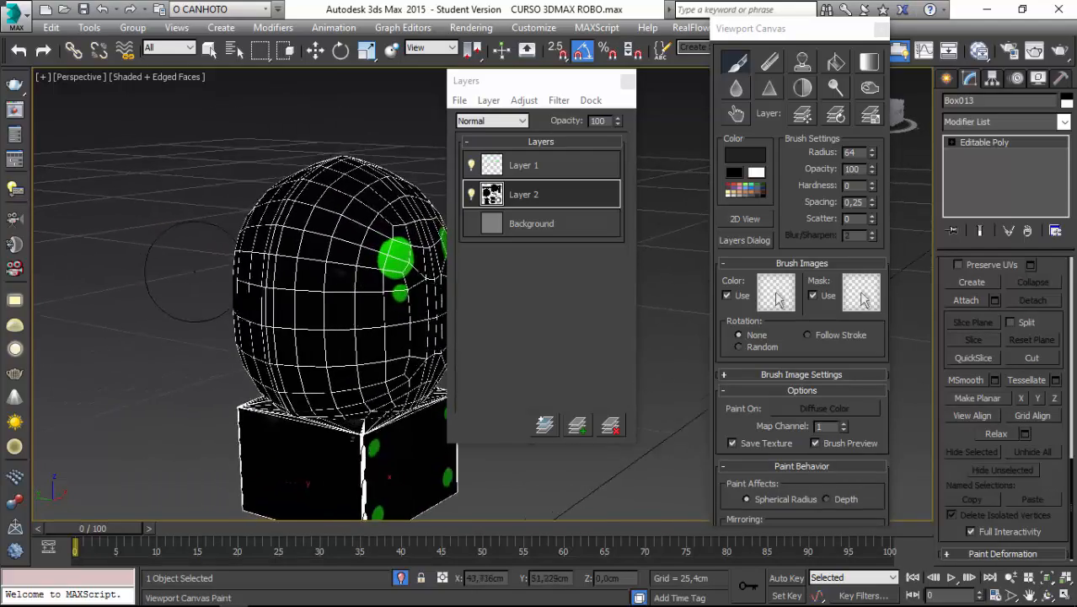
pyautogui.keyDown('alt'); pyautogui.moveTo(180, 271); pyautogui.dragTo(672, 231, button='middle'); pyautogui.keyUp('alt')
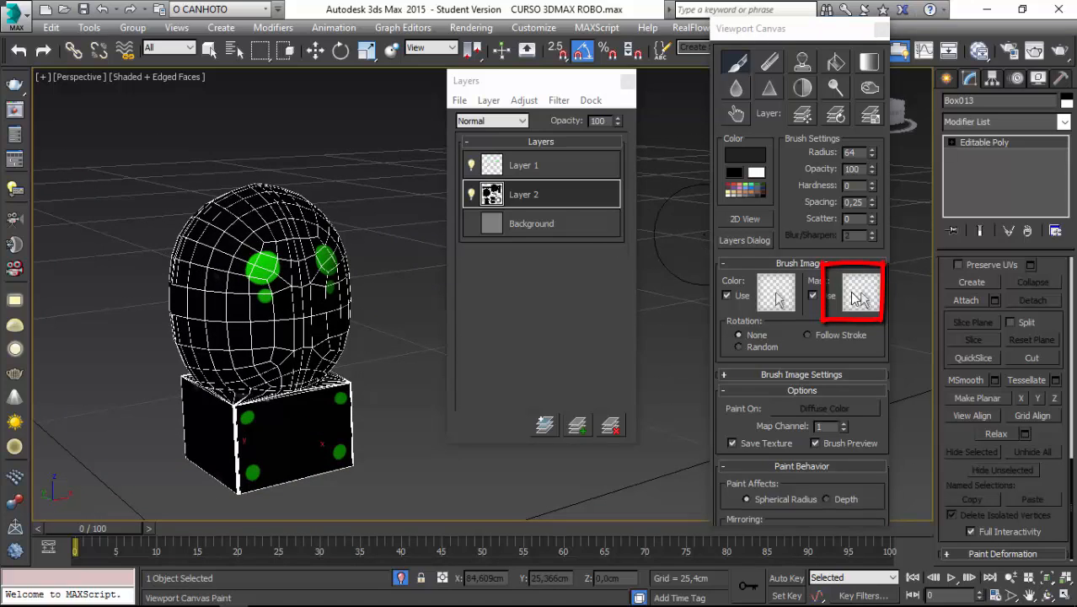
# Assign the reddish-brown texture, second in the color presets, as the brush mask image.
pyautogui.click(855, 299)
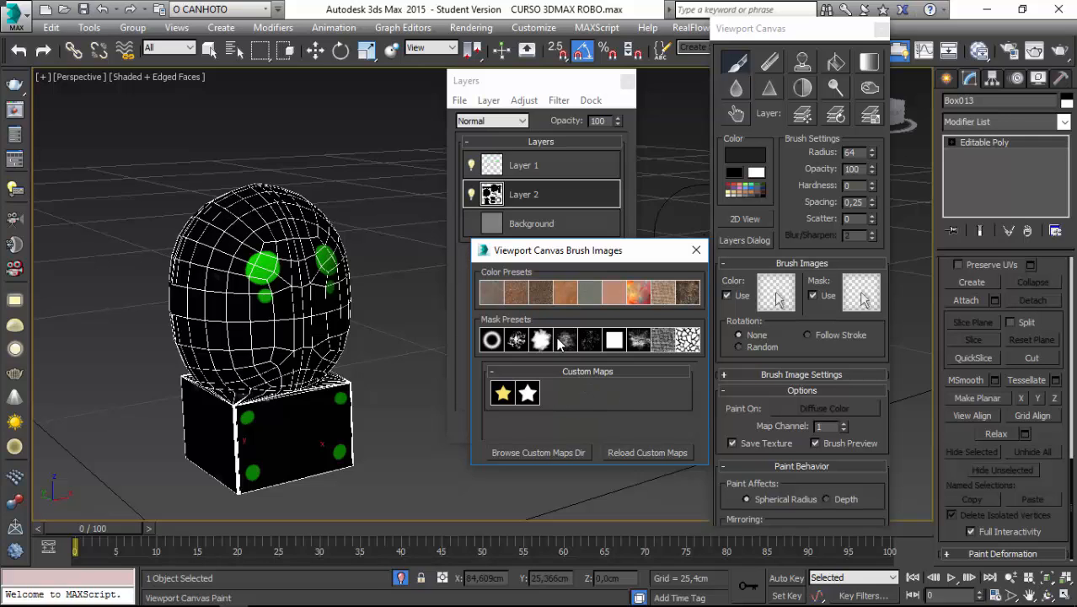
pyautogui.click(519, 292)
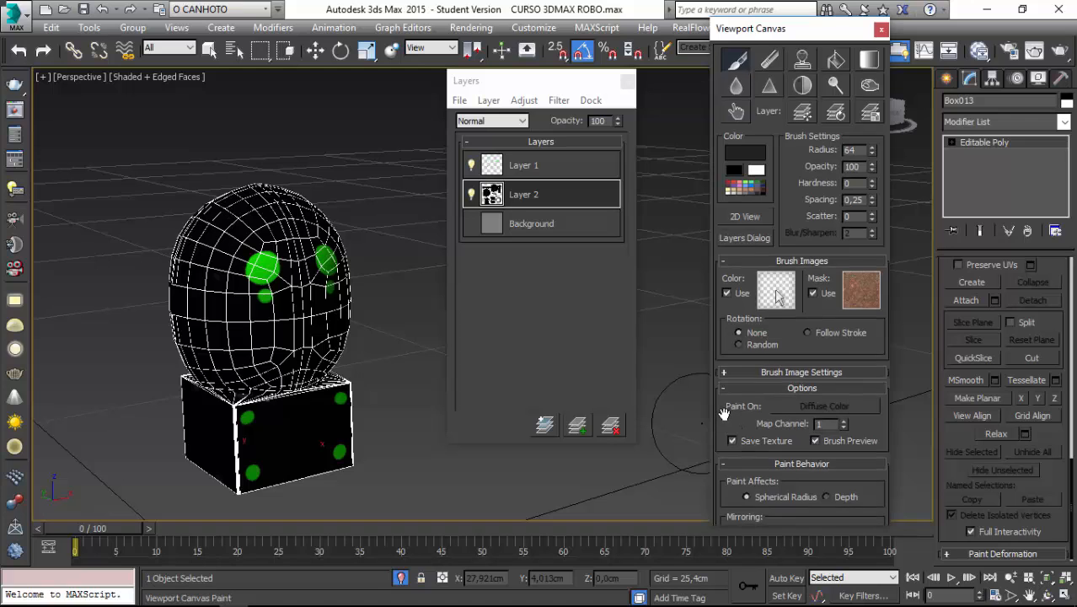
# Enable randomization of the brush's radius, opacity, hardness, spacing and scatter.
pyautogui.moveTo(723, 419); pyautogui.dragTo(736, 242)
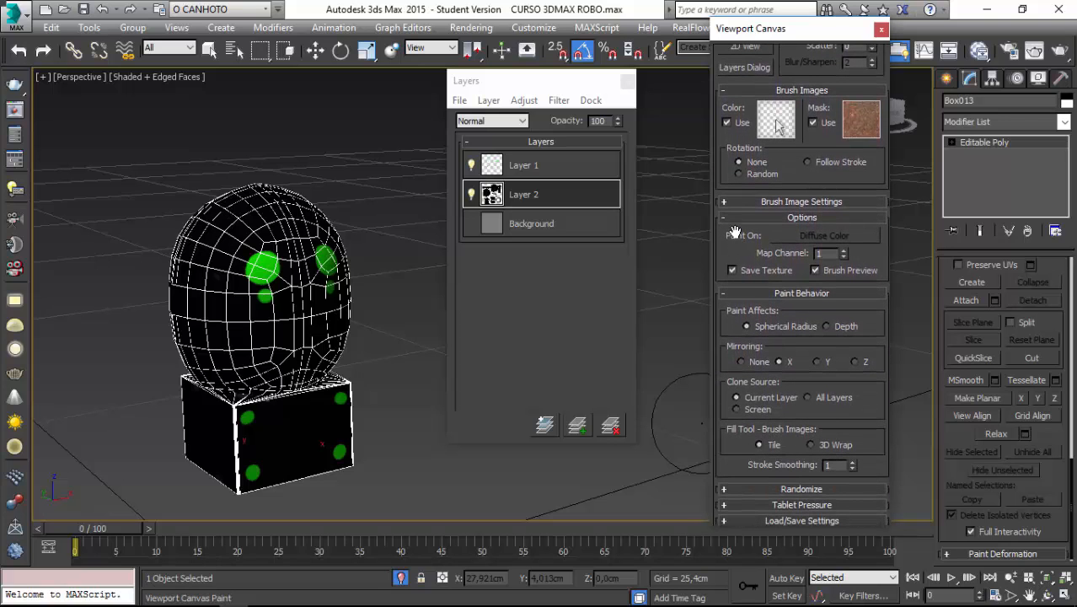
pyautogui.click(757, 489)
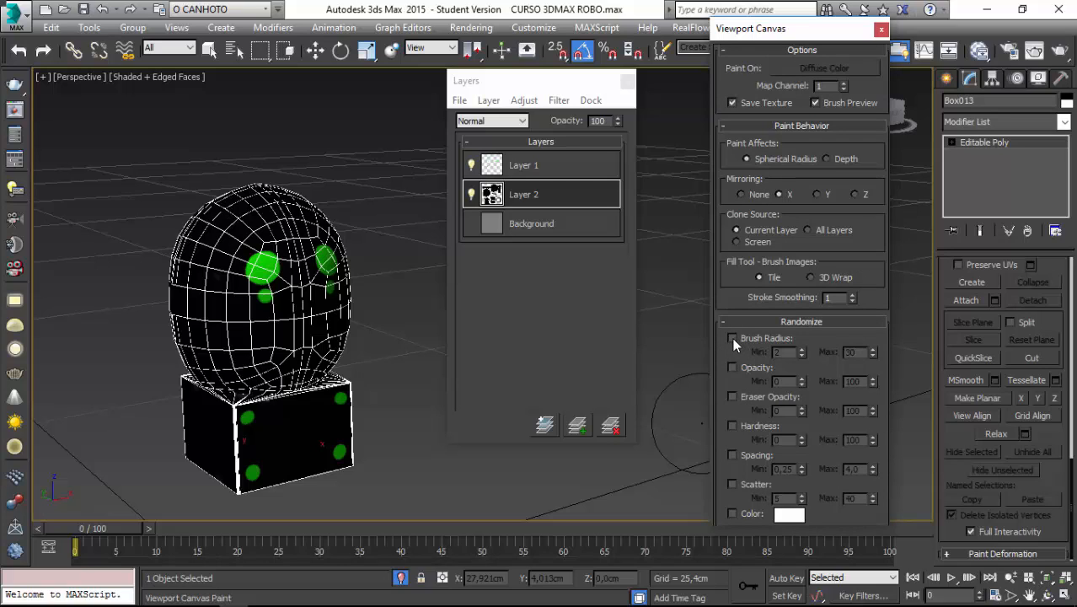
pyautogui.click(731, 367)
pyautogui.click(731, 425)
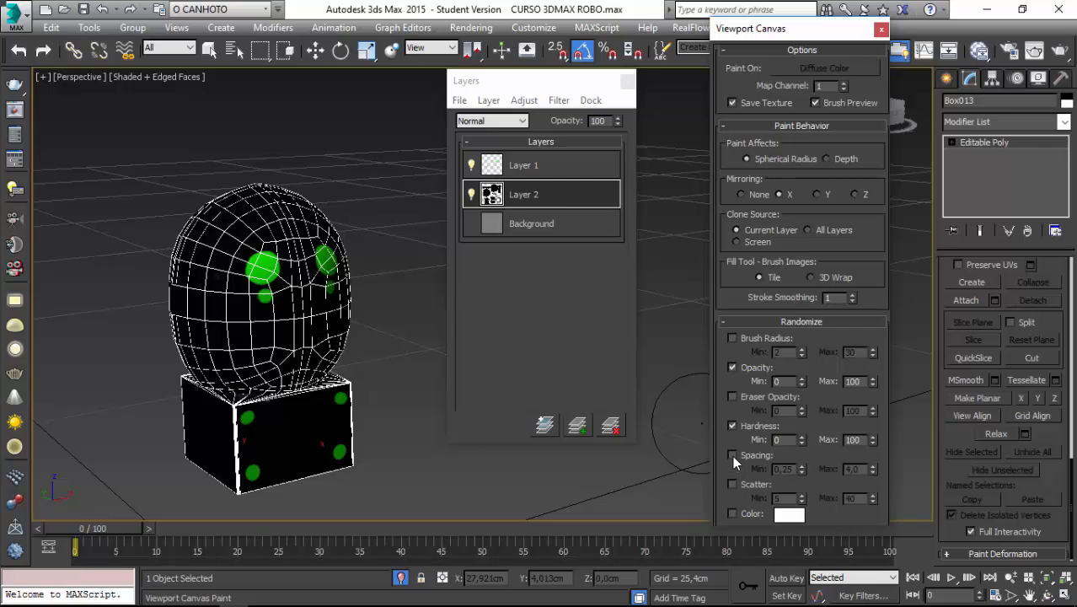
pyautogui.click(731, 455)
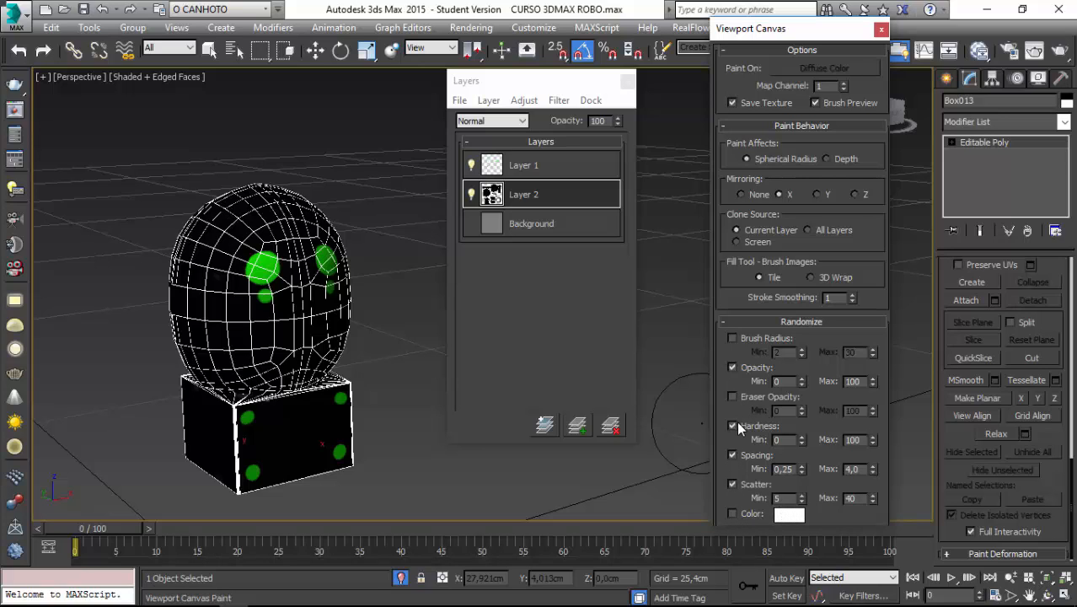
pyautogui.click(732, 340)
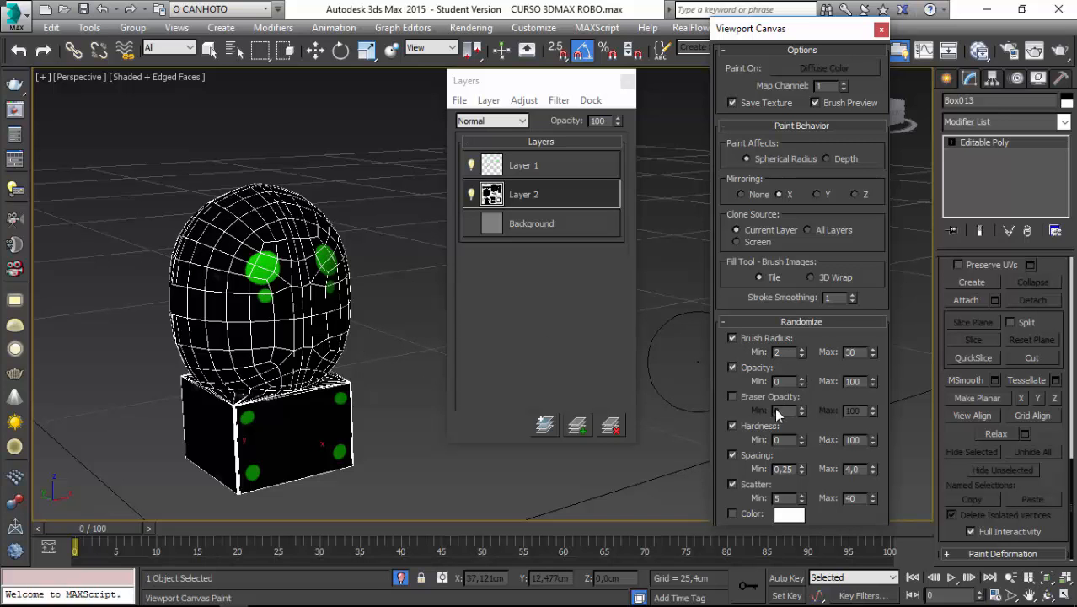
pyautogui.keyDown('alt'); pyautogui.moveTo(224, 338); pyautogui.dragTo(245, 335, button='middle'); pyautogui.keyUp('alt')
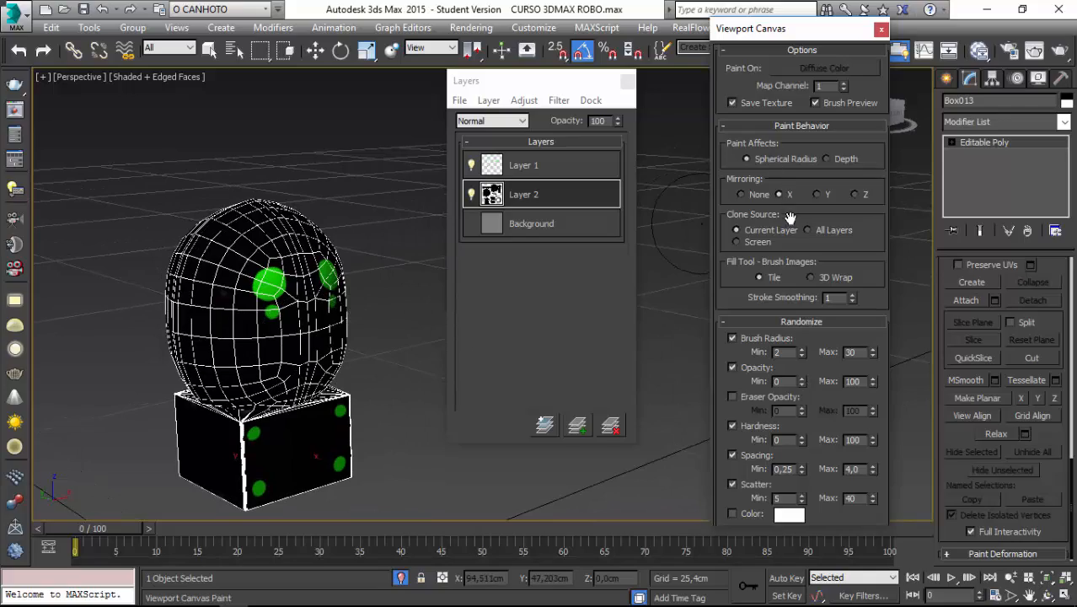
# Move Layer 2 above Layer 1 in the layer stack and add a new layer on top.
pyautogui.scroll(6, 225, 265)
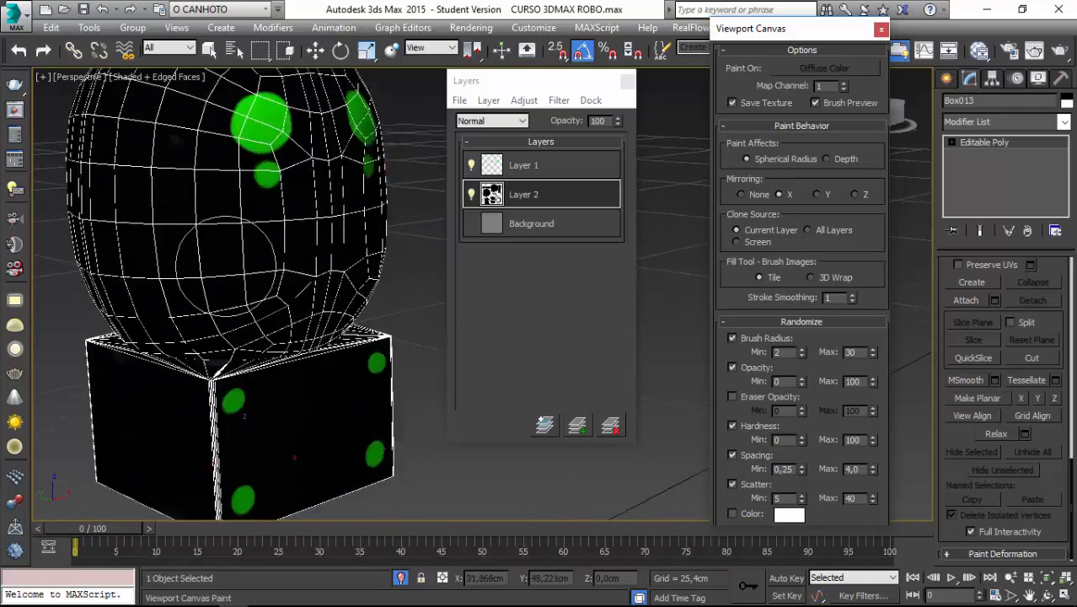
pyautogui.moveTo(226, 265)
pyautogui.mouseDown(button='middle')
pyautogui.moveTo(204, 209)
pyautogui.moveTo(233, 329)
pyautogui.moveTo(243, 264)
pyautogui.mouseUp(button='middle')
pyautogui.scroll(1, 233, 330)
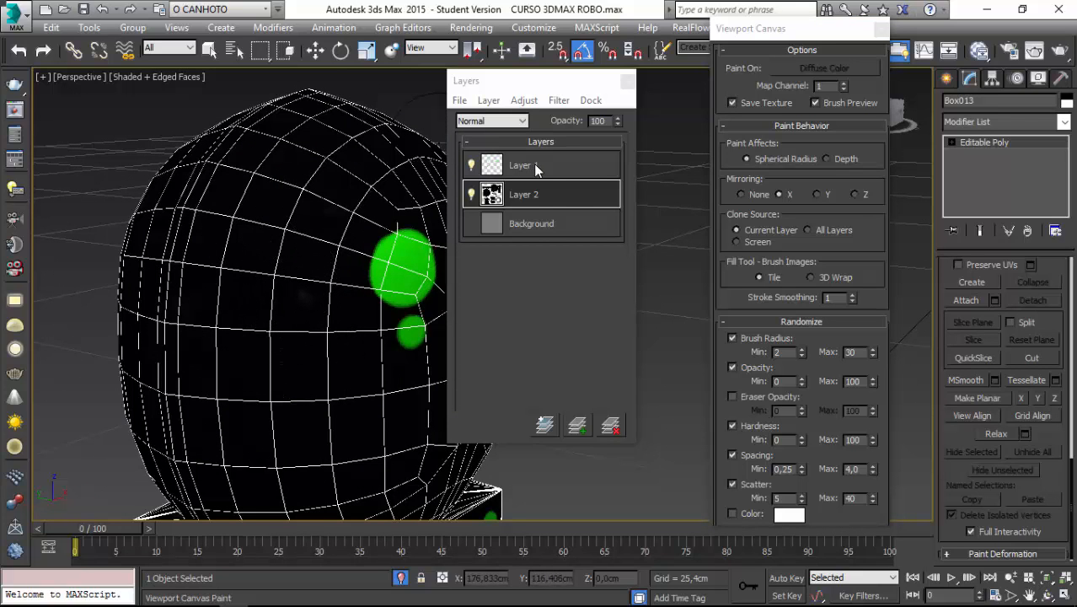
pyautogui.moveTo(559, 186); pyautogui.dragTo(557, 175)
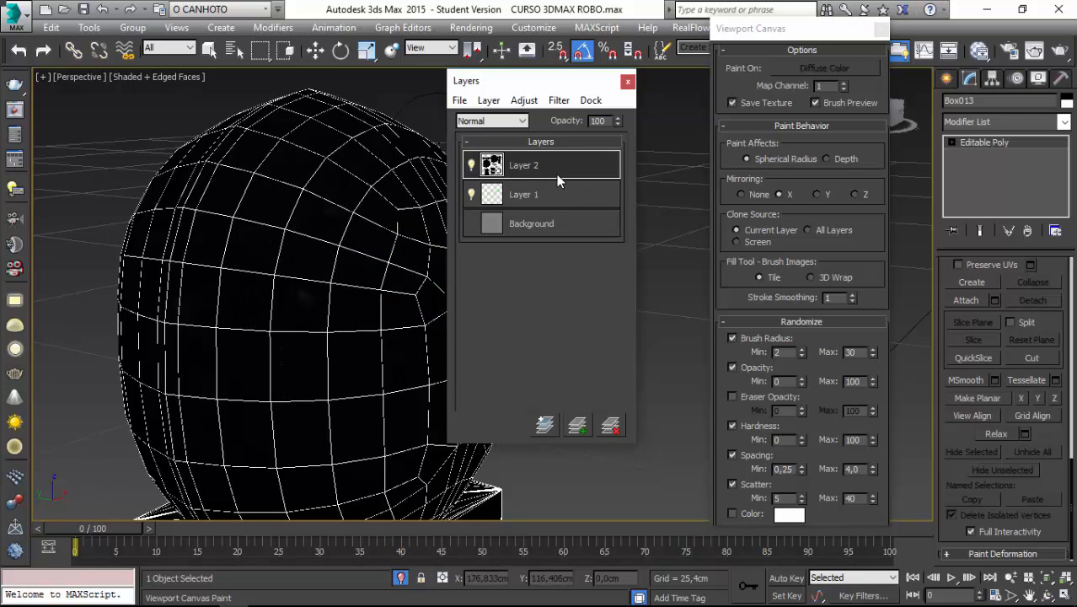
pyautogui.click(577, 426)
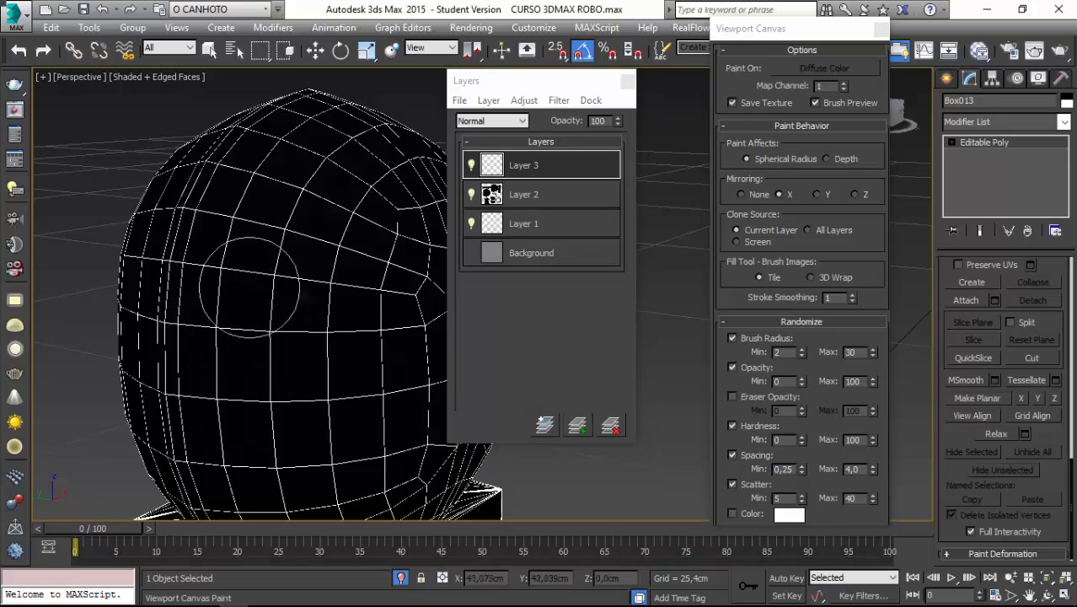
# Make Layer 2 active, set the brush color to white, and paint a first few faint spots on the side of the head.
pyautogui.moveTo(253, 370)
pyautogui.keyDown('alt'); pyautogui.mouseDown(button='middle')
pyautogui.moveTo(277, 268)
pyautogui.moveTo(302, 317)
pyautogui.moveTo(292, 327)
pyautogui.moveTo(290, 309)
pyautogui.moveTo(295, 333)
pyautogui.moveTo(320, 366)
pyautogui.moveTo(310, 281)
pyautogui.moveTo(310, 325)
pyautogui.moveTo(297, 299)
pyautogui.moveTo(337, 295)
pyautogui.mouseUp(button='middle'); pyautogui.keyUp('alt')
pyautogui.click(549, 195)
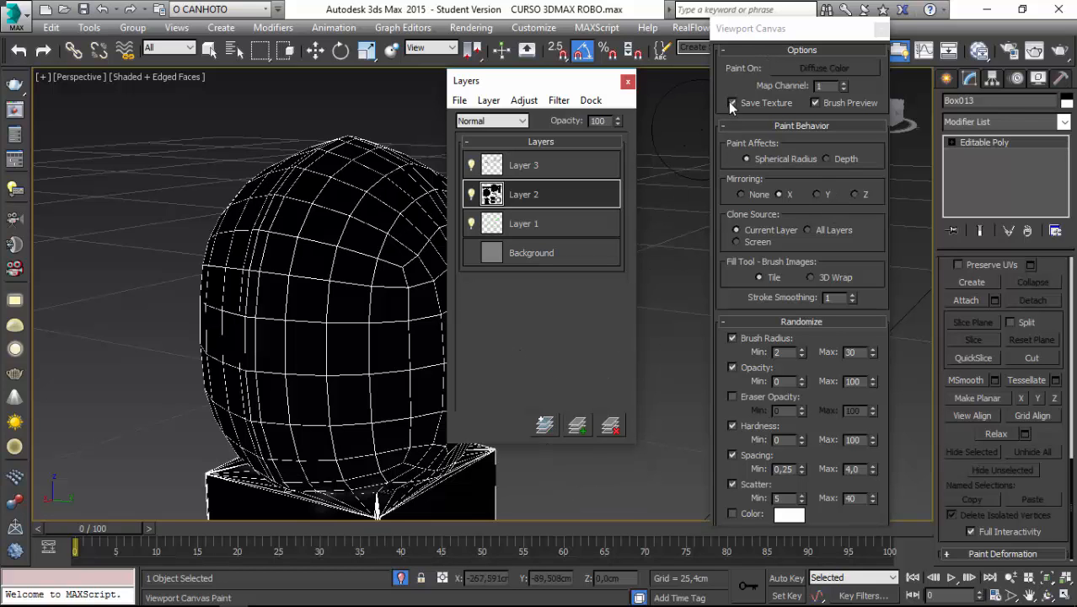
pyautogui.moveTo(728, 85); pyautogui.dragTo(730, 431)
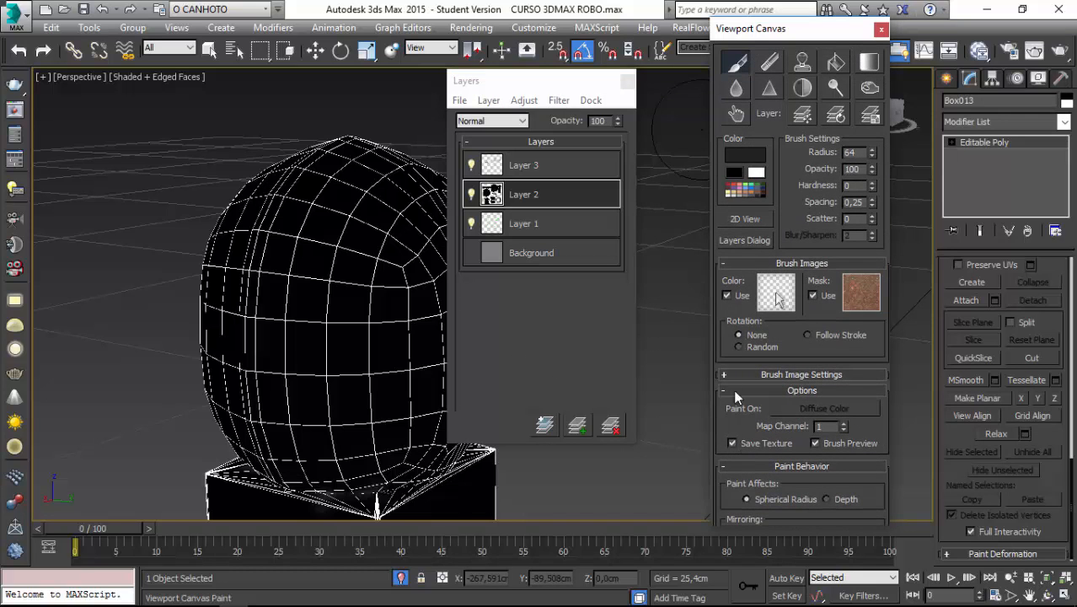
pyautogui.click(756, 173)
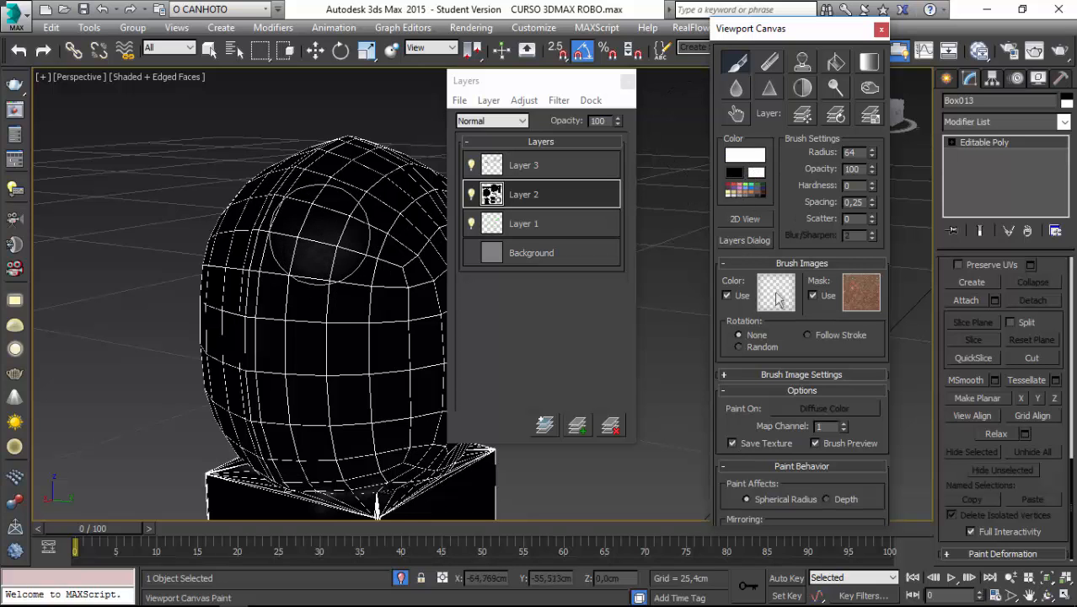
pyautogui.click(322, 247)
pyautogui.keyDown('alt'); pyautogui.moveTo(320, 245); pyautogui.dragTo(309, 226, button='middle'); pyautogui.keyUp('alt')
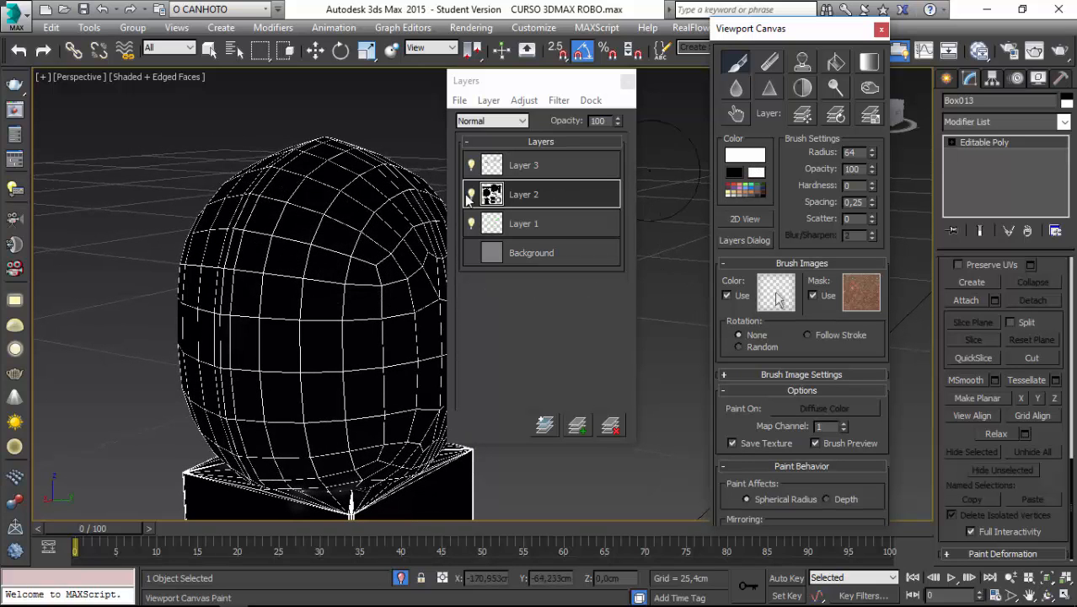
pyautogui.moveTo(288, 288)
pyautogui.keyDown('alt'); pyautogui.mouseDown(button='middle')
pyautogui.moveTo(344, 384)
pyautogui.moveTo(344, 274)
pyautogui.mouseUp(button='middle'); pyautogui.keyUp('alt')
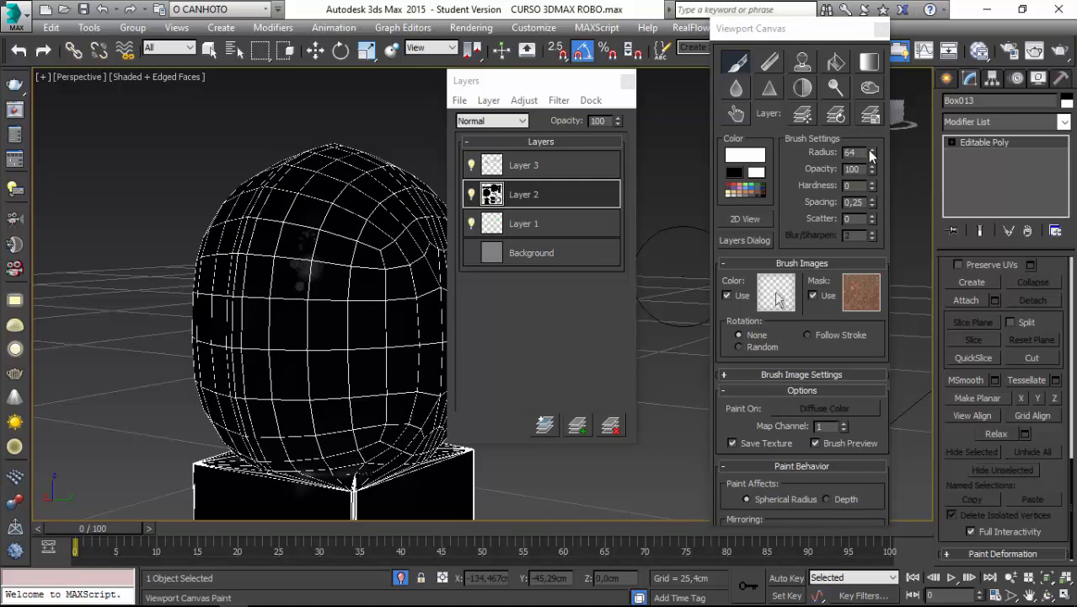
# Set the brush radius to 11 and paint scattered white spots over the side of the head.
pyautogui.click(871, 151)
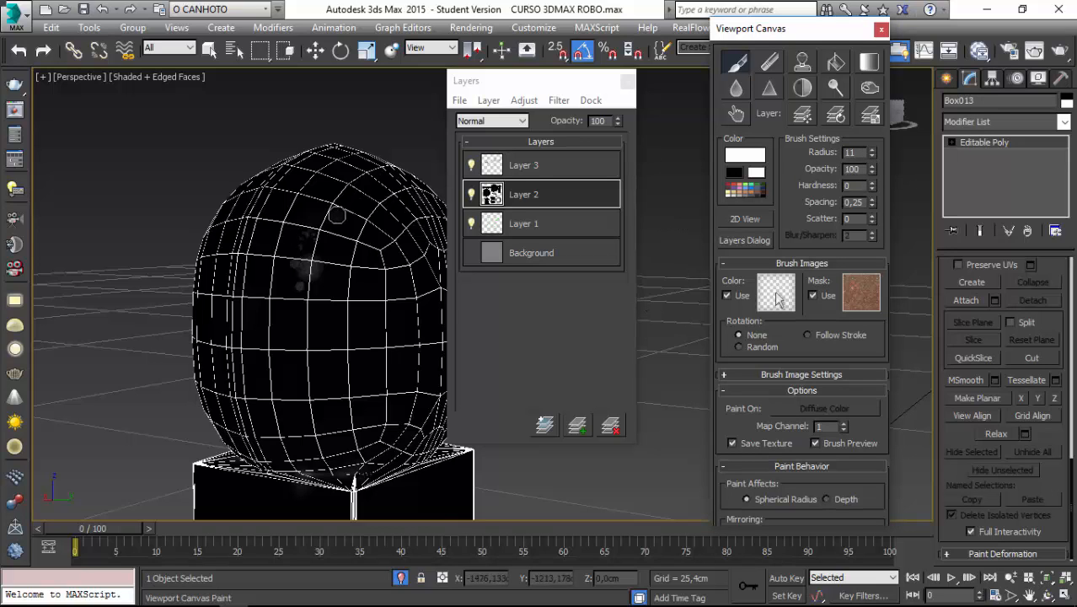
pyautogui.moveTo(335, 216); pyautogui.dragTo(337, 308)
pyautogui.click(285, 342)
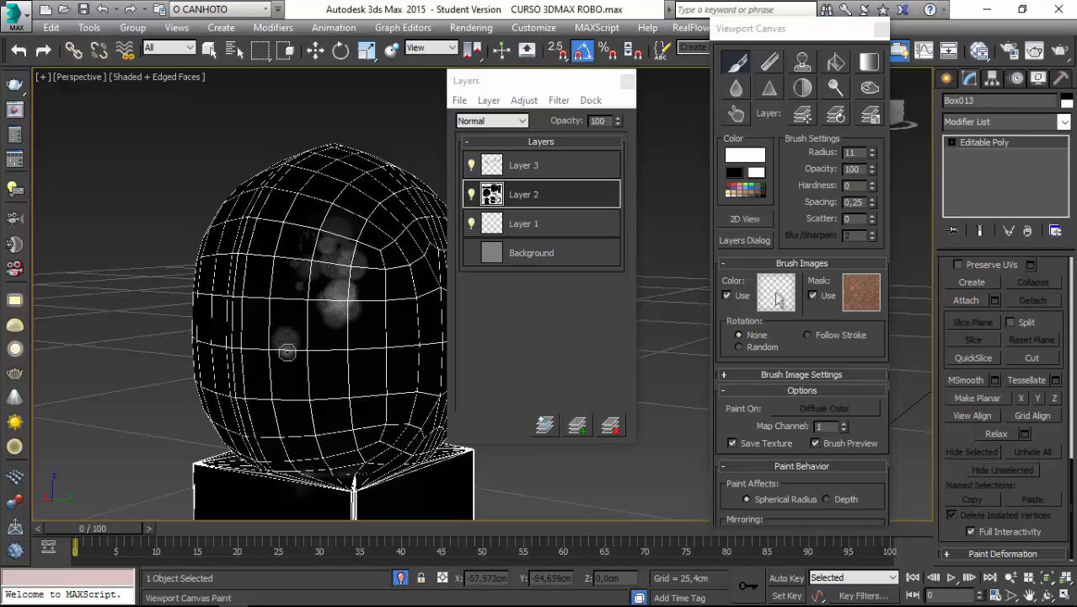
pyautogui.moveTo(281, 252)
pyautogui.mouseDown()
pyautogui.moveTo(266, 258)
pyautogui.moveTo(260, 329)
pyautogui.mouseUp()
pyautogui.keyDown('alt'); pyautogui.moveTo(264, 271); pyautogui.dragTo(173, 341, button='middle'); pyautogui.keyUp('alt')
pyautogui.moveTo(173, 334); pyautogui.dragTo(192, 450)
pyautogui.keyDown('alt'); pyautogui.moveTo(192, 450); pyautogui.dragTo(259, 390, button='middle'); pyautogui.keyUp('alt')
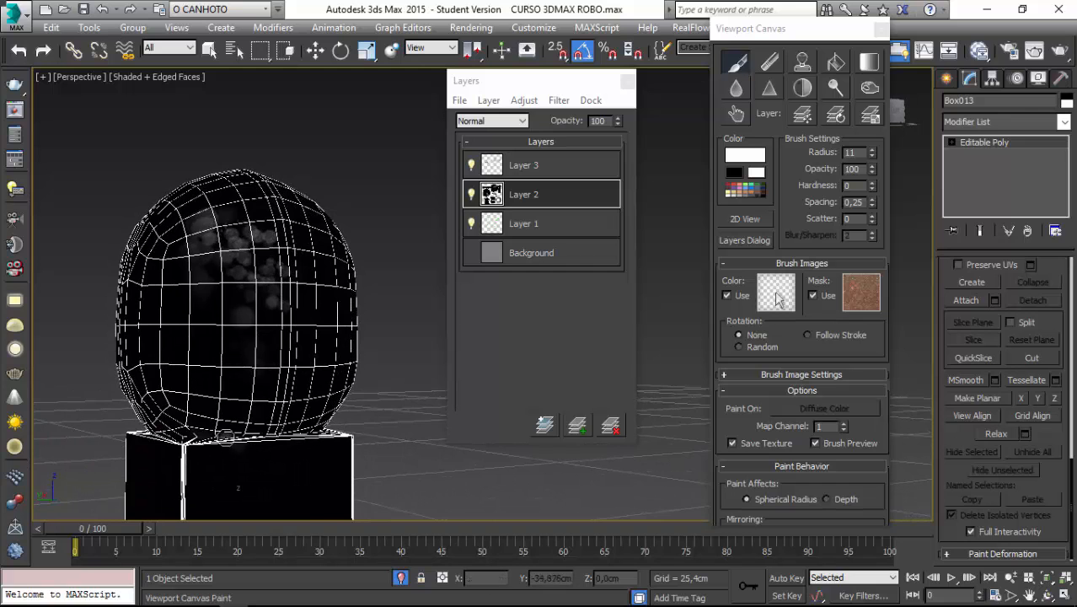
# Paint scattered white spots across the faces of the box beneath the head.
pyautogui.keyDown('alt'); pyautogui.moveTo(226, 437); pyautogui.dragTo(242, 422, button='middle'); pyautogui.keyUp('alt')
pyautogui.scroll(-3, 242, 409)
pyautogui.moveTo(242, 397)
pyautogui.mouseDown()
pyautogui.moveTo(266, 408)
pyautogui.moveTo(257, 468)
pyautogui.moveTo(265, 510)
pyautogui.mouseUp()
pyautogui.moveTo(272, 435)
pyautogui.mouseDown()
pyautogui.moveTo(269, 419)
pyautogui.moveTo(272, 523)
pyautogui.moveTo(268, 442)
pyautogui.moveTo(277, 488)
pyautogui.mouseUp()
pyautogui.keyDown('alt'); pyautogui.moveTo(297, 472); pyautogui.dragTo(231, 471, button='middle'); pyautogui.keyUp('alt')
pyautogui.moveTo(334, 415)
pyautogui.mouseDown()
pyautogui.moveTo(349, 536)
pyautogui.moveTo(331, 418)
pyautogui.moveTo(335, 508)
pyautogui.mouseUp()
pyautogui.moveTo(342, 472)
pyautogui.keyDown('alt'); pyautogui.mouseDown(button='middle')
pyautogui.moveTo(283, 459)
pyautogui.moveTo(273, 504)
pyautogui.mouseUp(button='middle'); pyautogui.keyUp('alt')
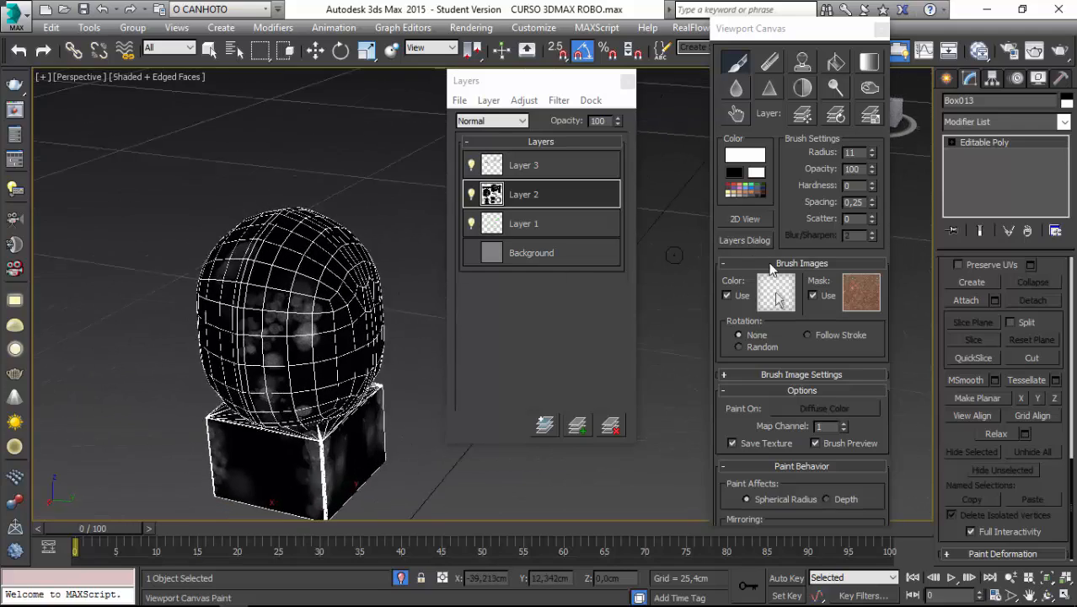
# Assign the fourth mask preset as the brush mask and paint cloudy white stains on the head's top, side and front.
pyautogui.click(861, 293)
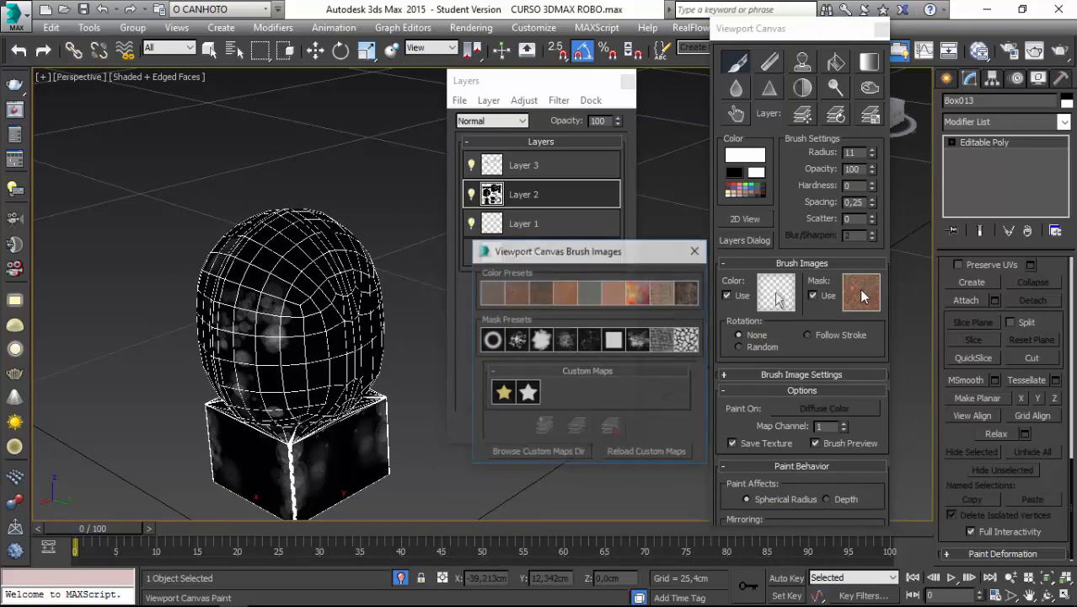
pyautogui.click(567, 347)
pyautogui.moveTo(251, 339)
pyautogui.keyDown('alt'); pyautogui.mouseDown(button='middle')
pyautogui.moveTo(260, 364)
pyautogui.moveTo(227, 347)
pyautogui.mouseUp(button='middle'); pyautogui.keyUp('alt')
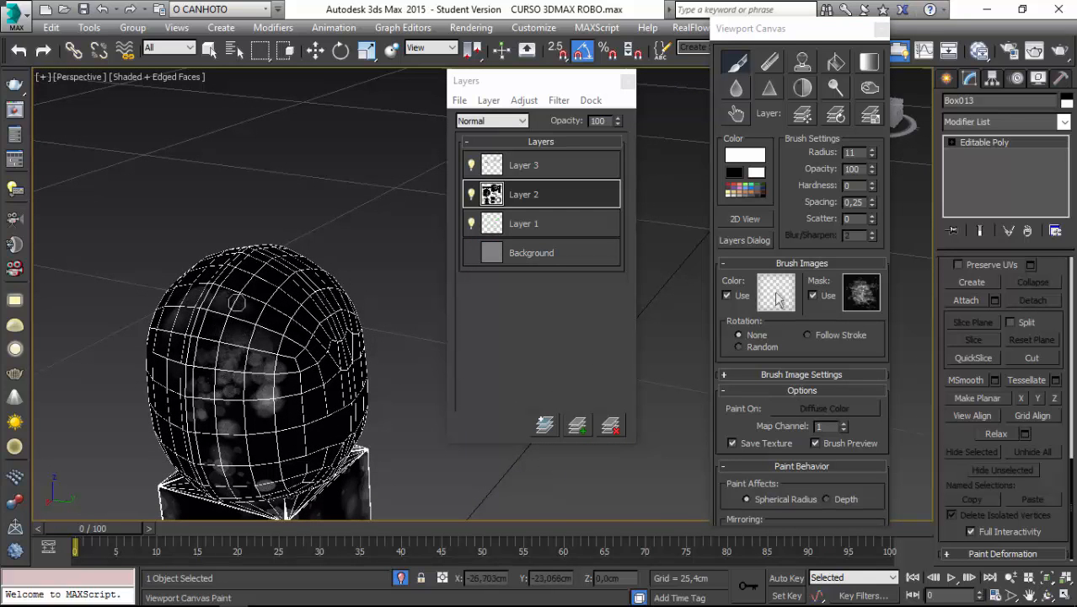
pyautogui.keyDown('alt'); pyautogui.moveTo(261, 394); pyautogui.dragTo(193, 502, button='middle'); pyautogui.keyUp('alt')
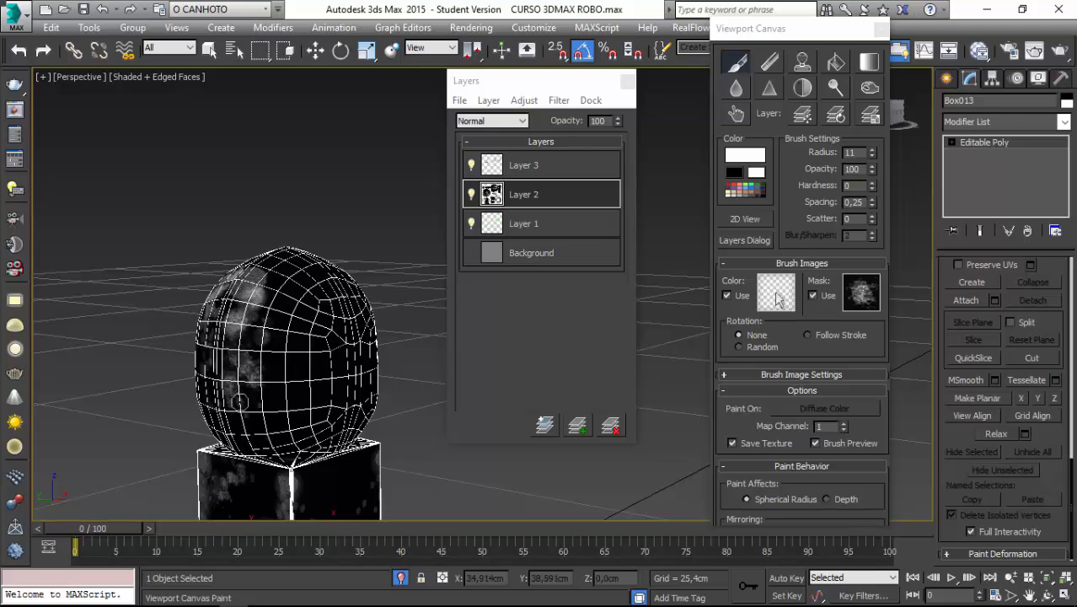
pyautogui.keyDown('alt'); pyautogui.moveTo(240, 401); pyautogui.dragTo(302, 321, button='middle'); pyautogui.keyUp('alt')
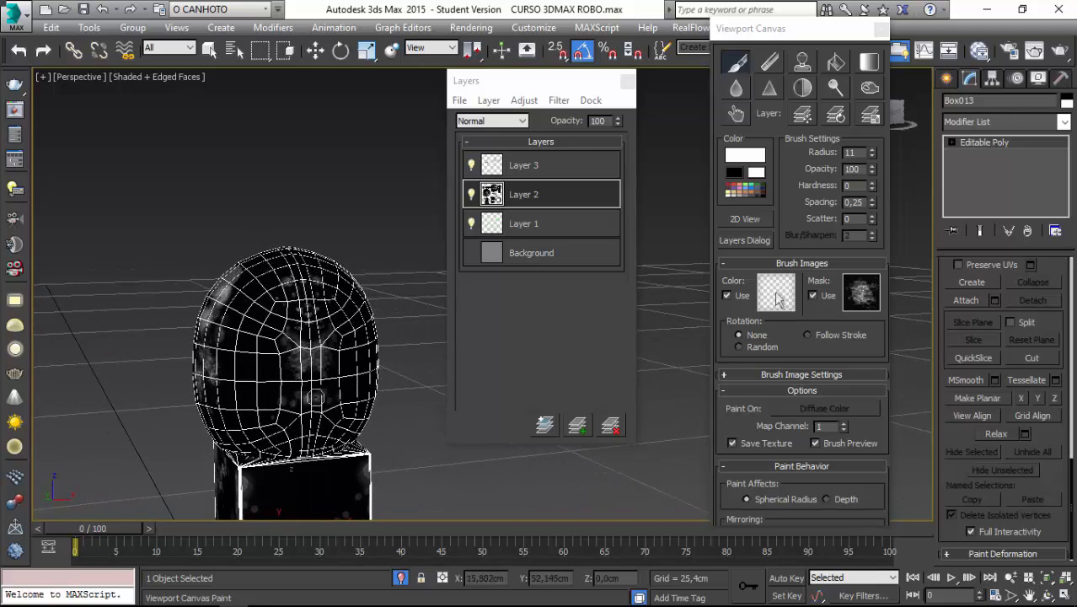
pyautogui.keyDown('alt'); pyautogui.moveTo(315, 397); pyautogui.dragTo(313, 343, button='middle'); pyautogui.keyUp('alt')
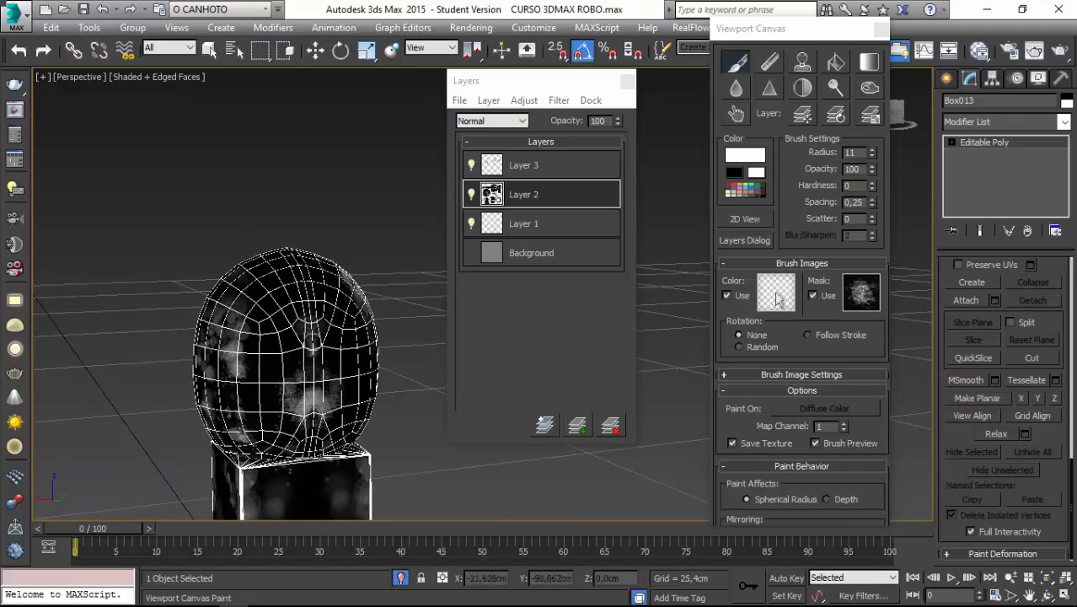
pyautogui.keyDown('alt'); pyautogui.moveTo(321, 417); pyautogui.dragTo(295, 413, button='middle'); pyautogui.keyUp('alt')
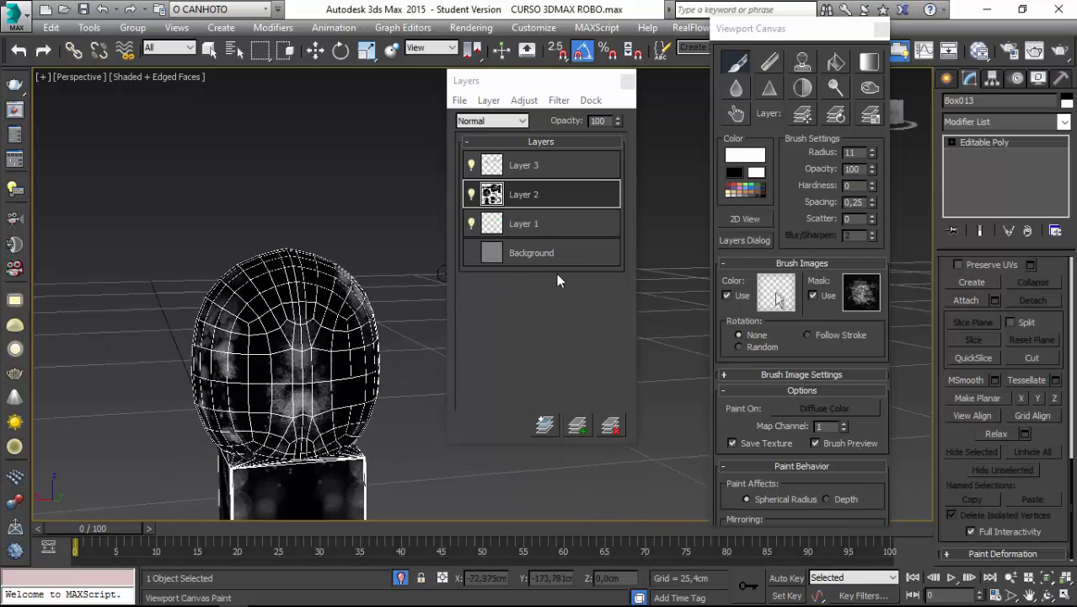
# Move Layer 1 to the top of the layer stack and paint more cloudy white stains around the head and box.
pyautogui.moveTo(524, 171)
pyautogui.mouseDown()
pyautogui.moveTo(524, 203)
pyautogui.moveTo(523, 172)
pyautogui.mouseUp()
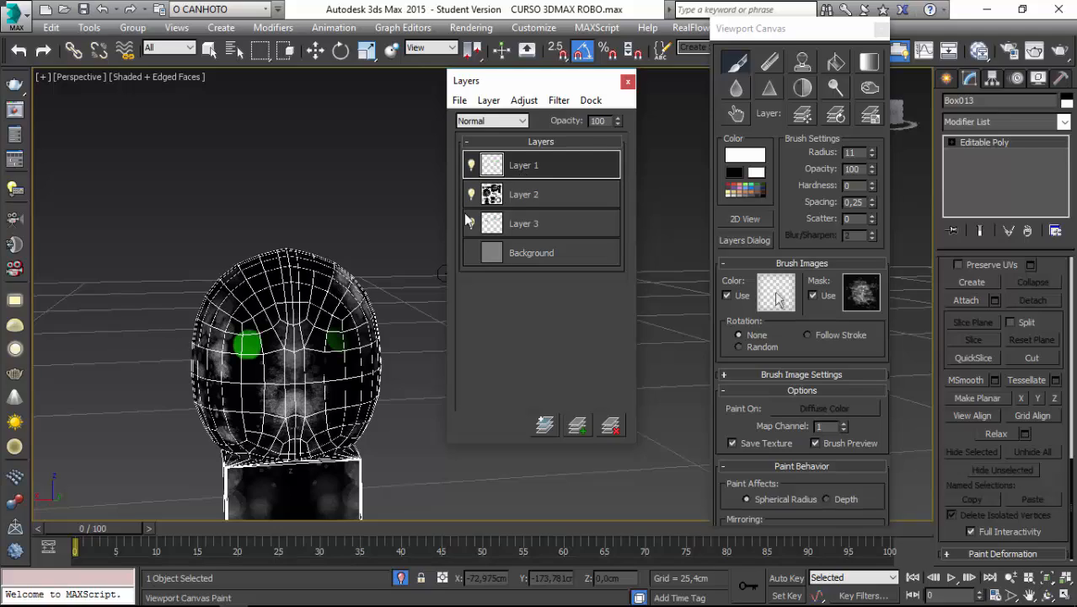
pyautogui.keyDown('alt'); pyautogui.moveTo(341, 246); pyautogui.dragTo(215, 231, button='middle'); pyautogui.keyUp('alt')
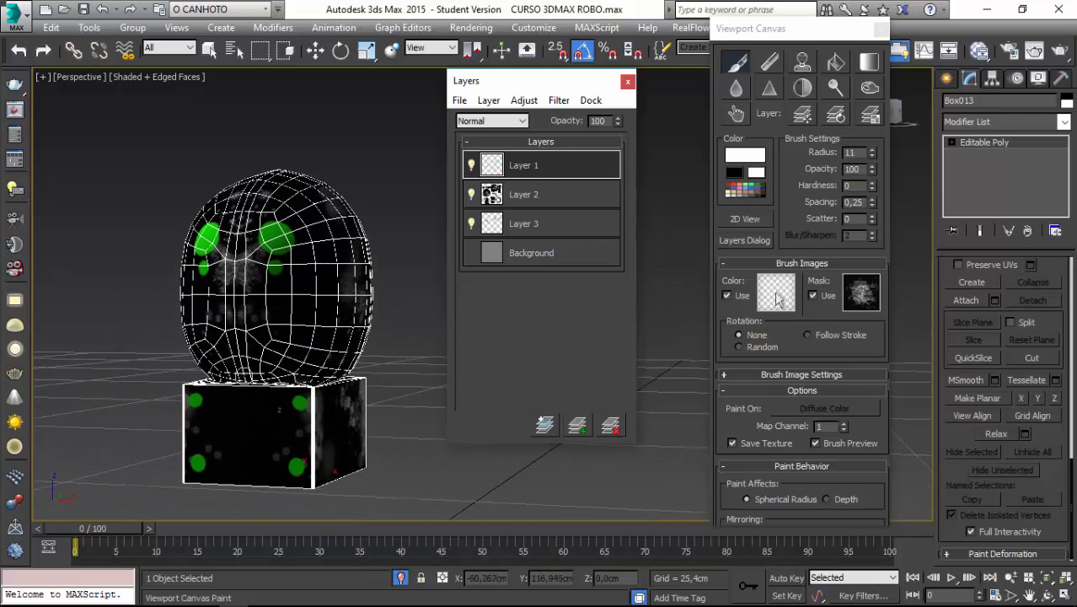
pyautogui.moveTo(248, 388)
pyautogui.mouseDown()
pyautogui.moveTo(255, 488)
pyautogui.moveTo(264, 413)
pyautogui.moveTo(275, 394)
pyautogui.moveTo(262, 471)
pyautogui.moveTo(253, 465)
pyautogui.moveTo(249, 480)
pyautogui.moveTo(279, 392)
pyautogui.moveTo(307, 387)
pyautogui.moveTo(283, 398)
pyautogui.mouseUp()
pyautogui.moveTo(320, 391)
pyautogui.keyDown('alt'); pyautogui.mouseDown(button='middle')
pyautogui.moveTo(296, 385)
pyautogui.moveTo(323, 393)
pyautogui.moveTo(316, 386)
pyautogui.mouseUp(button='middle'); pyautogui.keyUp('alt')
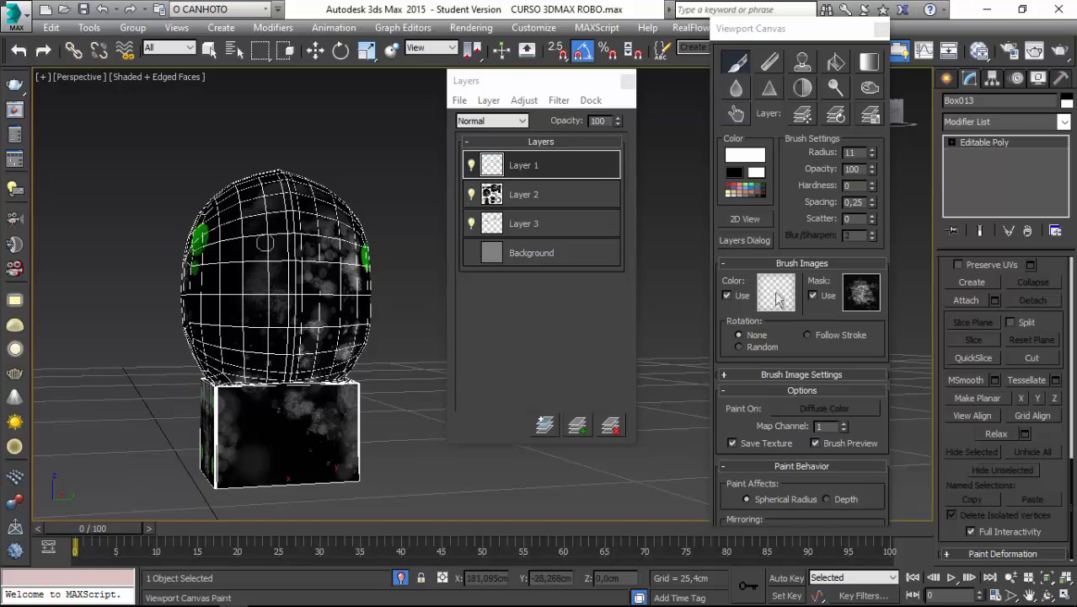
pyautogui.moveTo(256, 324)
pyautogui.keyDown('alt'); pyautogui.mouseDown(button='middle')
pyautogui.moveTo(286, 303)
pyautogui.moveTo(276, 324)
pyautogui.moveTo(291, 295)
pyautogui.mouseUp(button='middle'); pyautogui.keyUp('alt')
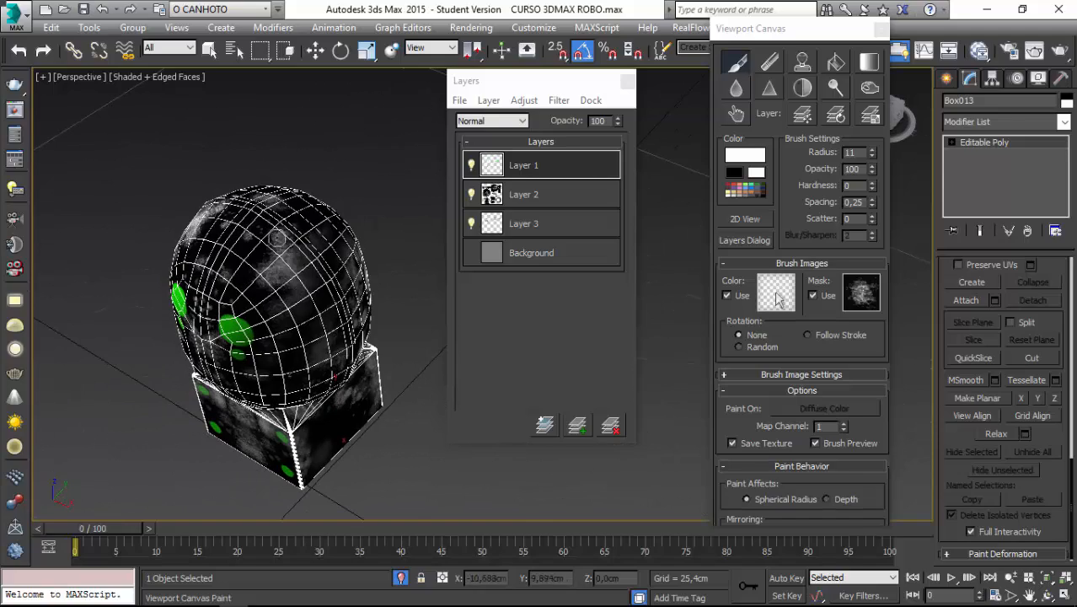
pyautogui.keyDown('alt'); pyautogui.moveTo(356, 284); pyautogui.dragTo(412, 422, button='middle'); pyautogui.keyUp('alt')
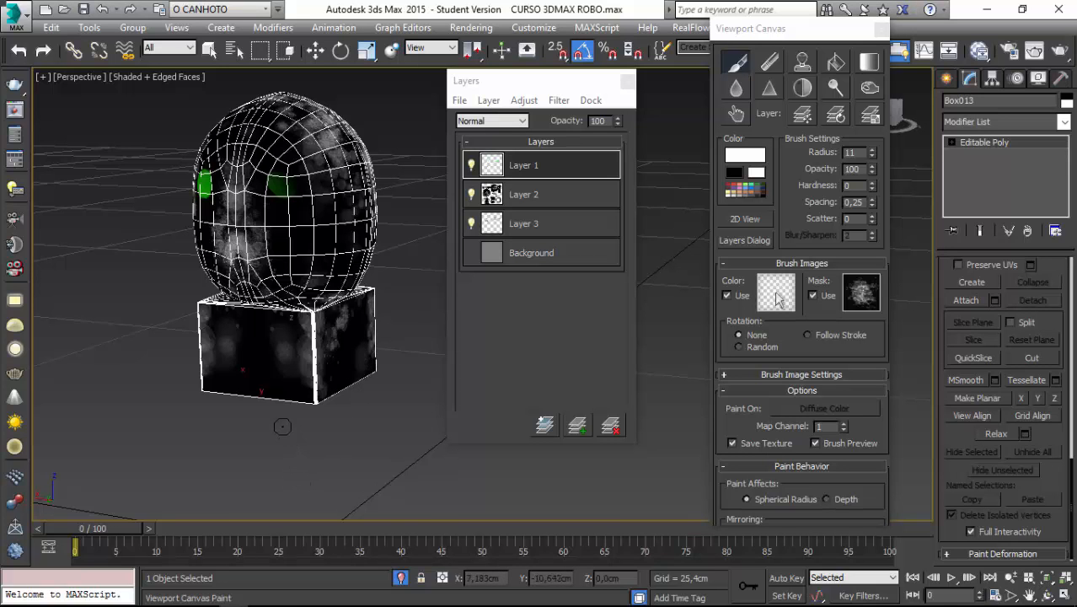
pyautogui.moveTo(282, 427)
pyautogui.keyDown('alt'); pyautogui.mouseDown(button='middle')
pyautogui.moveTo(236, 417)
pyautogui.moveTo(291, 406)
pyautogui.moveTo(373, 344)
pyautogui.moveTo(327, 361)
pyautogui.mouseUp(button='middle'); pyautogui.keyUp('alt')
pyautogui.scroll(3, 290, 406)
# Turn off the brush mask and smudge the white stains on the side of the head with the Smudge tool.
pyautogui.click(814, 295)
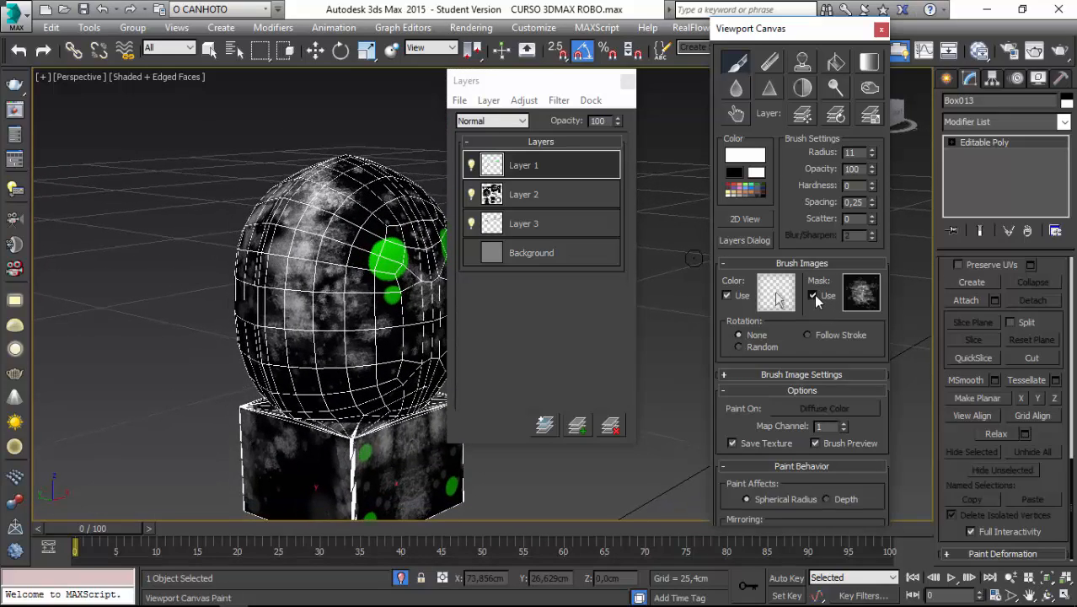
pyautogui.click(813, 295)
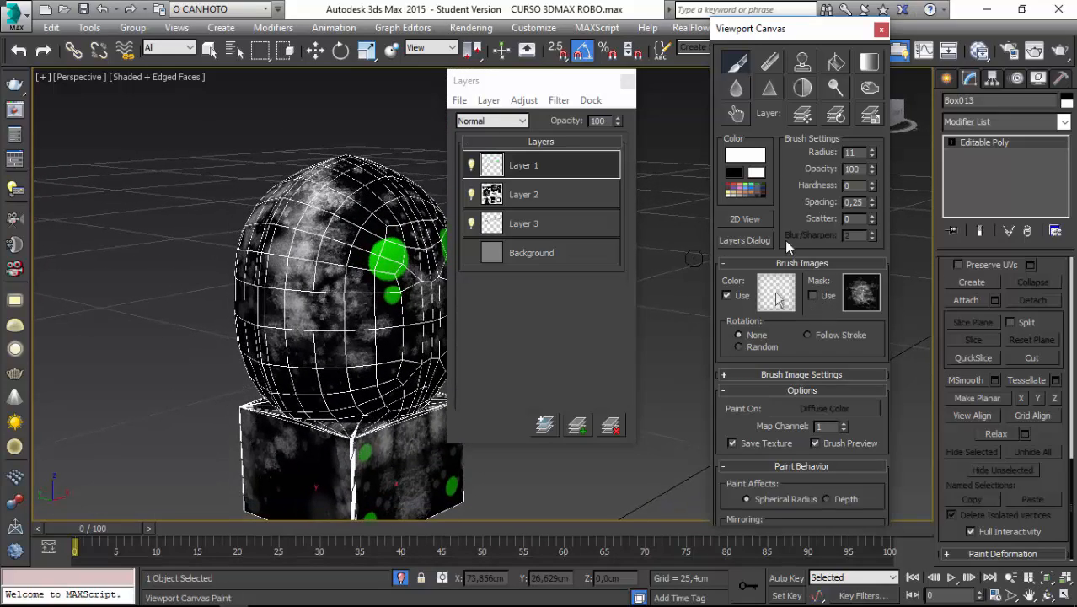
pyautogui.click(736, 117)
pyautogui.keyDown('alt'); pyautogui.moveTo(285, 271); pyautogui.dragTo(315, 276, button='middle'); pyautogui.keyUp('alt')
pyautogui.scroll(2, 314, 275)
pyautogui.moveTo(314, 273)
pyautogui.mouseDown()
pyautogui.moveTo(328, 331)
pyautogui.moveTo(323, 303)
pyautogui.mouseUp()
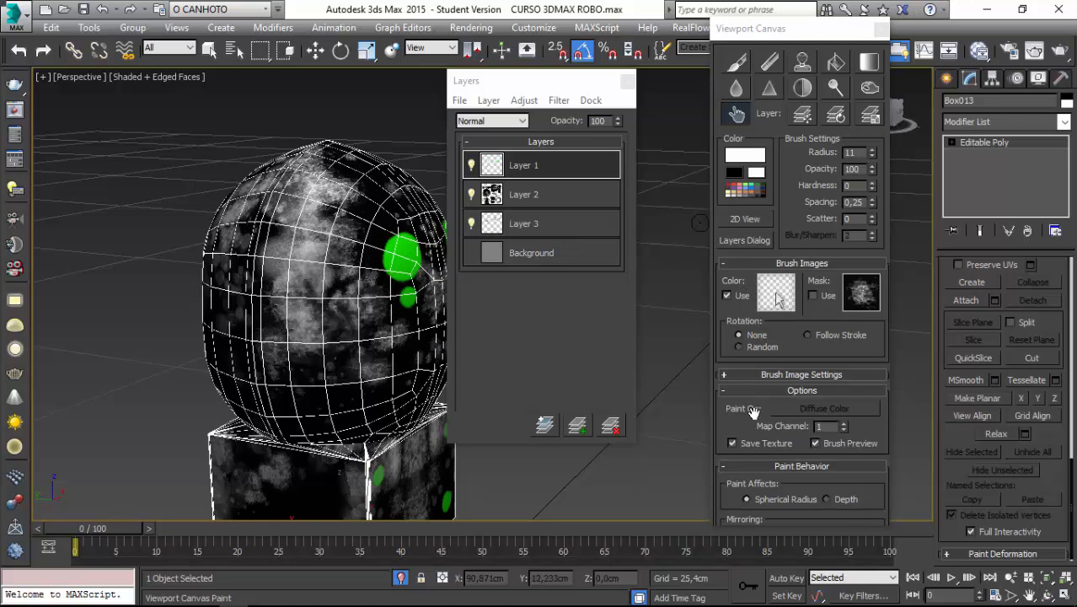
# Disable randomization of the brush's radius, opacity, hardness, spacing and scatter.
pyautogui.moveTo(742, 421); pyautogui.dragTo(738, 210)
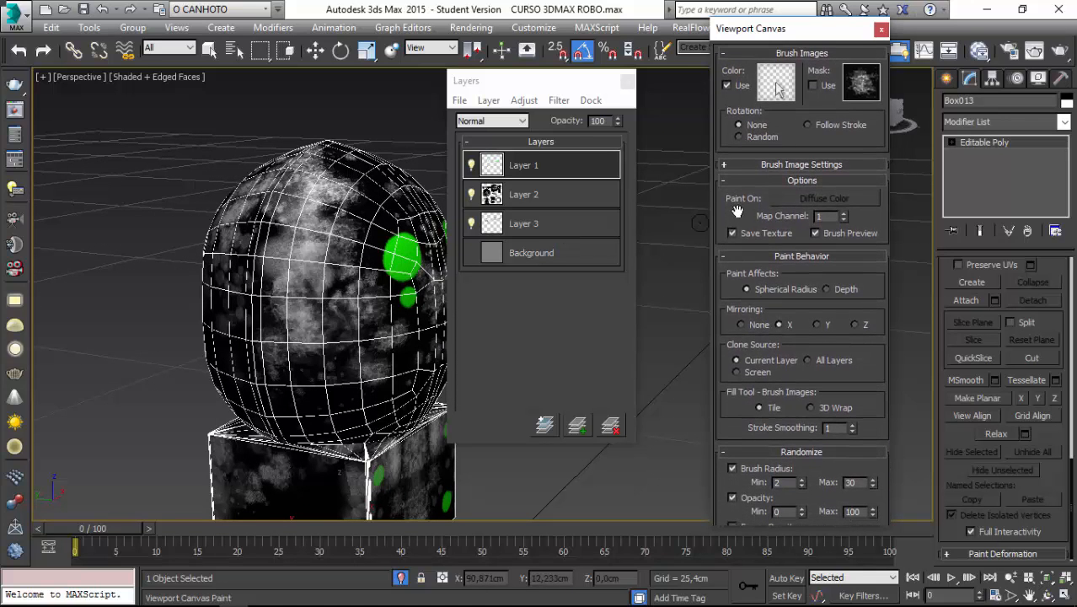
pyautogui.moveTo(731, 421); pyautogui.dragTo(724, 349)
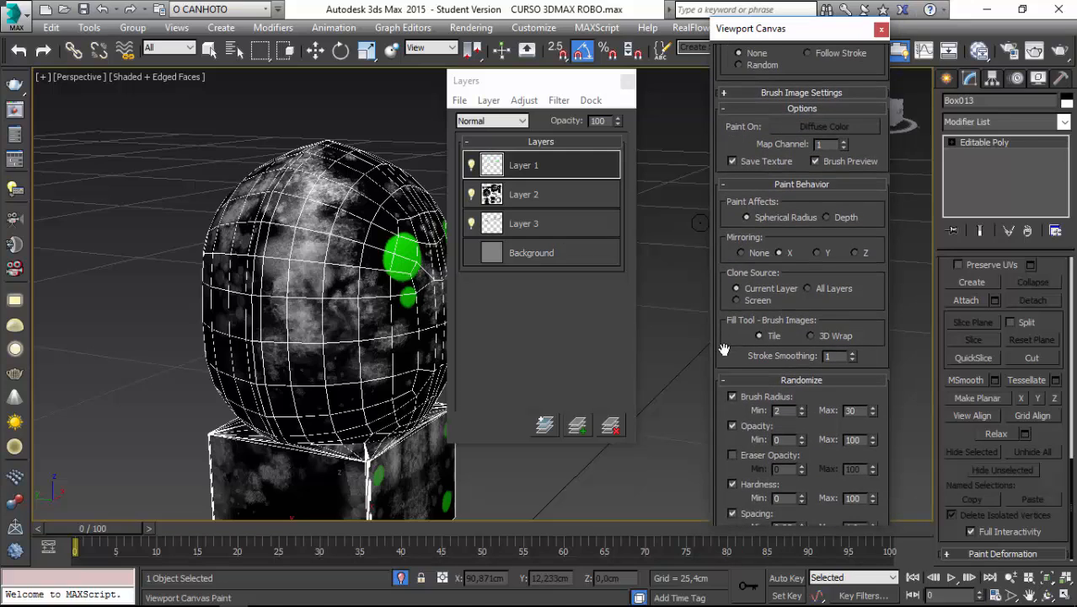
pyautogui.click(732, 425)
pyautogui.scroll(-3, 730, 417)
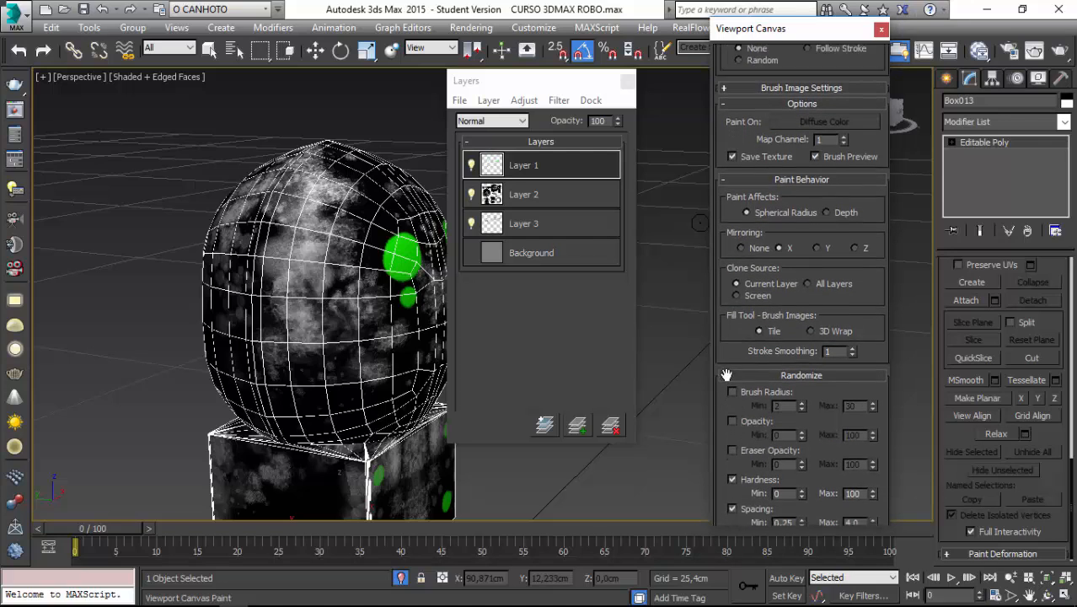
pyautogui.click(731, 395)
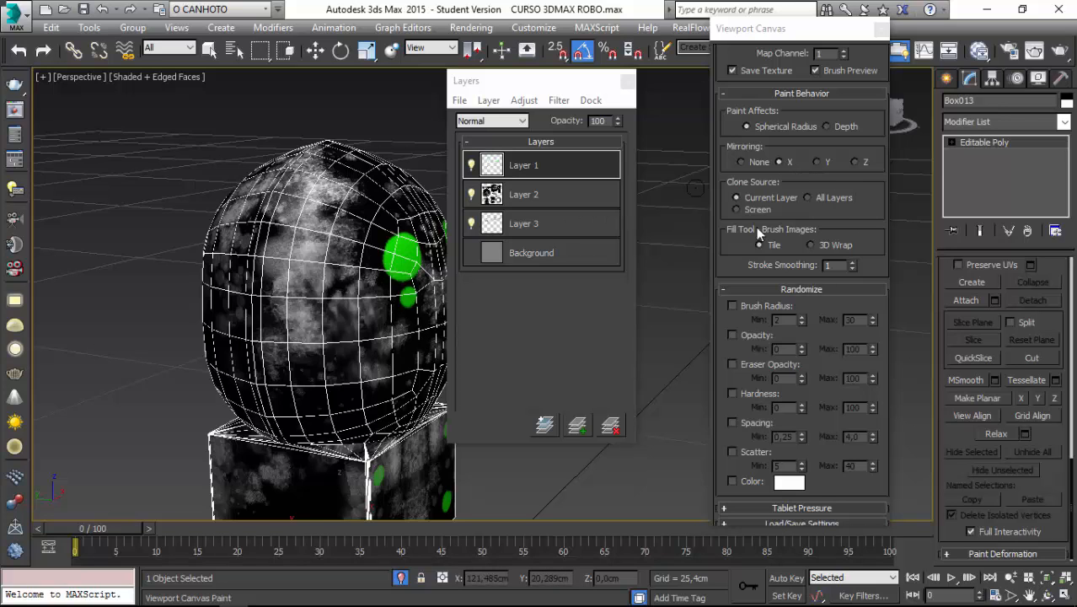
# Set the paint mirroring to None and the brush radius to 35.
pyautogui.moveTo(734, 245); pyautogui.dragTo(765, 429)
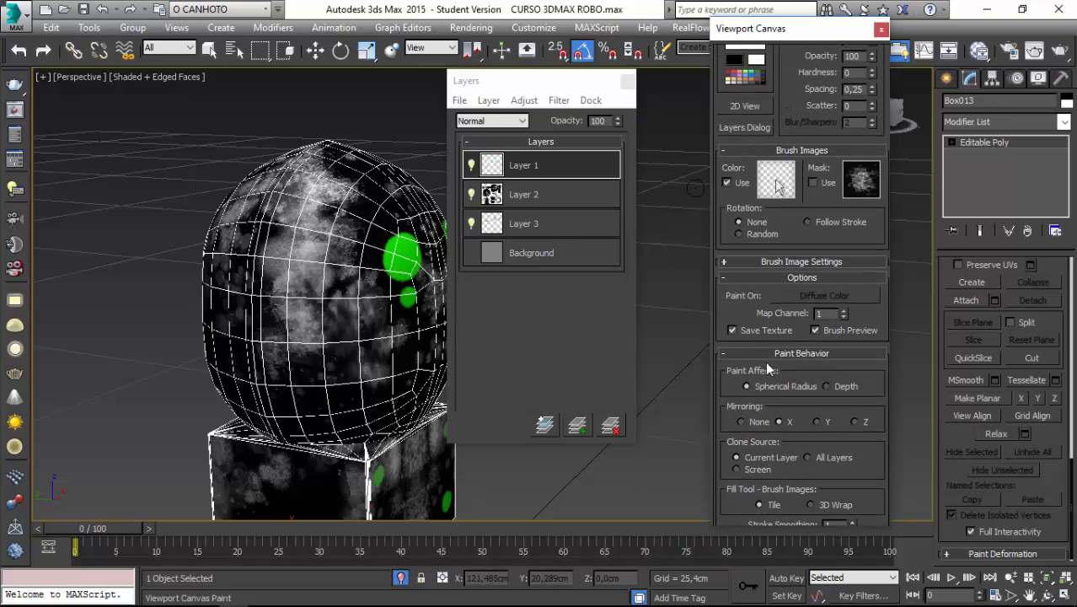
pyautogui.click(742, 421)
pyautogui.moveTo(795, 235); pyautogui.dragTo(786, 391)
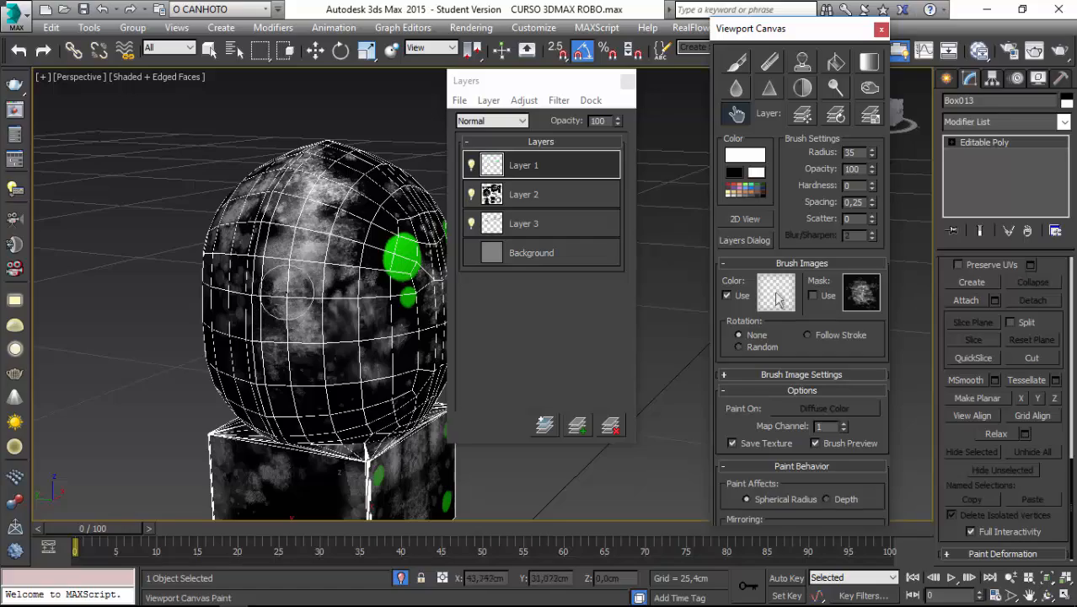
# Smudge the white stains on the side of the head near the green eye spots.
pyautogui.scroll(4, 302, 296)
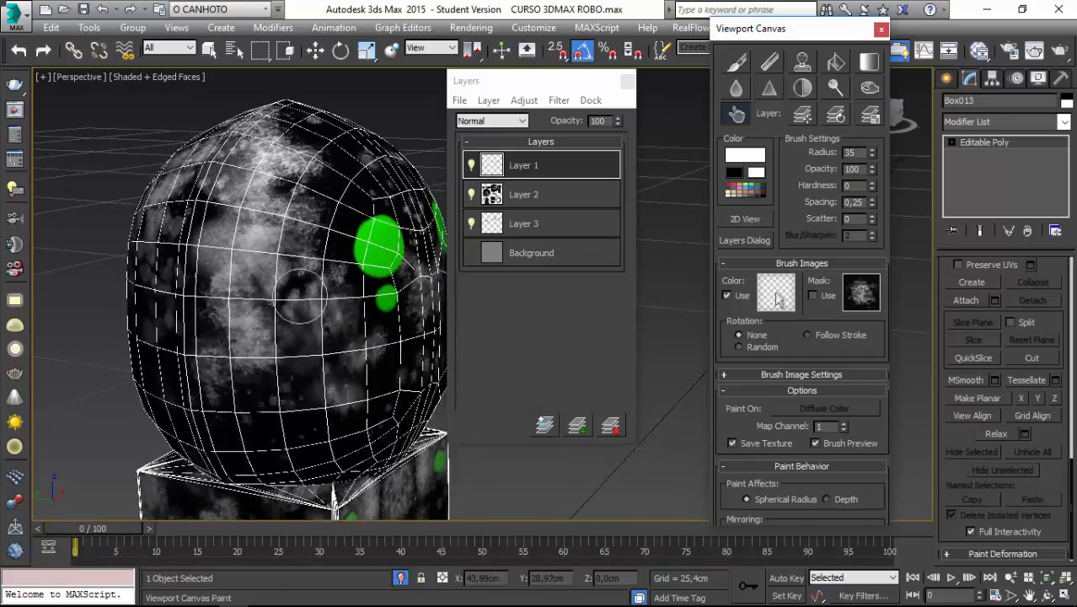
pyautogui.moveTo(245, 296); pyautogui.dragTo(288, 295, button='middle')
pyautogui.scroll(5, 288, 296)
pyautogui.scroll(4, 288, 296)
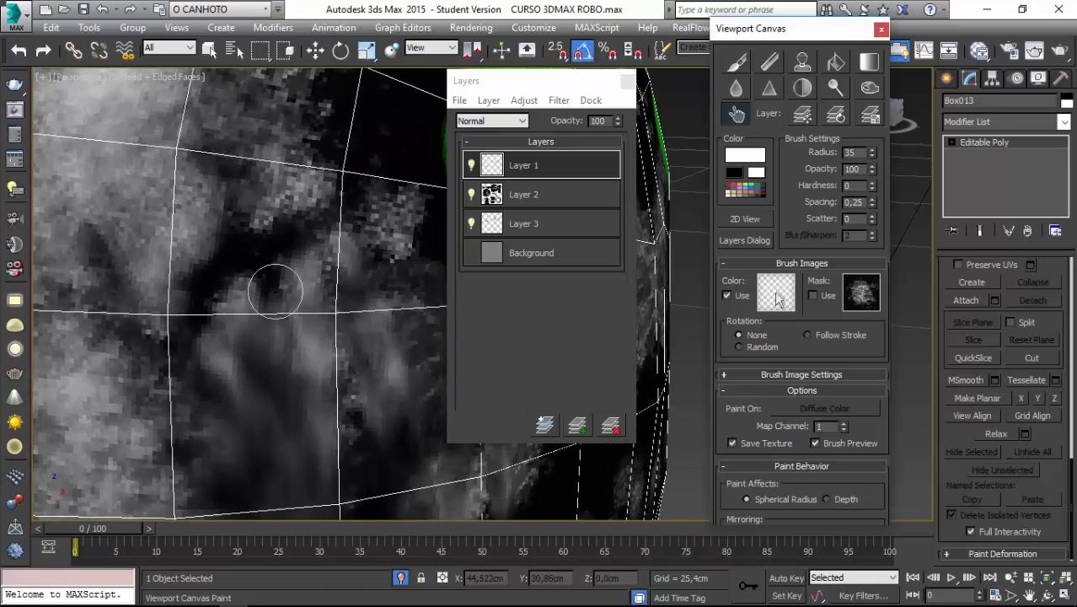
# Examine the smudged stains on the side of the head and the block below it, from afar and close up.
pyautogui.scroll(-10, 275, 291)
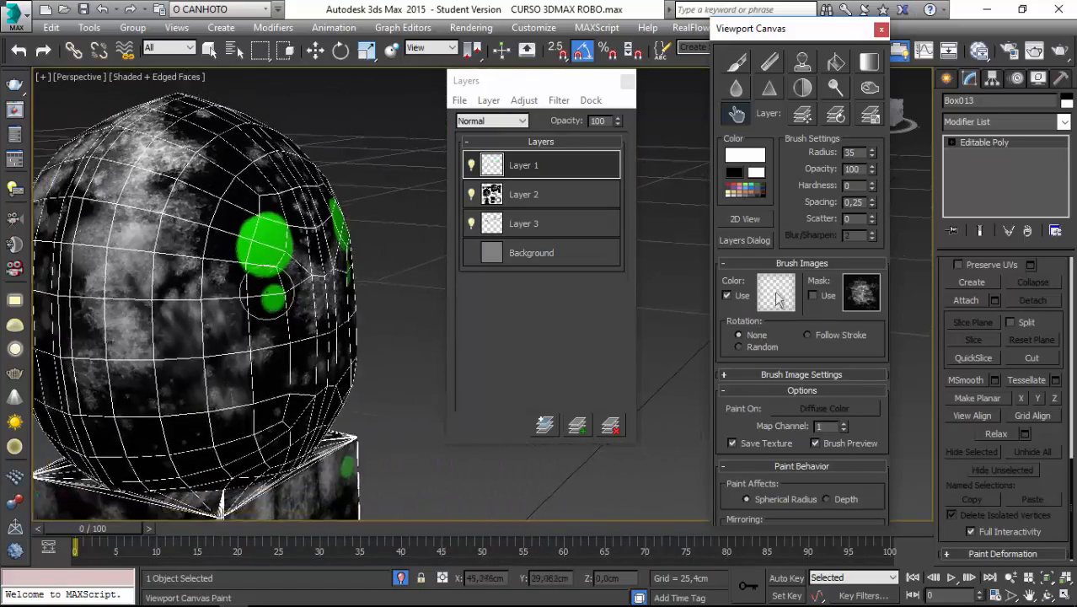
pyautogui.scroll(-8, 264, 291)
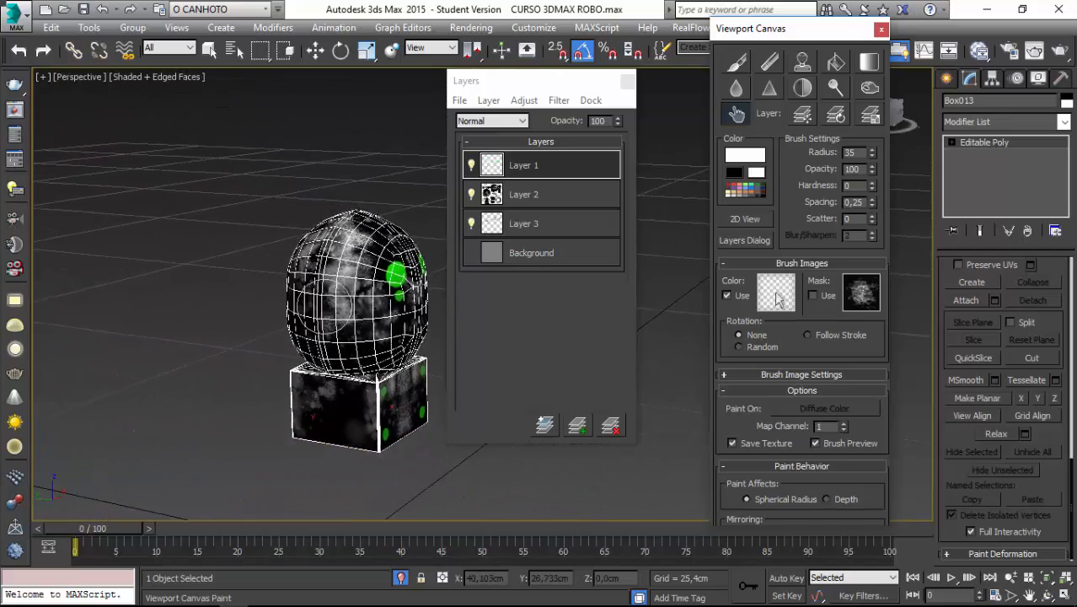
pyautogui.scroll(-6, 264, 291)
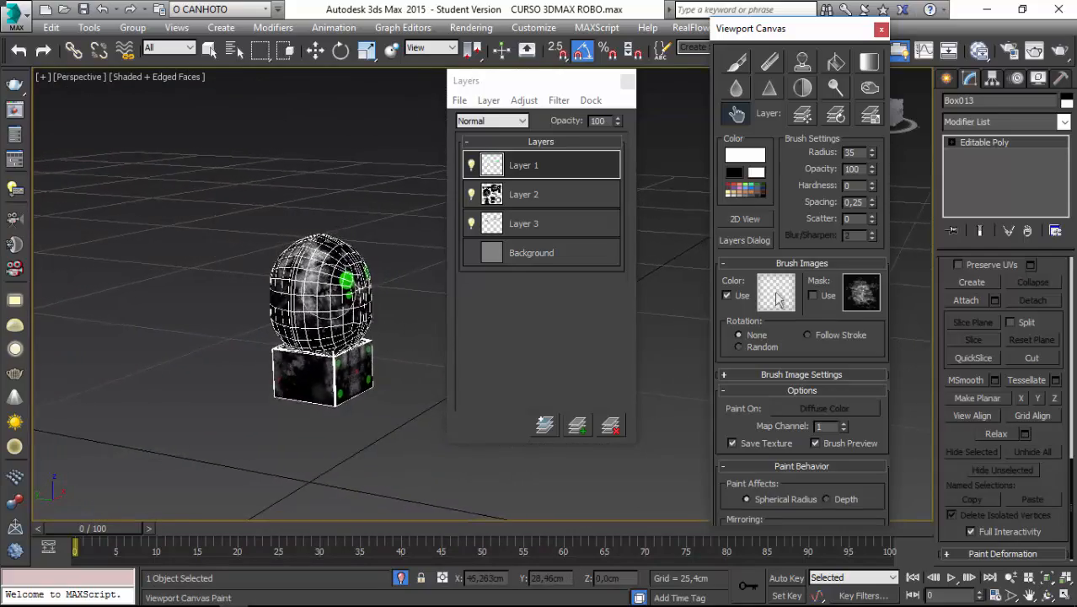
pyautogui.moveTo(327, 291); pyautogui.dragTo(349, 291, button='middle')
pyautogui.scroll(2, 322, 292)
pyautogui.moveTo(257, 292)
pyautogui.mouseDown(button='middle')
pyautogui.moveTo(322, 292)
pyautogui.moveTo(261, 282)
pyautogui.mouseUp(button='middle')
pyautogui.scroll(10, 316, 293)
pyautogui.scroll(-2, 308, 278)
pyautogui.scroll(-1, 263, 282)
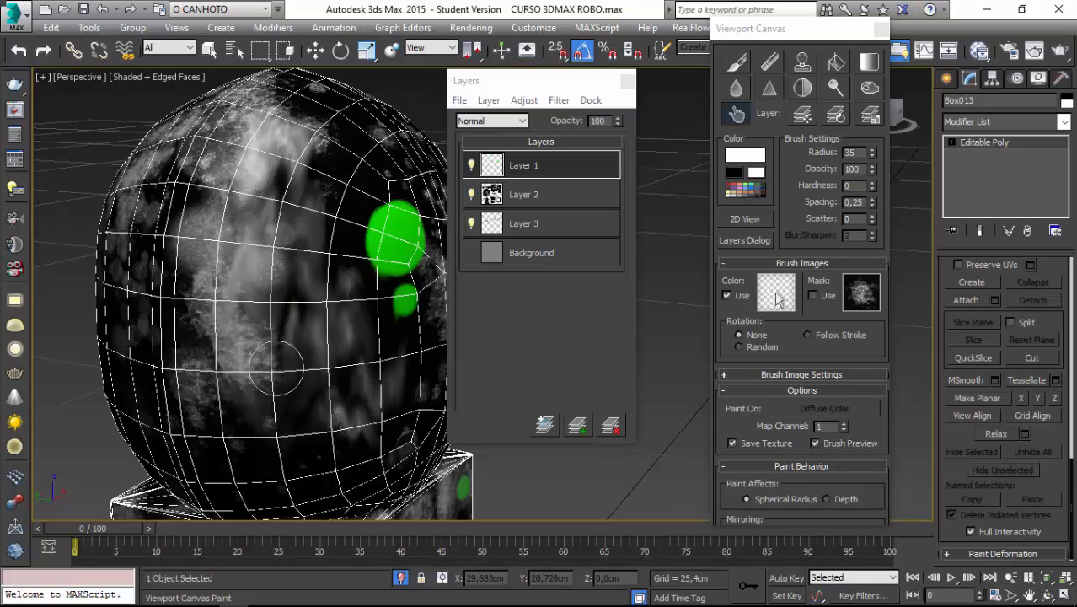
pyautogui.keyDown('alt'); pyautogui.moveTo(268, 381); pyautogui.dragTo(305, 400, button='middle'); pyautogui.keyUp('alt')
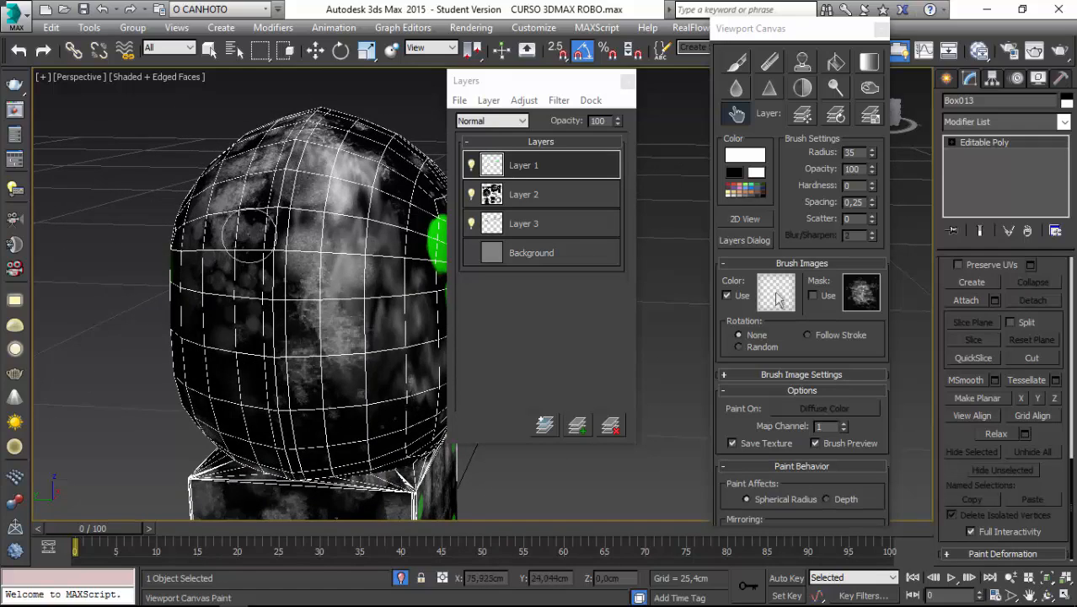
# Try to smudge the stains on the back of the head and the neck block on Layer 1, undoing the stroke over the green spot.
pyautogui.moveTo(249, 236)
pyautogui.keyDown('alt'); pyautogui.mouseDown(button='middle')
pyautogui.moveTo(253, 390)
pyautogui.moveTo(335, 246)
pyautogui.moveTo(288, 354)
pyautogui.moveTo(291, 396)
pyautogui.moveTo(274, 403)
pyautogui.moveTo(287, 379)
pyautogui.mouseUp(button='middle'); pyautogui.keyUp('alt')
pyautogui.keyDown('alt'); pyautogui.moveTo(265, 432); pyautogui.dragTo(283, 174, button='middle'); pyautogui.keyUp('alt')
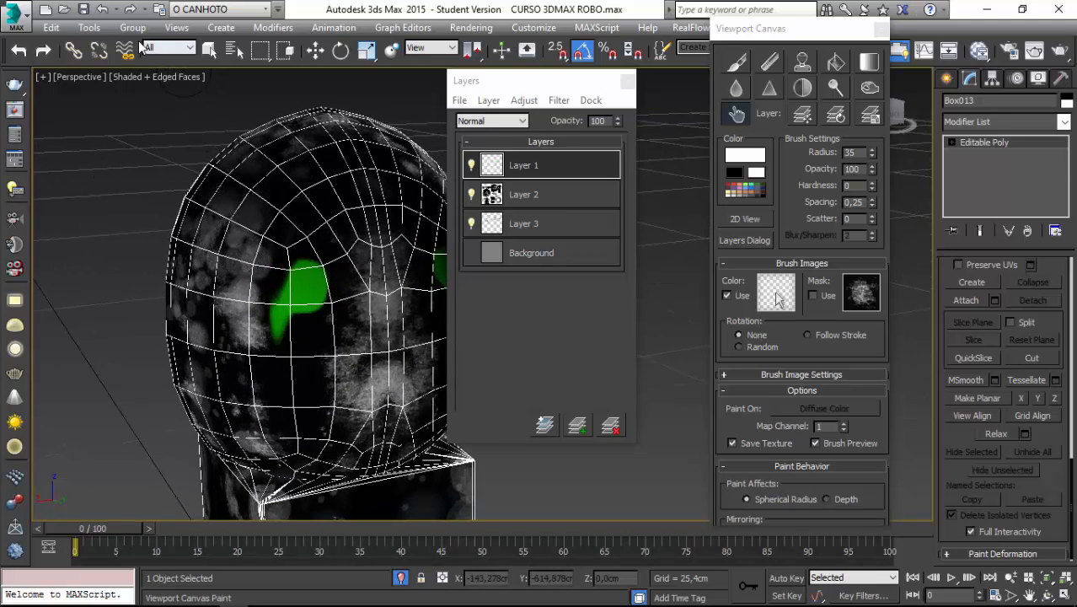
pyautogui.click(102, 12)
pyautogui.keyDown('alt'); pyautogui.moveTo(180, 195); pyautogui.dragTo(248, 297, button='middle'); pyautogui.keyUp('alt')
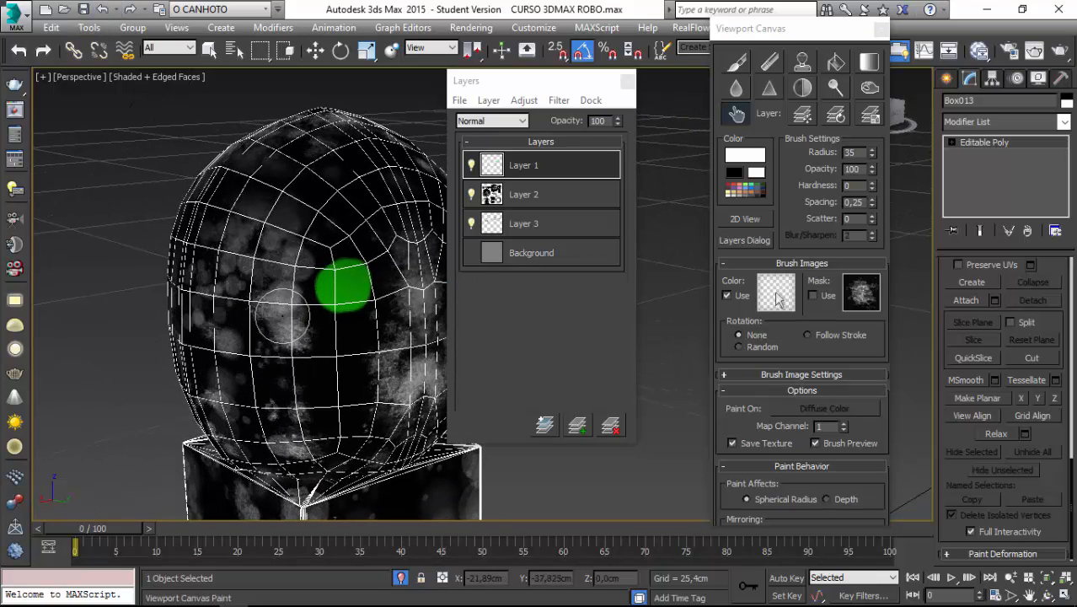
pyautogui.moveTo(263, 215)
pyautogui.keyDown('alt'); pyautogui.mouseDown(button='middle')
pyautogui.moveTo(264, 284)
pyautogui.moveTo(301, 368)
pyautogui.mouseUp(button='middle'); pyautogui.keyUp('alt')
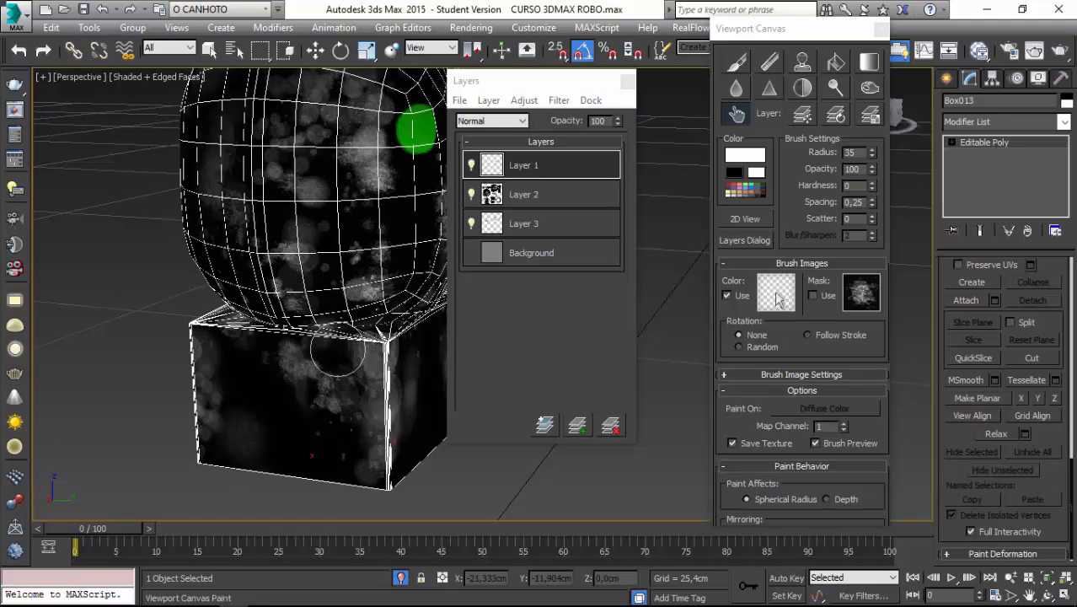
pyautogui.moveTo(320, 448)
pyautogui.keyDown('alt'); pyautogui.mouseDown(button='middle')
pyautogui.moveTo(300, 401)
pyautogui.moveTo(248, 360)
pyautogui.moveTo(250, 418)
pyautogui.mouseUp(button='middle'); pyautogui.keyUp('alt')
pyautogui.moveTo(238, 482)
pyautogui.keyDown('alt'); pyautogui.mouseDown(button='middle')
pyautogui.moveTo(229, 389)
pyautogui.moveTo(278, 370)
pyautogui.mouseUp(button='middle'); pyautogui.keyUp('alt')
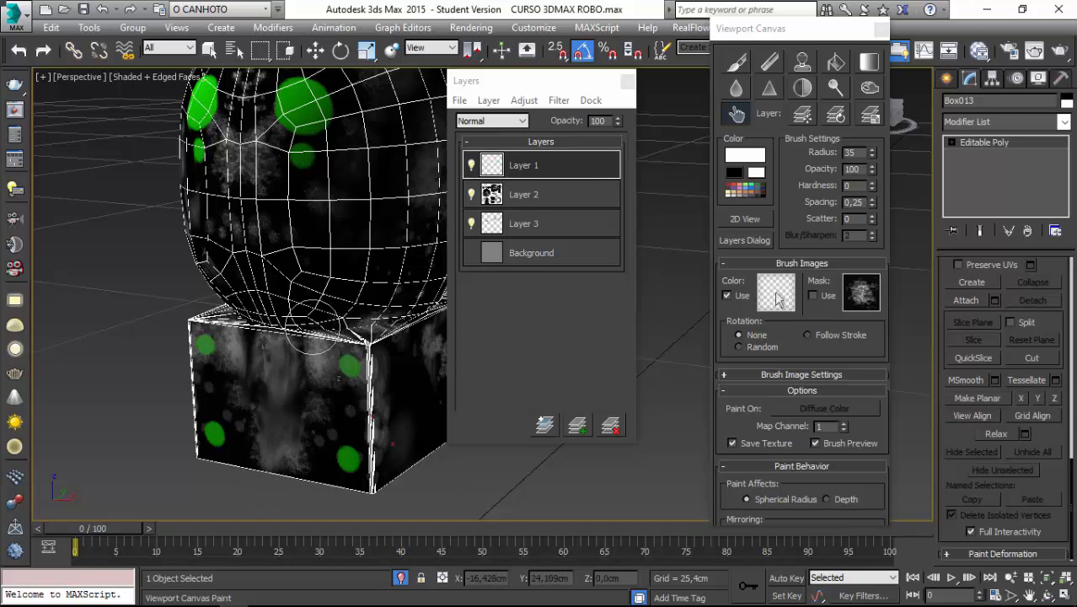
# Select Layer 2 and smudge the white stains on the front of the head between and below the green spots.
pyautogui.click(534, 198)
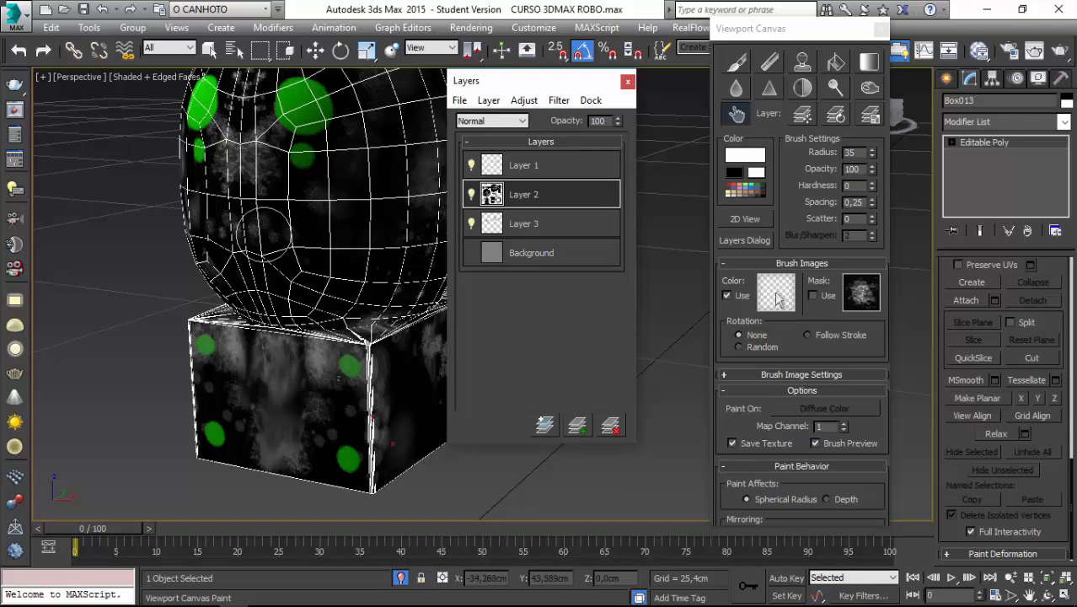
pyautogui.keyDown('alt'); pyautogui.moveTo(252, 252); pyautogui.dragTo(278, 261, button='middle'); pyautogui.keyUp('alt')
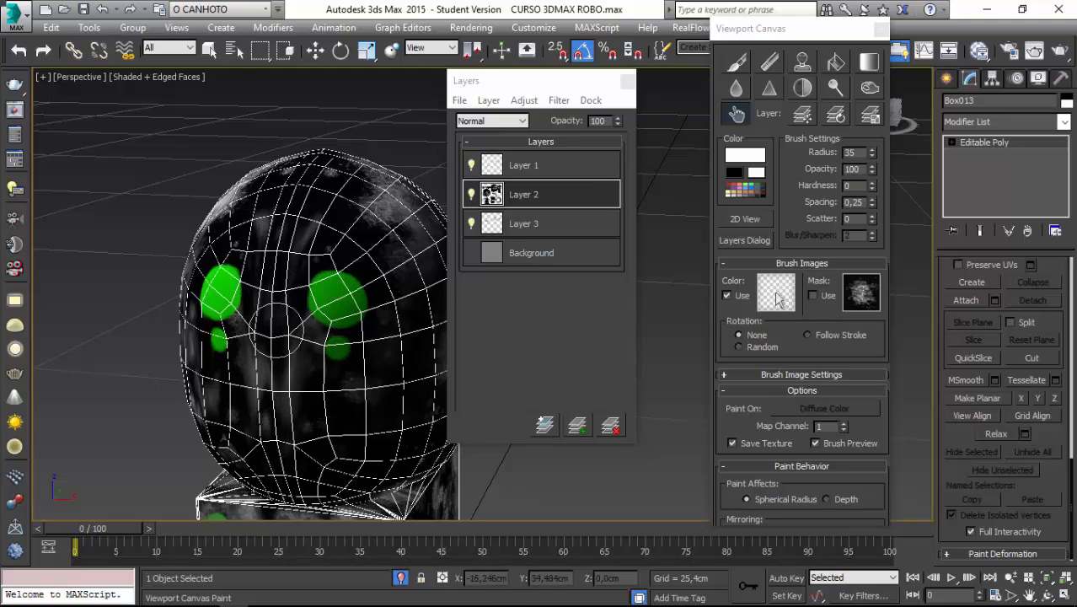
pyautogui.keyDown('alt'); pyautogui.moveTo(276, 327); pyautogui.dragTo(287, 240, button='middle'); pyautogui.keyUp('alt')
pyautogui.keyDown('alt'); pyautogui.moveTo(285, 379); pyautogui.dragTo(266, 217, button='middle'); pyautogui.keyUp('alt')
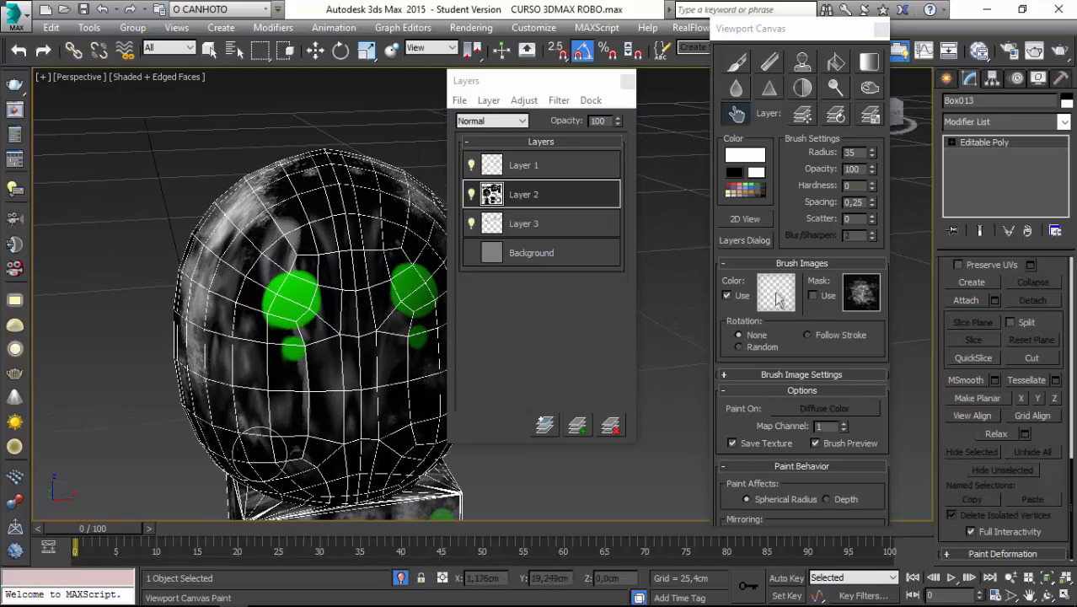
pyautogui.keyDown('alt'); pyautogui.moveTo(257, 426); pyautogui.dragTo(235, 433, button='middle'); pyautogui.keyUp('alt')
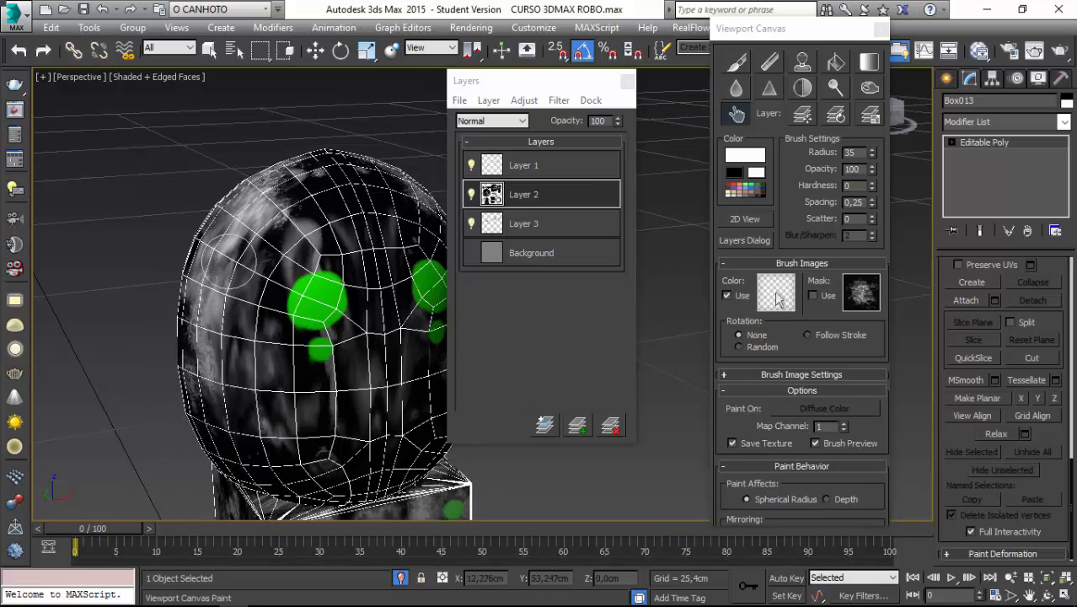
# Smudge the white stains on Layer 2 along the side of the head and around towards its back.
pyautogui.moveTo(187, 277)
pyautogui.keyDown('alt'); pyautogui.mouseDown(button='middle')
pyautogui.moveTo(192, 392)
pyautogui.moveTo(331, 257)
pyautogui.mouseUp(button='middle'); pyautogui.keyUp('alt')
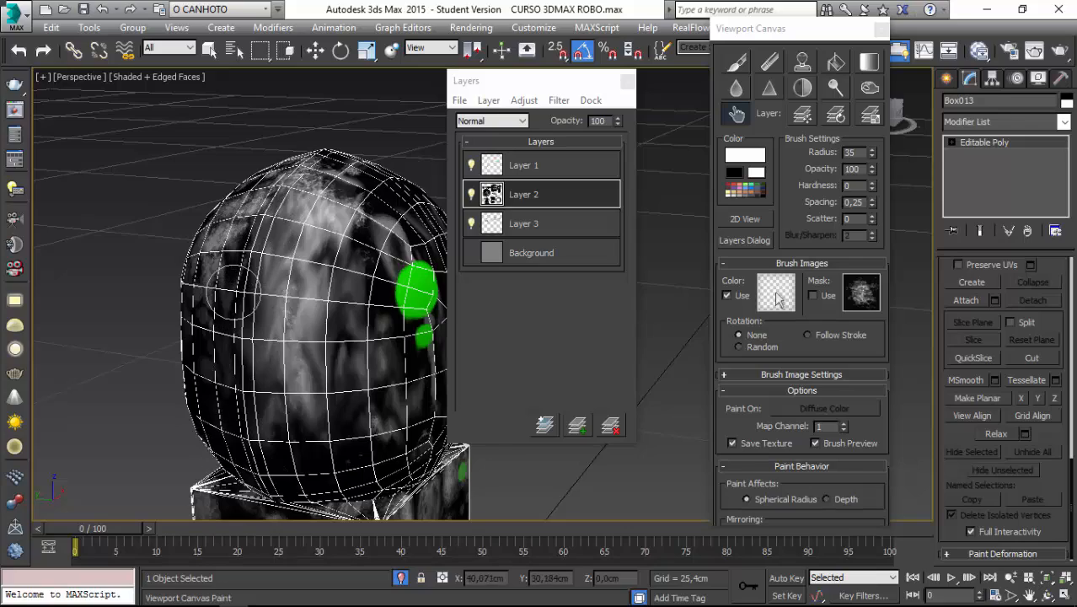
pyautogui.keyDown('alt'); pyautogui.moveTo(234, 292); pyautogui.dragTo(318, 150, button='middle'); pyautogui.keyUp('alt')
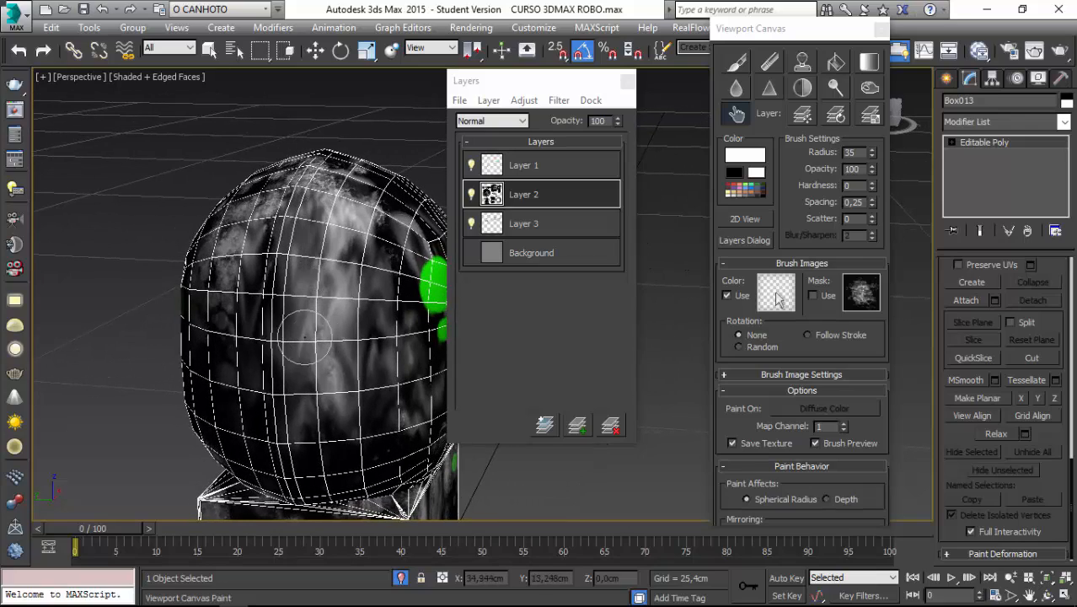
pyautogui.keyDown('alt'); pyautogui.moveTo(234, 411); pyautogui.dragTo(272, 209, button='middle'); pyautogui.keyUp('alt')
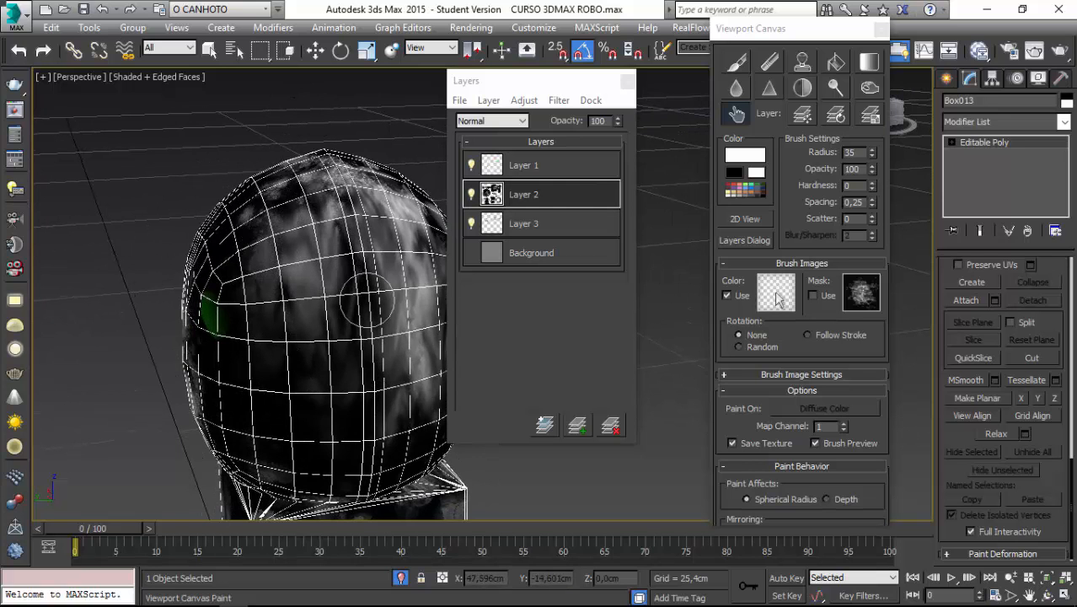
pyautogui.keyDown('alt'); pyautogui.moveTo(392, 245); pyautogui.dragTo(301, 185, button='middle'); pyautogui.keyUp('alt')
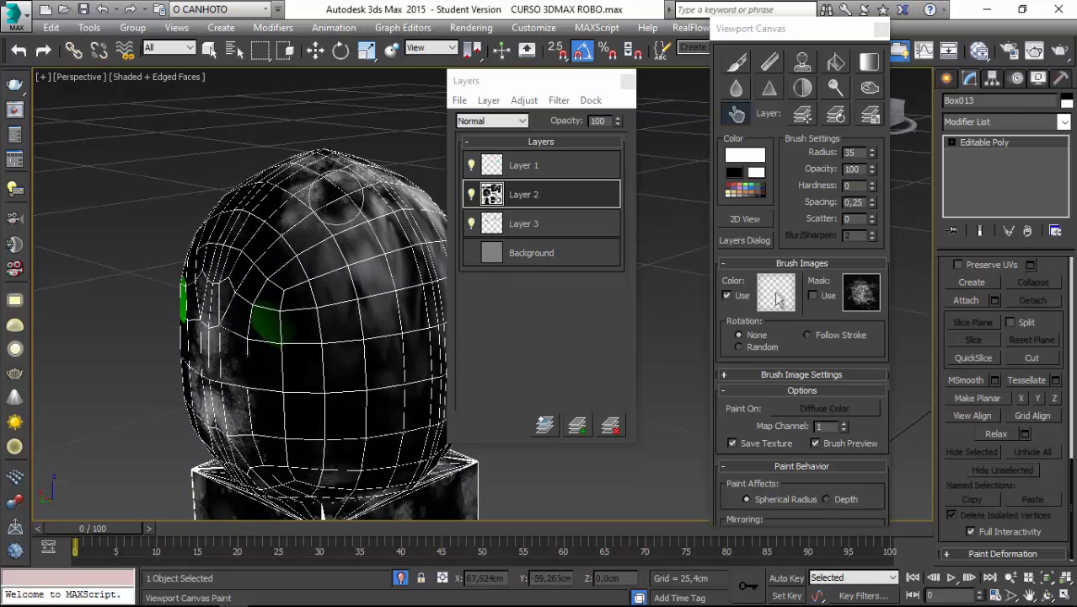
pyautogui.moveTo(320, 287)
pyautogui.keyDown('alt'); pyautogui.mouseDown(button='middle')
pyautogui.moveTo(270, 278)
pyautogui.moveTo(252, 251)
pyautogui.moveTo(329, 279)
pyautogui.moveTo(310, 216)
pyautogui.mouseUp(button='middle'); pyautogui.keyUp('alt')
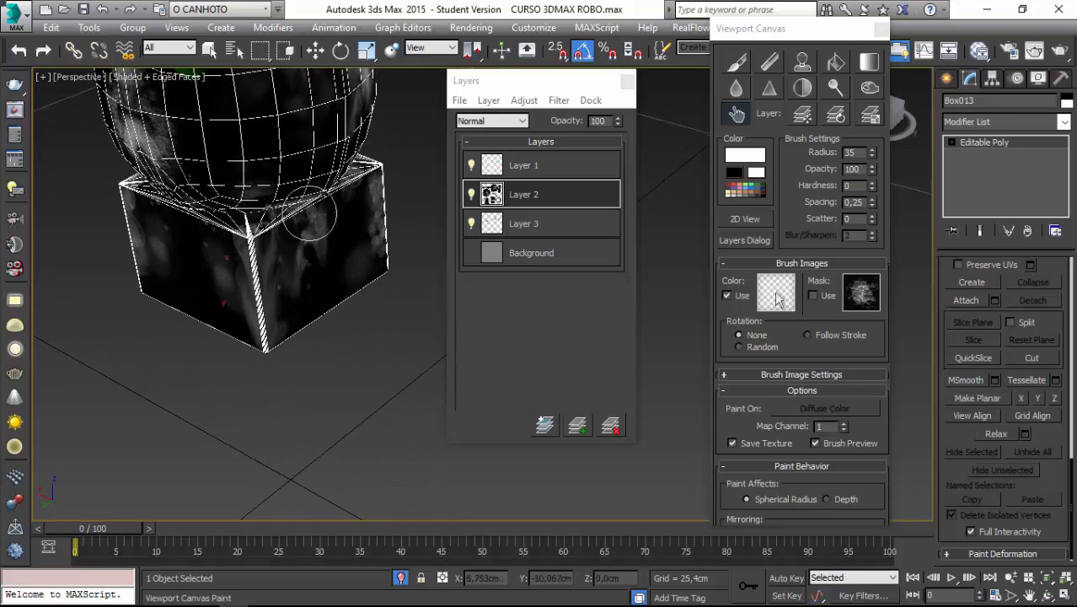
# Smudge the white stains on the side, front and rear faces of the neck block.
pyautogui.moveTo(321, 195); pyautogui.dragTo(324, 221)
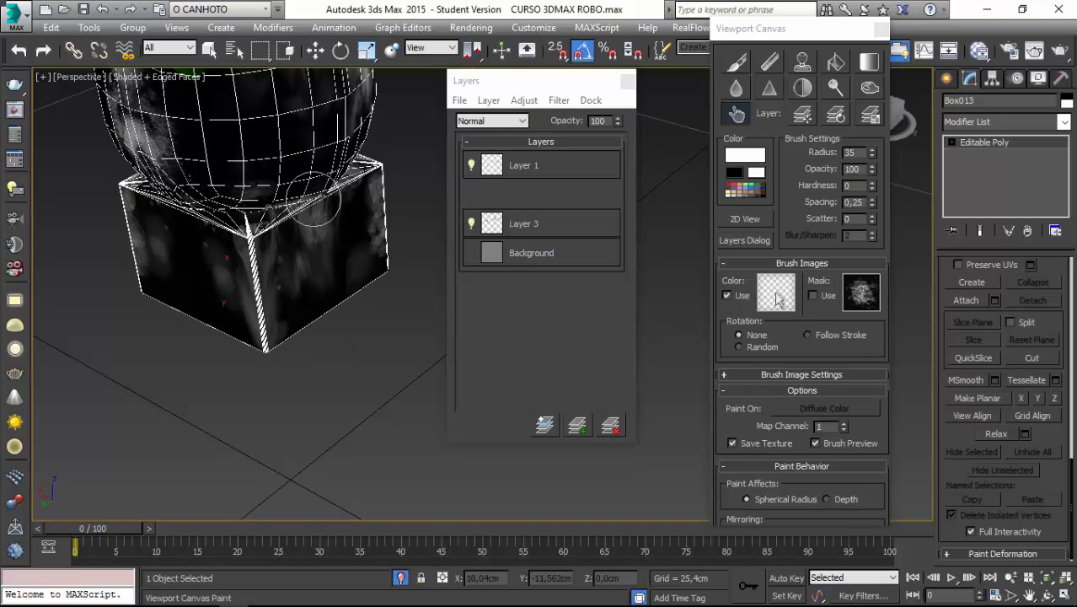
pyautogui.keyDown('alt'); pyautogui.moveTo(402, 324); pyautogui.dragTo(240, 264, button='middle'); pyautogui.keyUp('alt')
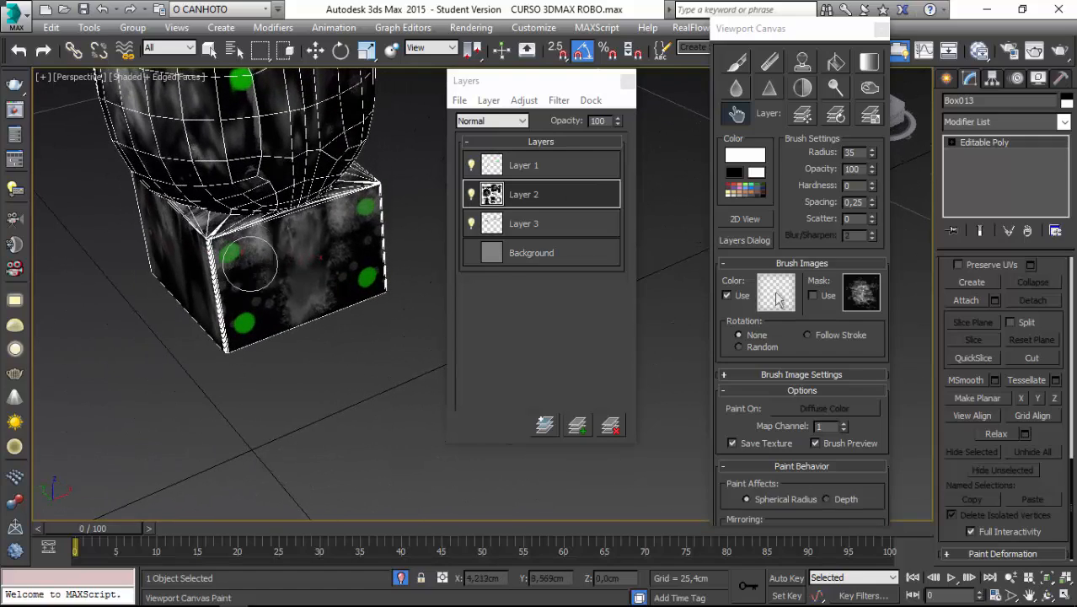
pyautogui.moveTo(249, 263); pyautogui.dragTo(278, 224)
pyautogui.moveTo(264, 247)
pyautogui.keyDown('alt'); pyautogui.mouseDown(button='middle')
pyautogui.moveTo(284, 248)
pyautogui.moveTo(336, 438)
pyautogui.mouseUp(button='middle'); pyautogui.keyUp('alt')
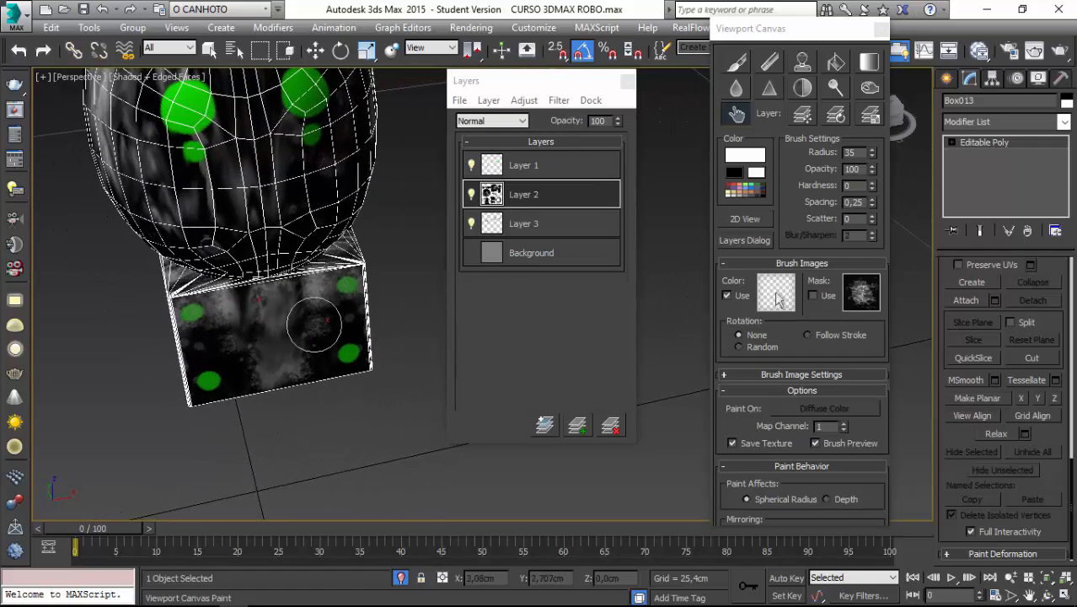
pyautogui.moveTo(314, 323)
pyautogui.keyDown('alt'); pyautogui.mouseDown(button='middle')
pyautogui.moveTo(329, 404)
pyautogui.moveTo(312, 396)
pyautogui.moveTo(277, 427)
pyautogui.mouseUp(button='middle'); pyautogui.keyUp('alt')
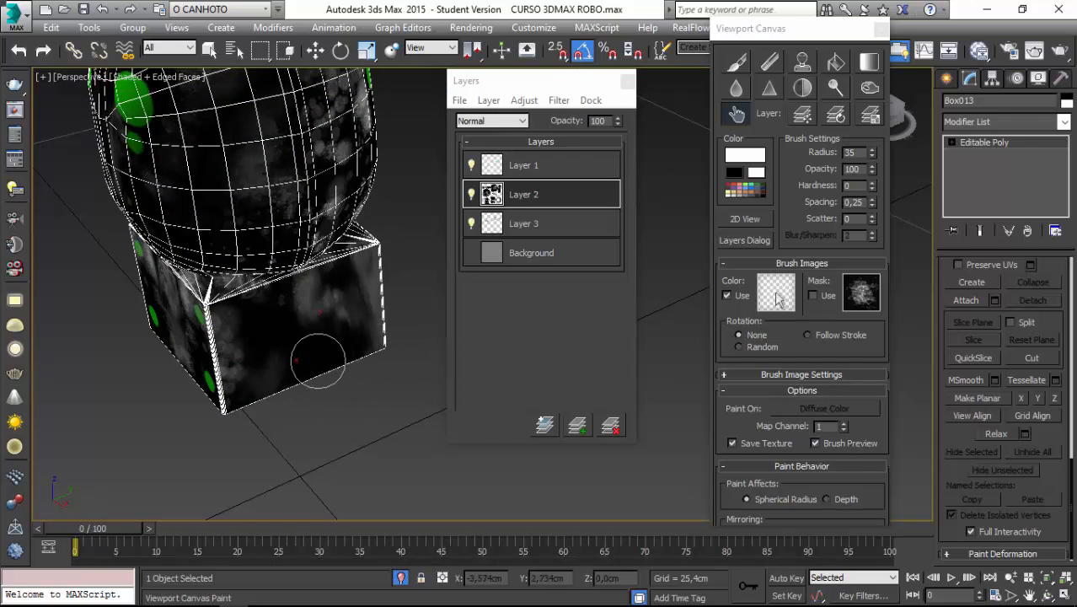
pyautogui.moveTo(246, 381)
pyautogui.keyDown('alt'); pyautogui.mouseDown(button='middle')
pyautogui.moveTo(212, 416)
pyautogui.moveTo(253, 286)
pyautogui.moveTo(287, 420)
pyautogui.mouseUp(button='middle'); pyautogui.keyUp('alt')
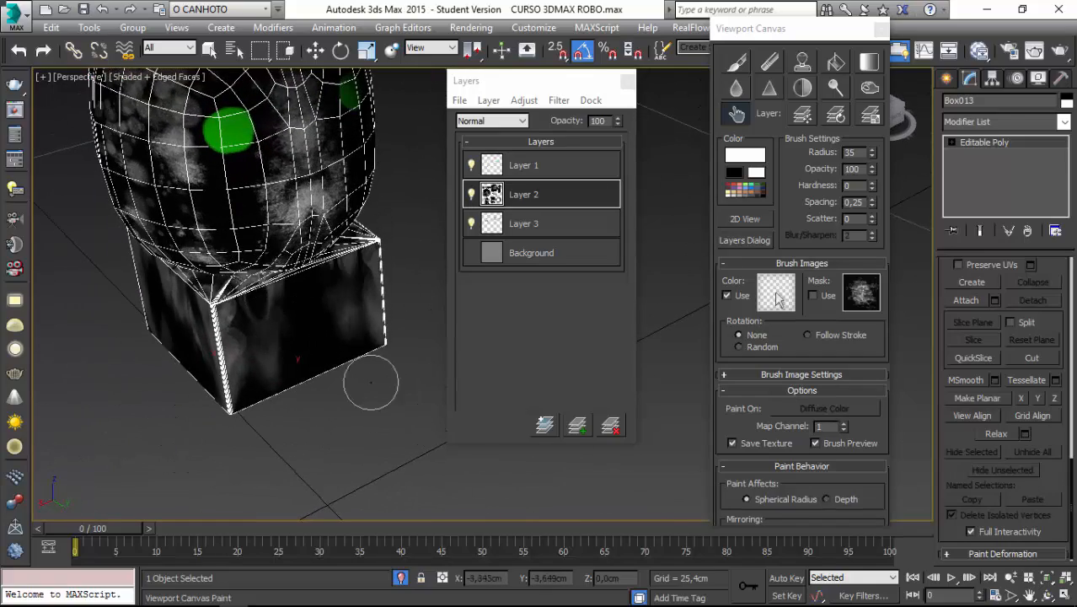
pyautogui.moveTo(388, 362)
pyautogui.keyDown('alt'); pyautogui.mouseDown(button='middle')
pyautogui.moveTo(337, 253)
pyautogui.moveTo(261, 156)
pyautogui.mouseUp(button='middle'); pyautogui.keyUp('alt')
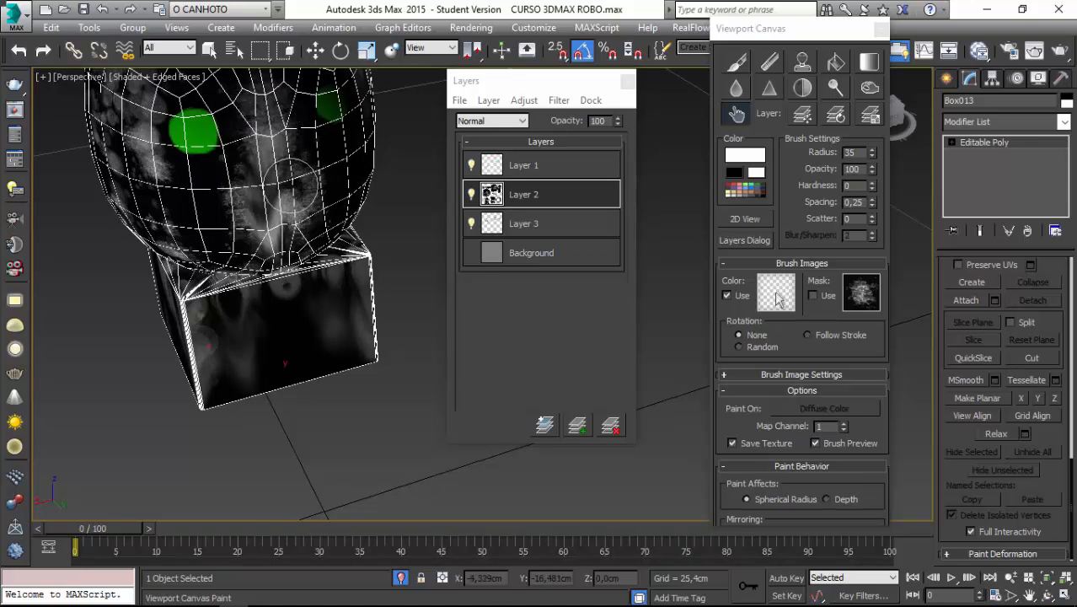
# Smudge the white stains on the back of the head around the rear green spots.
pyautogui.keyDown('alt'); pyautogui.moveTo(299, 377); pyautogui.dragTo(290, 471, button='middle'); pyautogui.keyUp('alt')
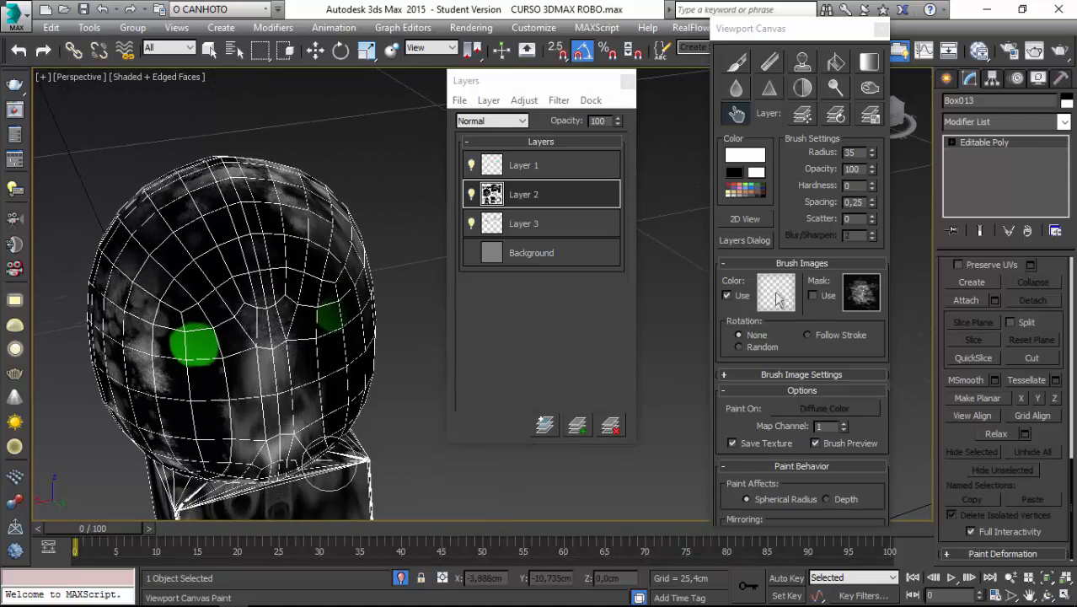
pyautogui.keyDown('alt'); pyautogui.moveTo(147, 396); pyautogui.dragTo(186, 289, button='middle'); pyautogui.keyUp('alt')
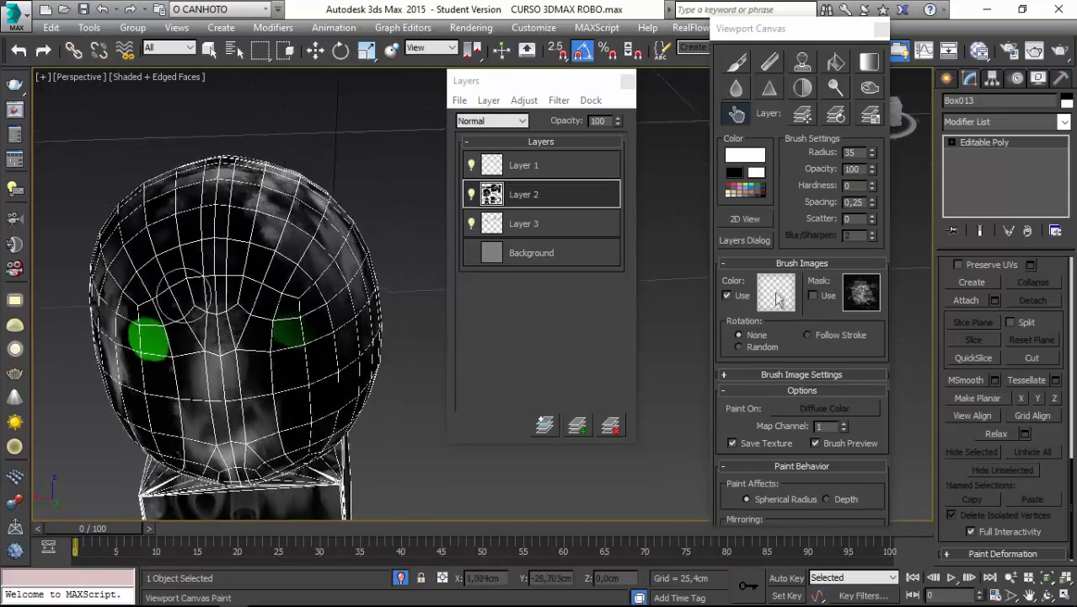
pyautogui.moveTo(337, 270)
pyautogui.keyDown('alt'); pyautogui.mouseDown(button='middle')
pyautogui.moveTo(291, 253)
pyautogui.moveTo(226, 202)
pyautogui.mouseUp(button='middle'); pyautogui.keyUp('alt')
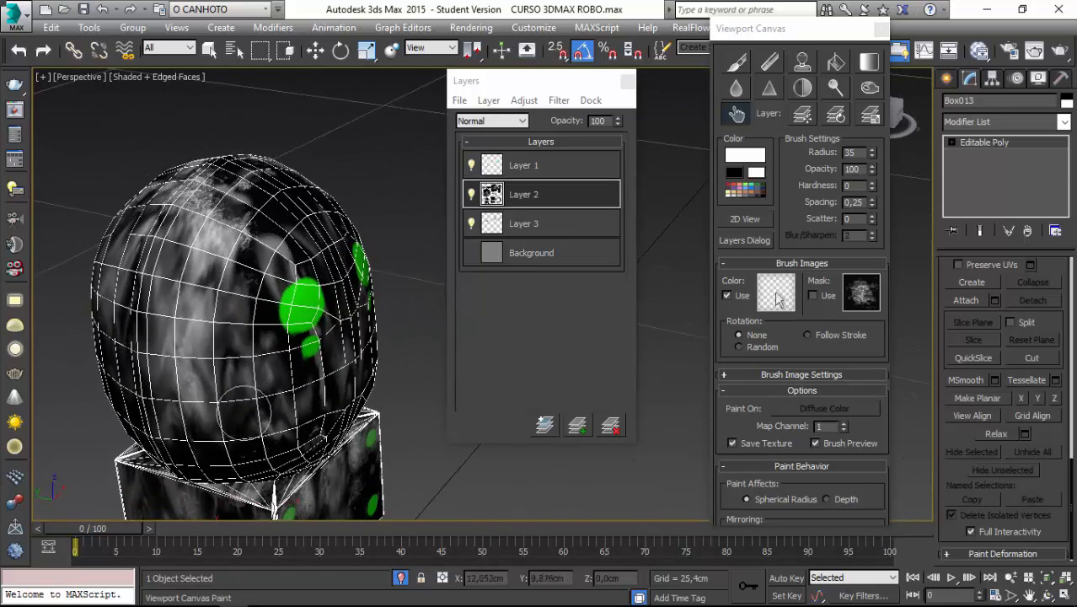
# Smudge the remaining rough stains around the neck block into soft vertical streaks.
pyautogui.scroll(-4, 256, 439)
pyautogui.keyDown('alt'); pyautogui.moveTo(249, 357); pyautogui.dragTo(225, 347, button='middle'); pyautogui.keyUp('alt')
pyautogui.moveTo(329, 421); pyautogui.dragTo(308, 339, button='middle')
pyautogui.scroll(3, 291, 345)
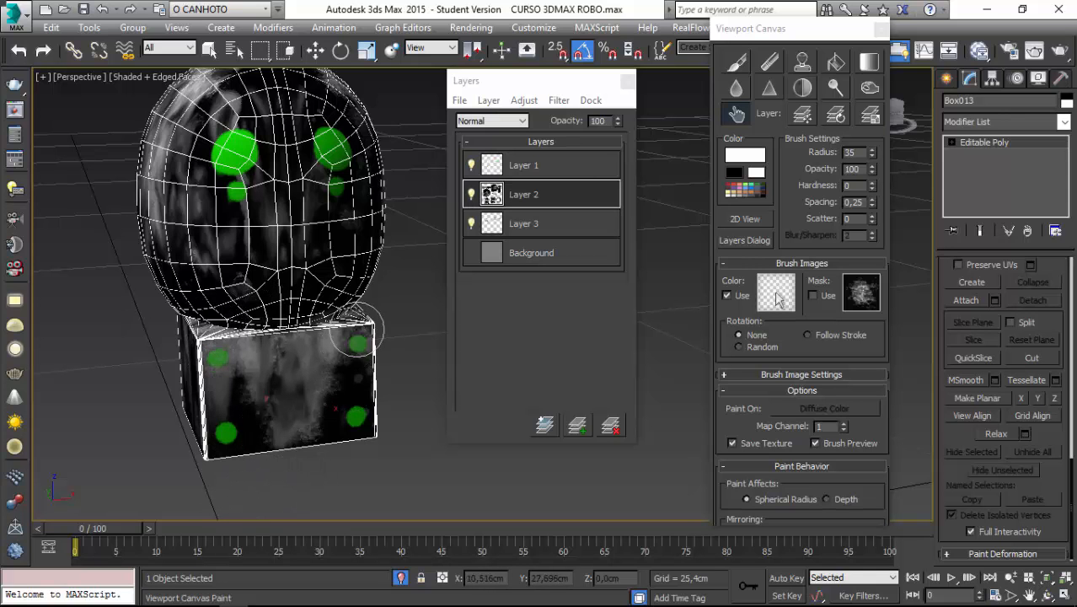
pyautogui.moveTo(374, 446)
pyautogui.keyDown('alt'); pyautogui.mouseDown(button='middle')
pyautogui.moveTo(269, 118)
pyautogui.moveTo(351, 281)
pyautogui.mouseUp(button='middle'); pyautogui.keyUp('alt')
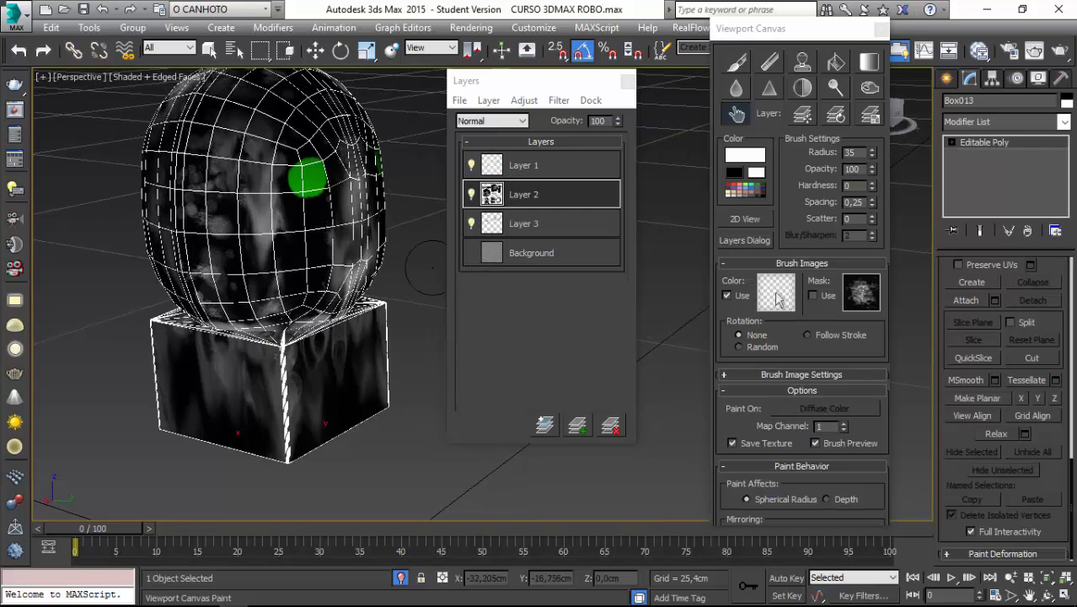
pyautogui.keyDown('alt'); pyautogui.moveTo(376, 317); pyautogui.dragTo(270, 309, button='middle'); pyautogui.keyUp('alt')
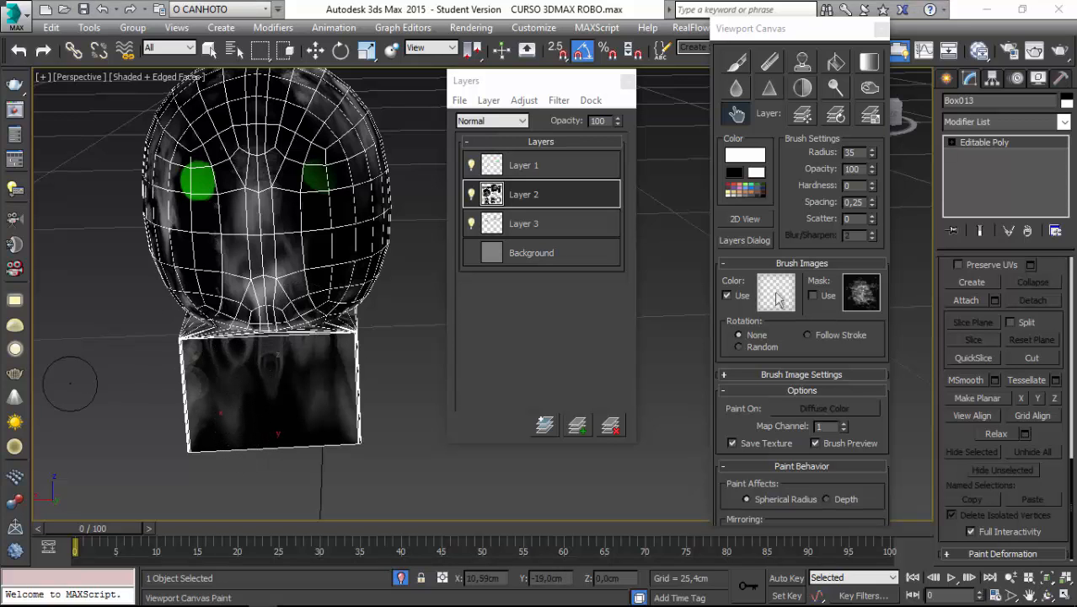
pyautogui.keyDown('alt'); pyautogui.moveTo(135, 341); pyautogui.dragTo(278, 313, button='middle'); pyautogui.keyUp('alt')
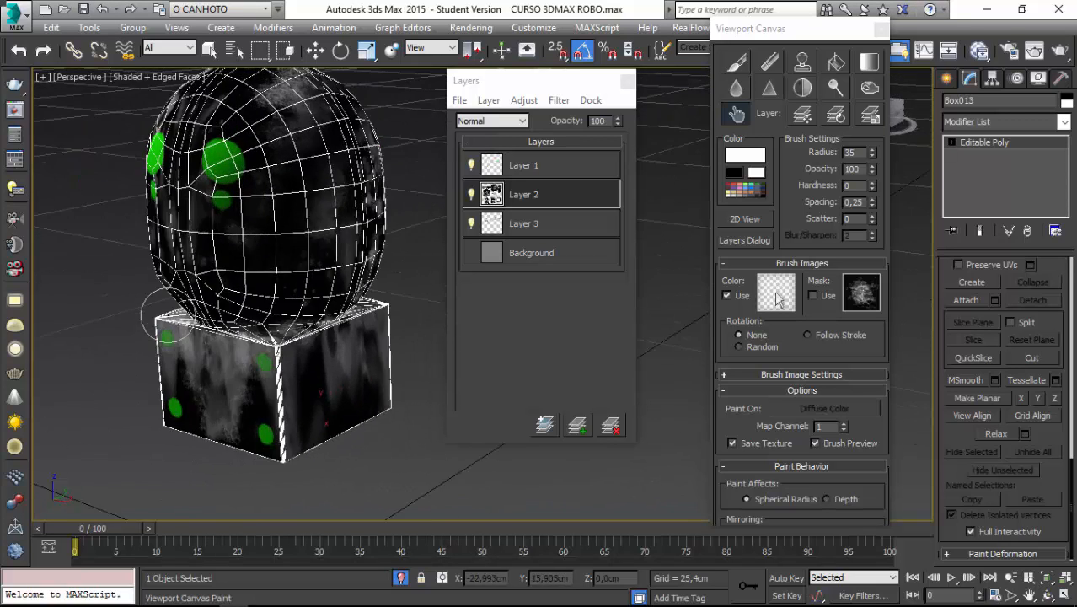
# Move the layers window clear of the head and set Layer 2's blending mode to Overlay.
pyautogui.scroll(3, 203, 253)
pyautogui.moveTo(202, 220); pyautogui.dragTo(208, 317, button='middle')
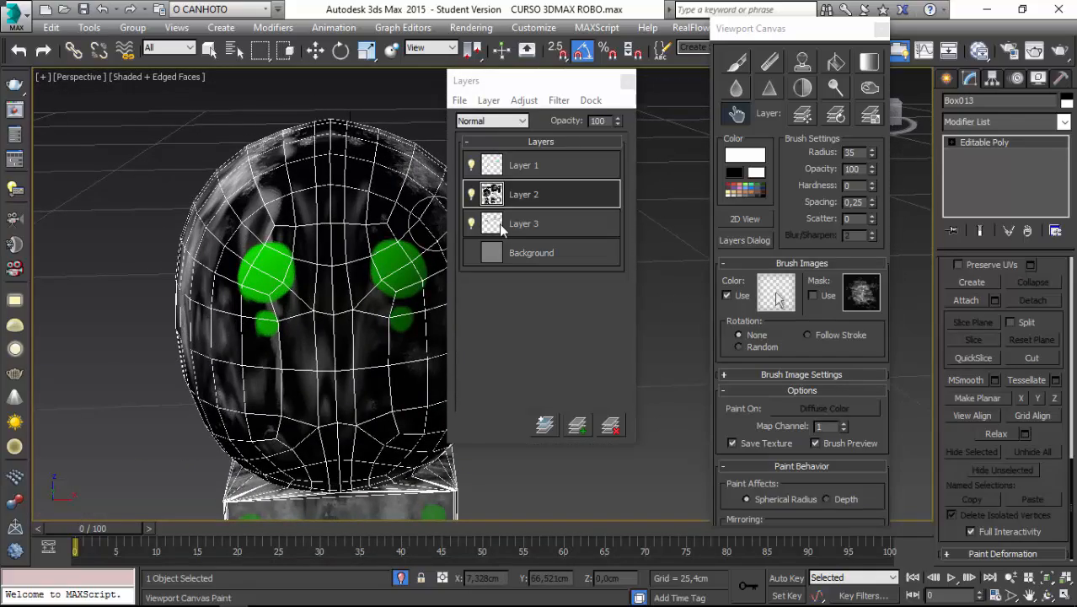
pyautogui.moveTo(540, 81); pyautogui.dragTo(622, 38)
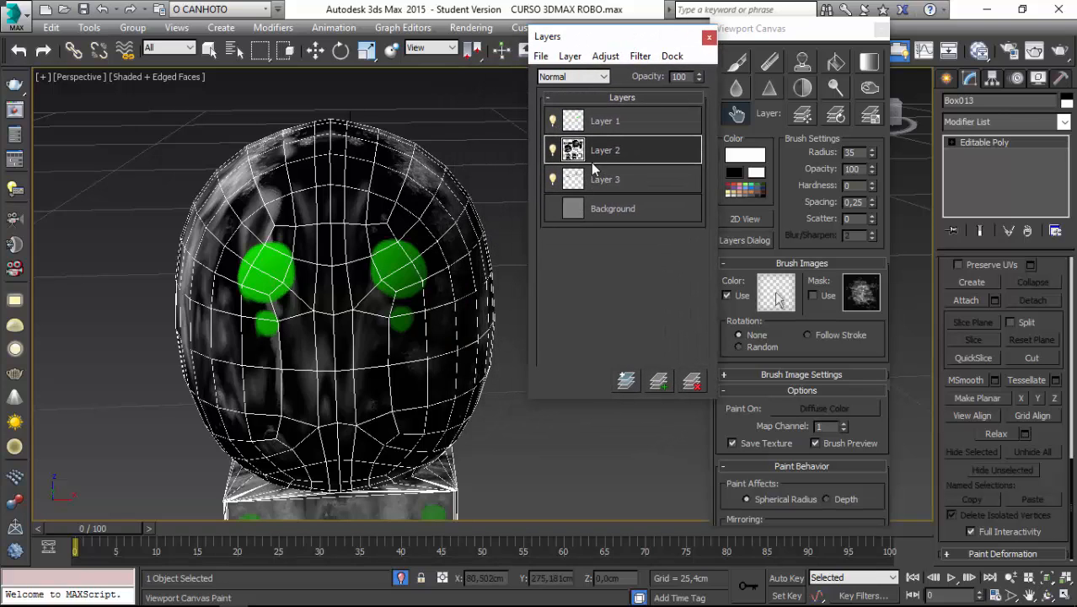
pyautogui.click(604, 77)
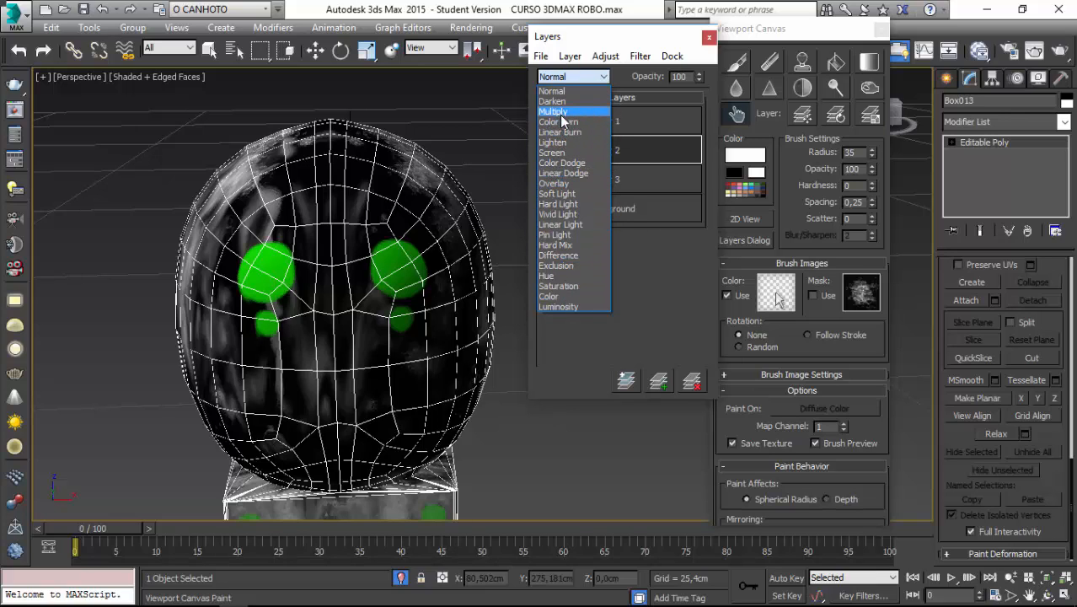
pyautogui.click(573, 189)
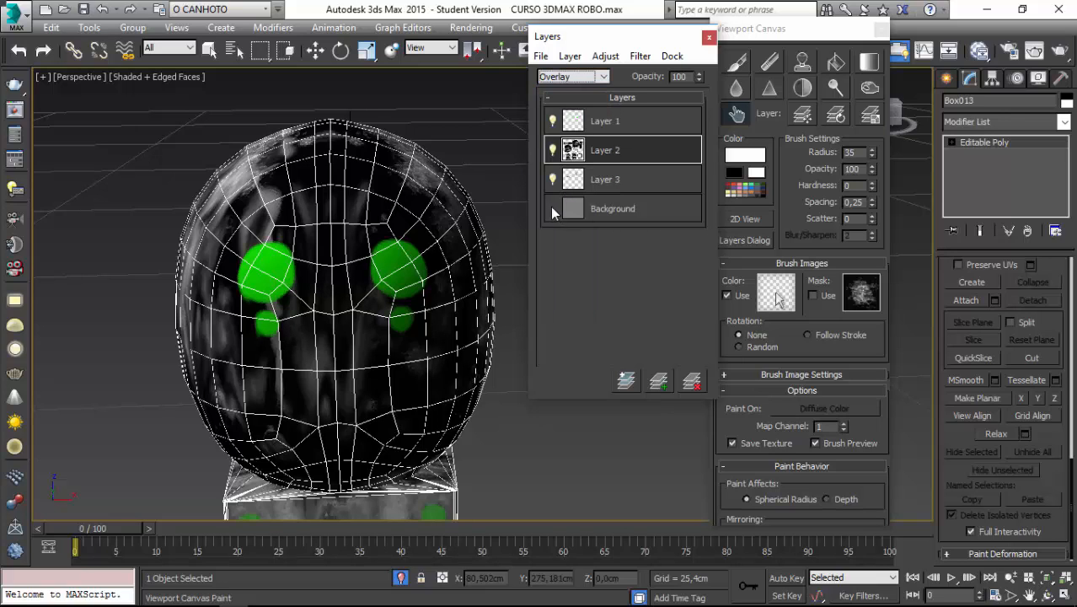
# Try the Overlay and Multiply blending modes on Layer 1 and restore it to Normal.
pyautogui.click(611, 126)
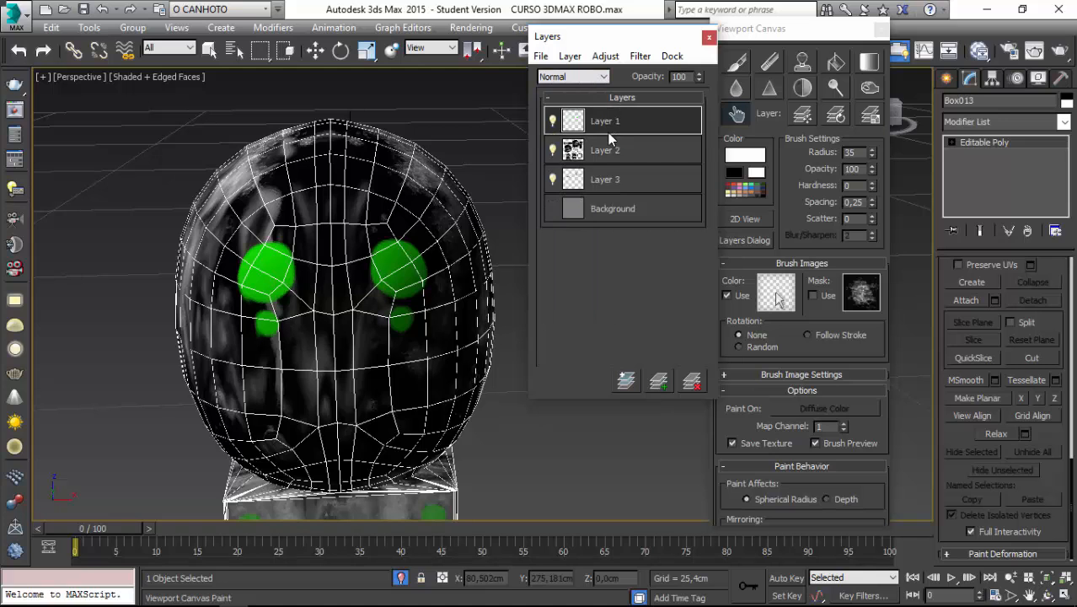
pyautogui.click(597, 79)
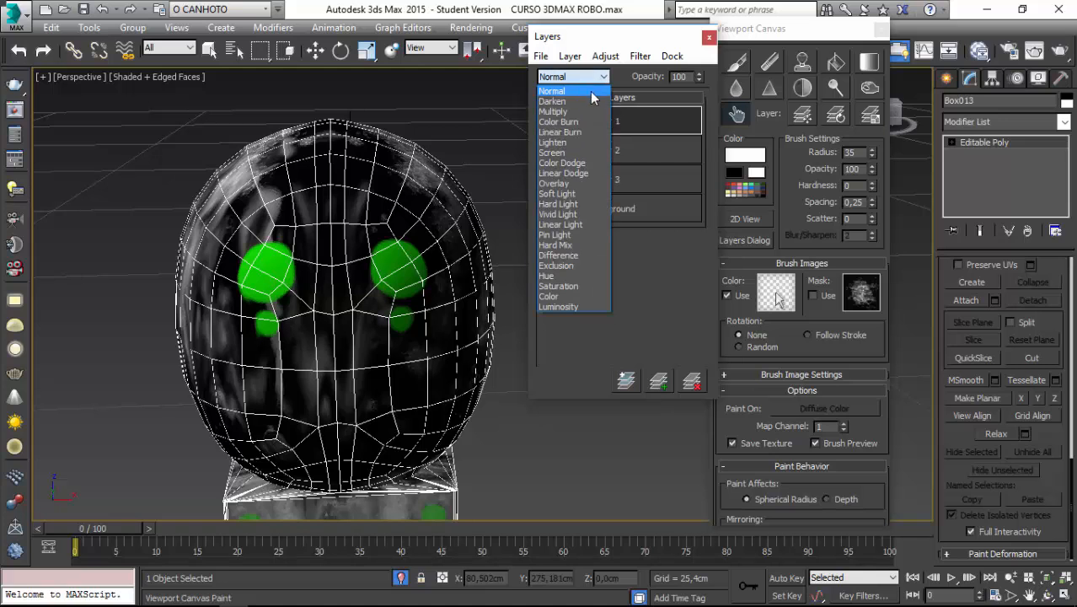
pyautogui.click(575, 183)
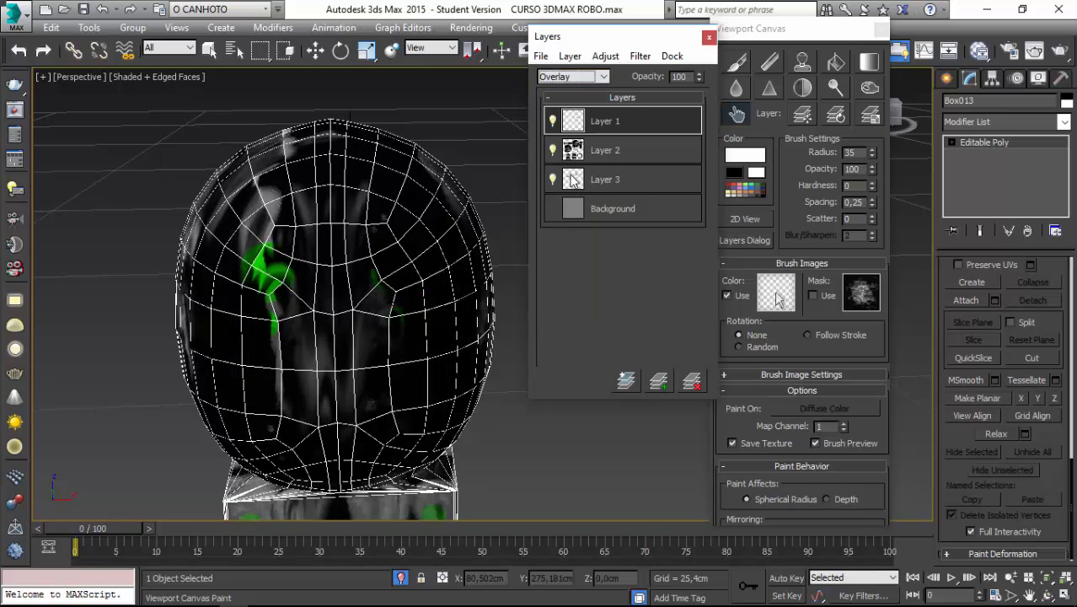
pyautogui.keyDown('alt'); pyautogui.moveTo(511, 180); pyautogui.dragTo(571, 183, button='middle'); pyautogui.keyUp('alt')
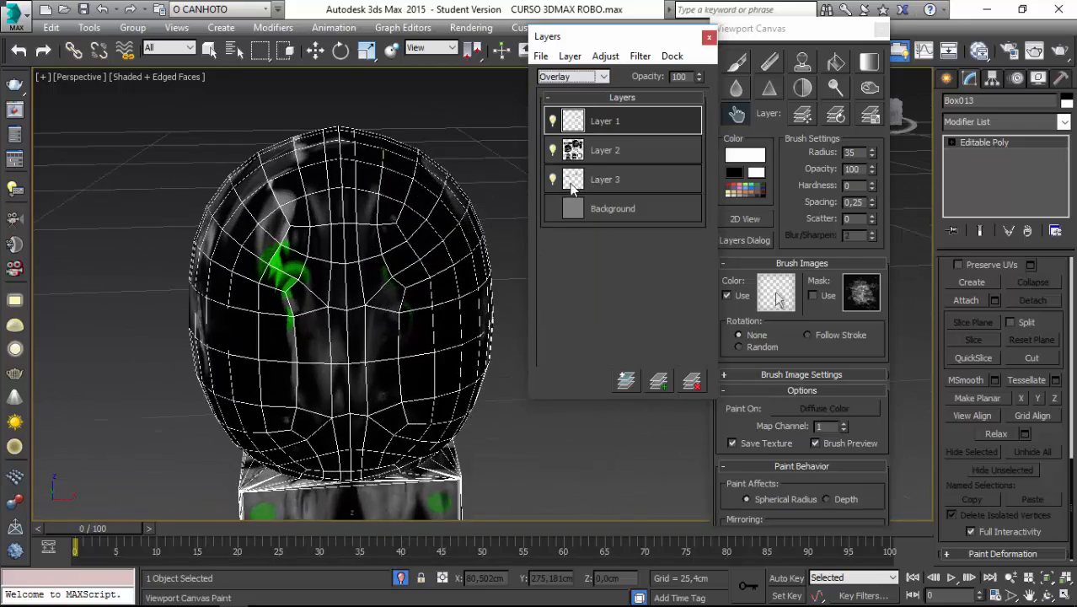
pyautogui.scroll(3, 570, 187)
pyautogui.click(603, 77)
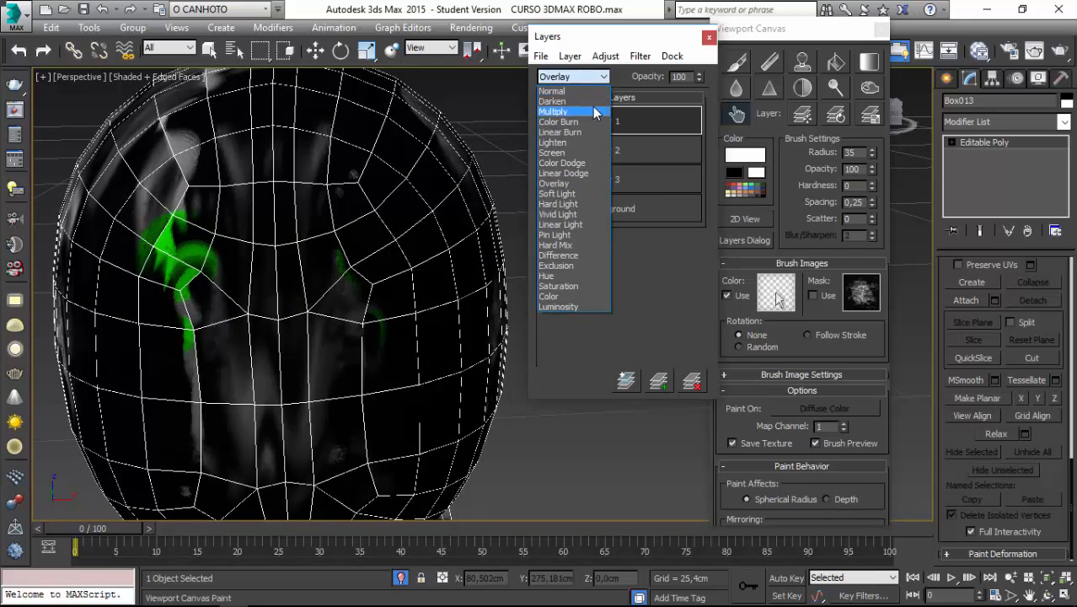
pyautogui.click(592, 112)
pyautogui.click(595, 80)
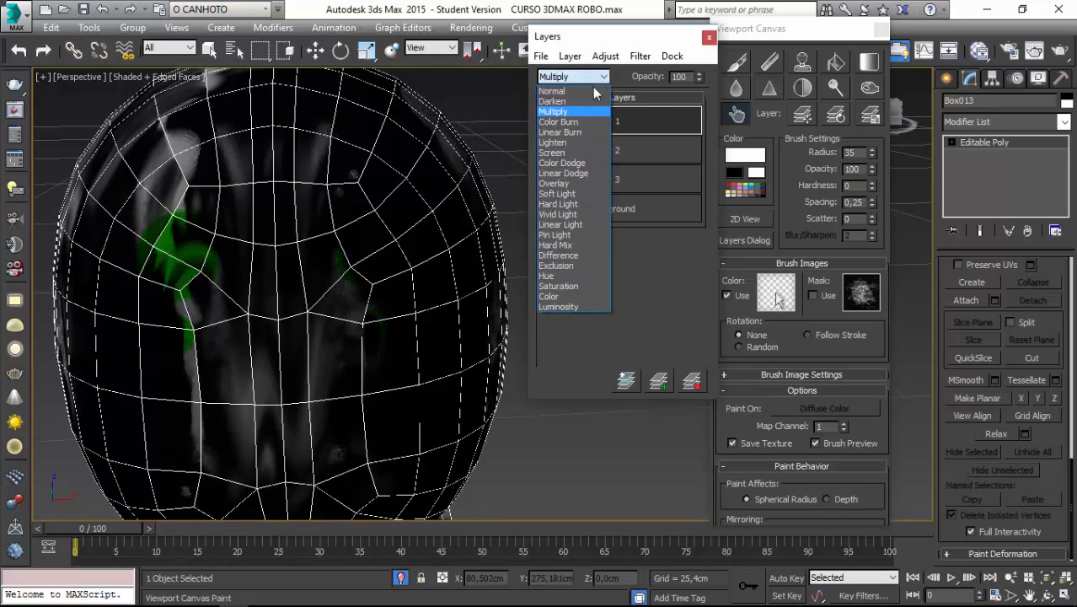
pyautogui.click(585, 91)
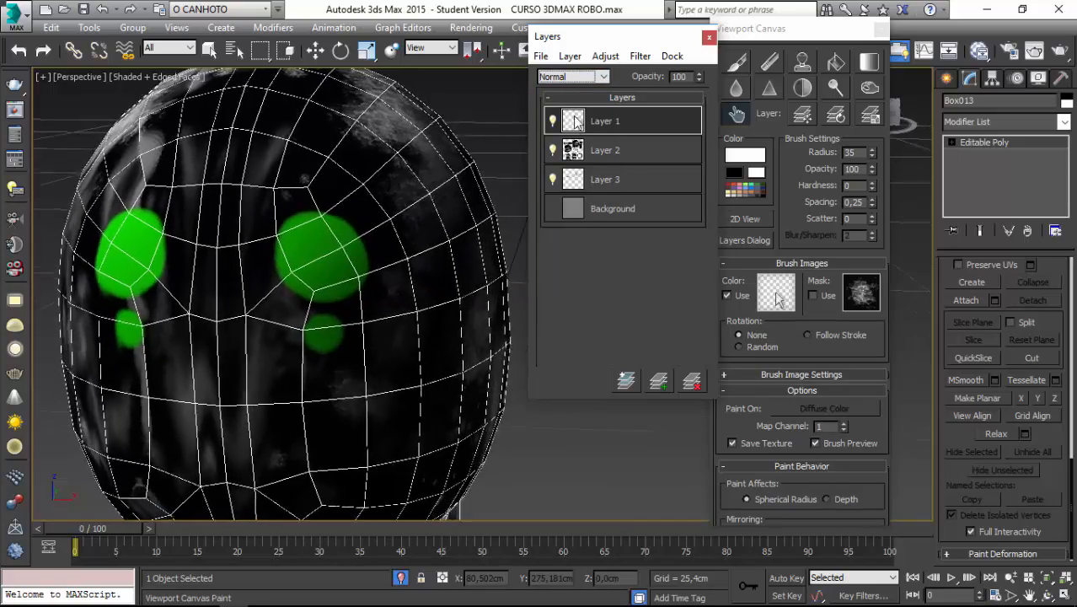
# Set Layer 3's blending mode to Multiply and inspect the texture around the head and neck block.
pyautogui.click(621, 175)
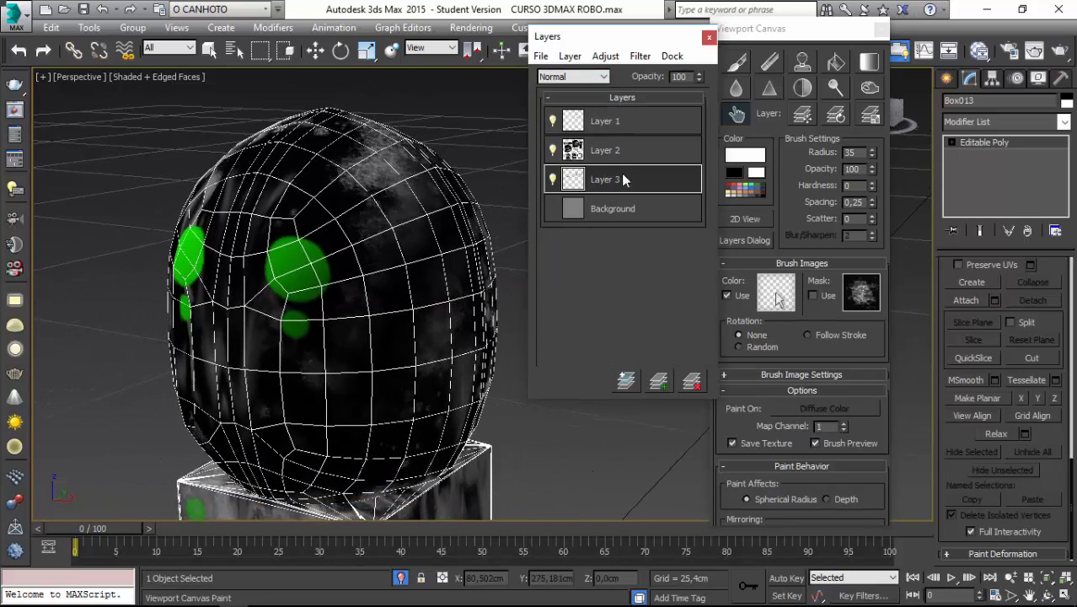
pyautogui.click(602, 77)
pyautogui.click(588, 109)
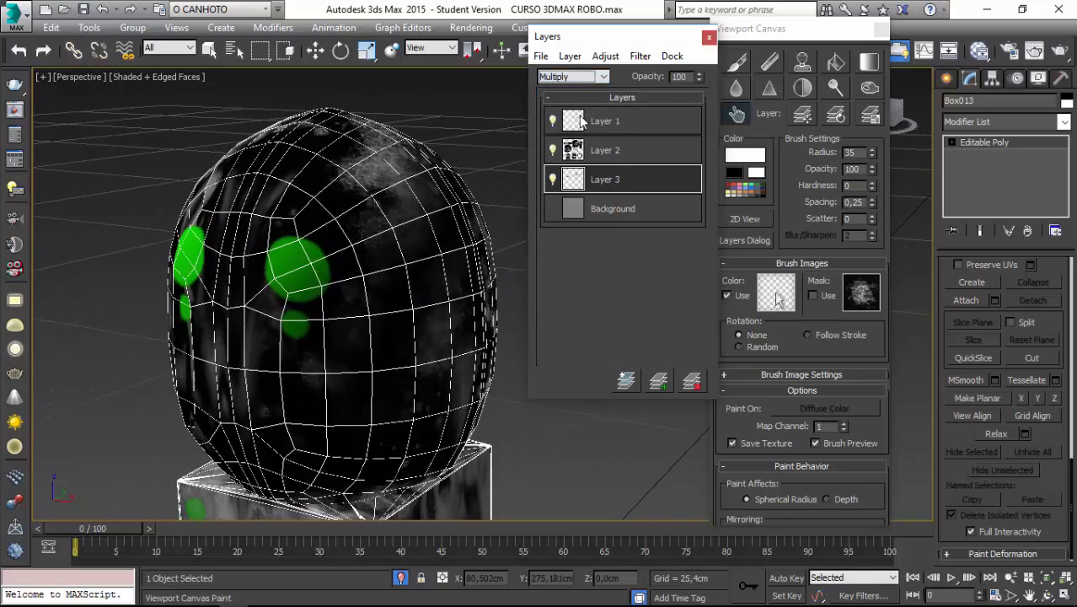
pyautogui.keyDown('alt'); pyautogui.moveTo(497, 215); pyautogui.dragTo(361, 228, button='middle'); pyautogui.keyUp('alt')
pyautogui.scroll(-4, 384, 226)
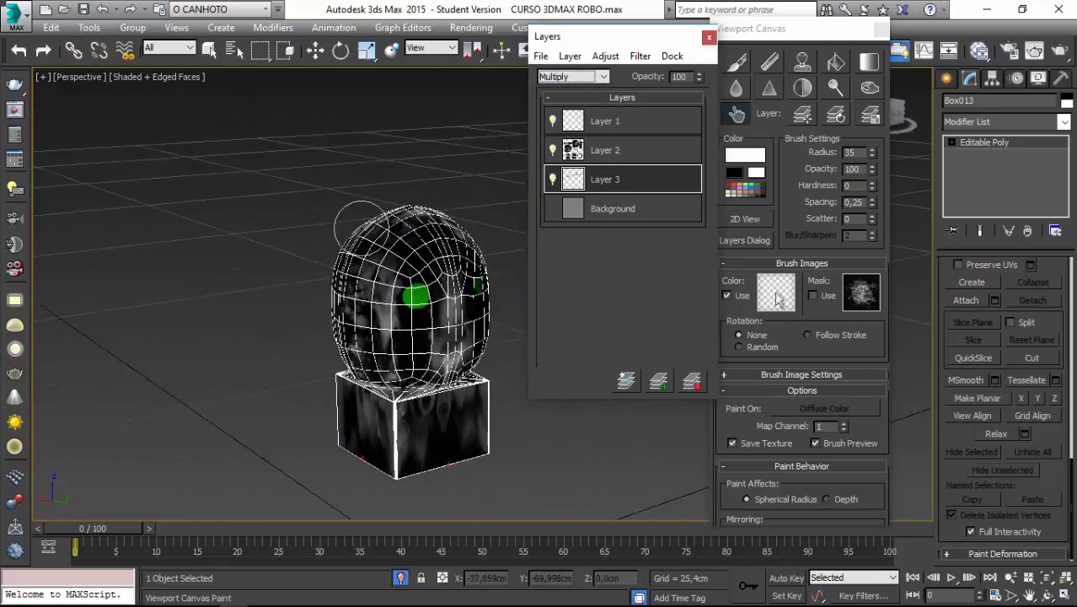
pyautogui.scroll(3, 362, 229)
pyautogui.moveTo(497, 358)
pyautogui.keyDown('alt'); pyautogui.mouseDown(button='middle')
pyautogui.moveTo(487, 328)
pyautogui.moveTo(391, 288)
pyautogui.mouseUp(button='middle'); pyautogui.keyUp('alt')
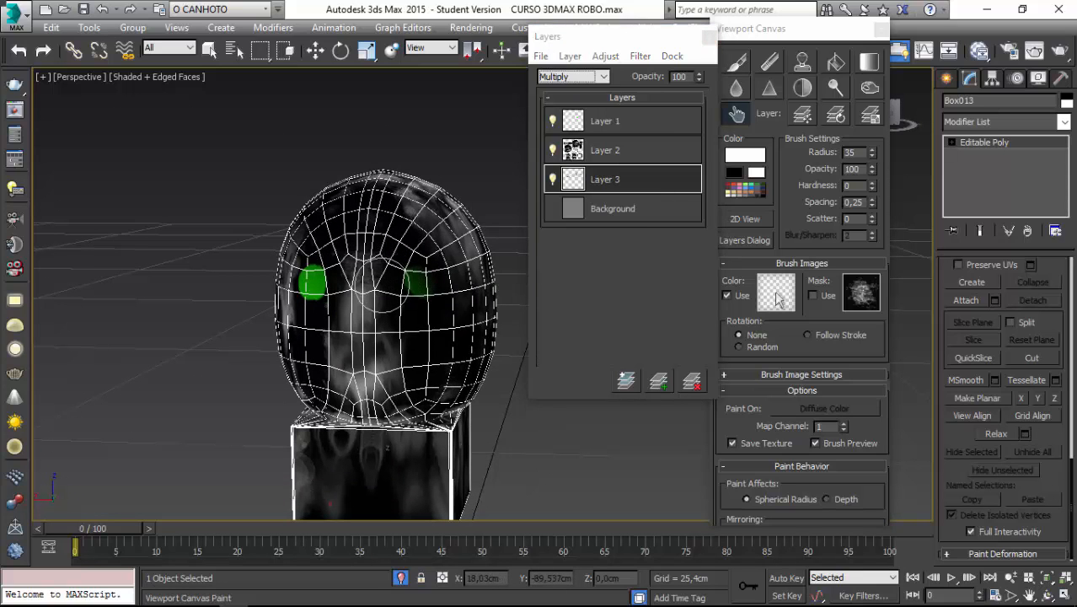
# Finish painting by flattening the layers and saving the current texture, and check the result on the model.
pyautogui.rightClick(383, 285)
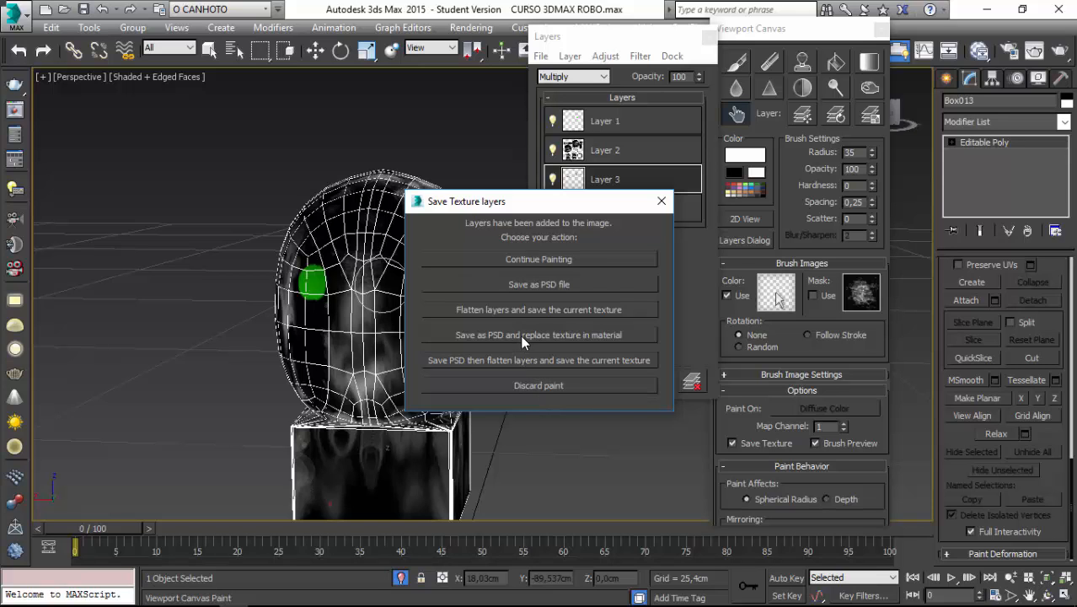
pyautogui.click(503, 311)
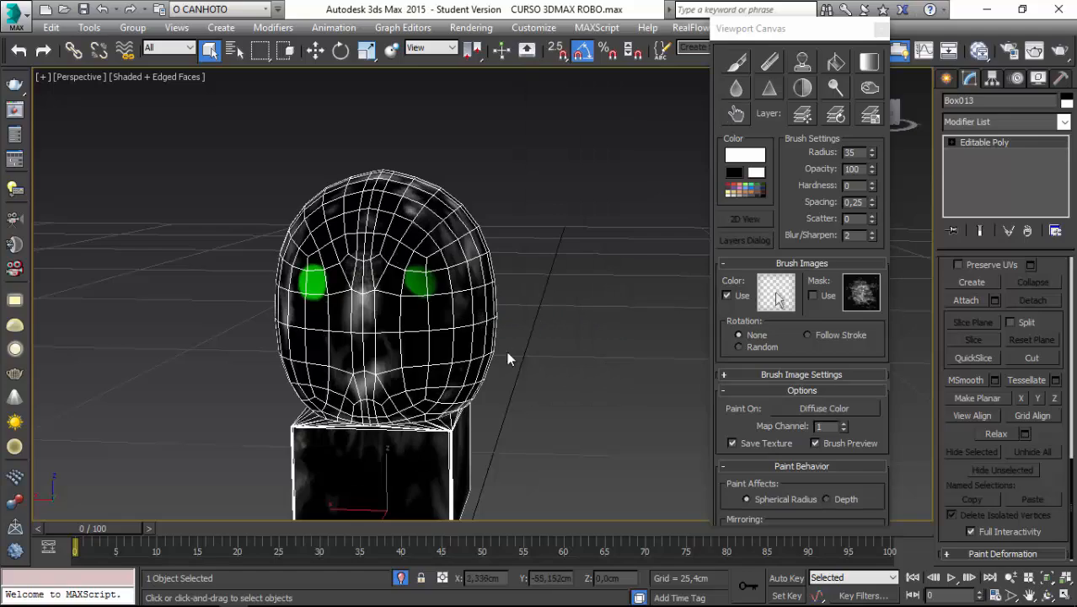
pyautogui.keyDown('alt'); pyautogui.moveTo(537, 377); pyautogui.dragTo(398, 301, button='middle'); pyautogui.keyUp('alt')
pyautogui.scroll(4, 396, 300)
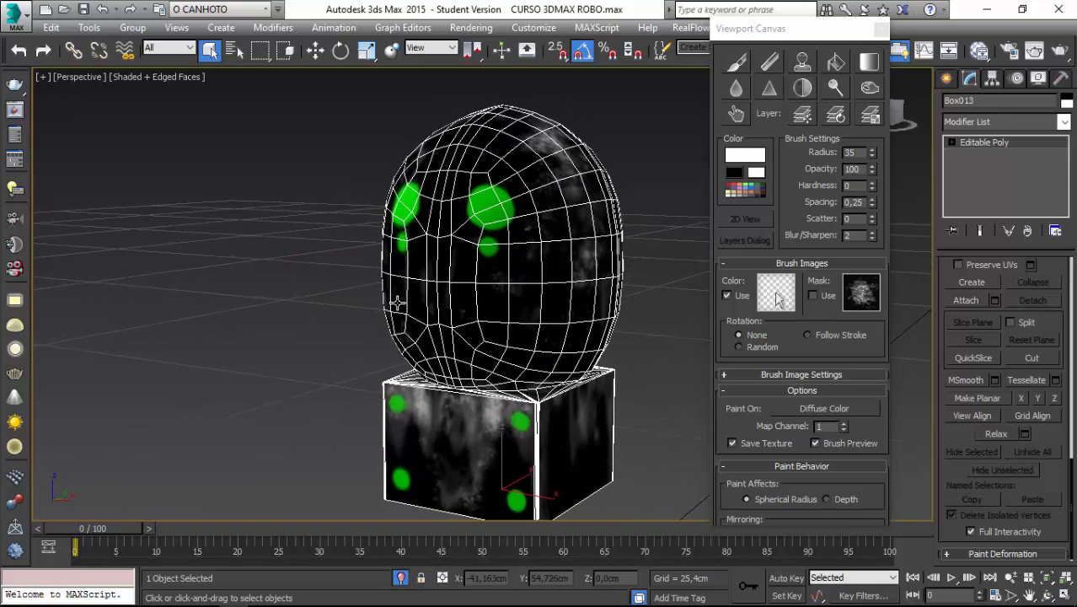